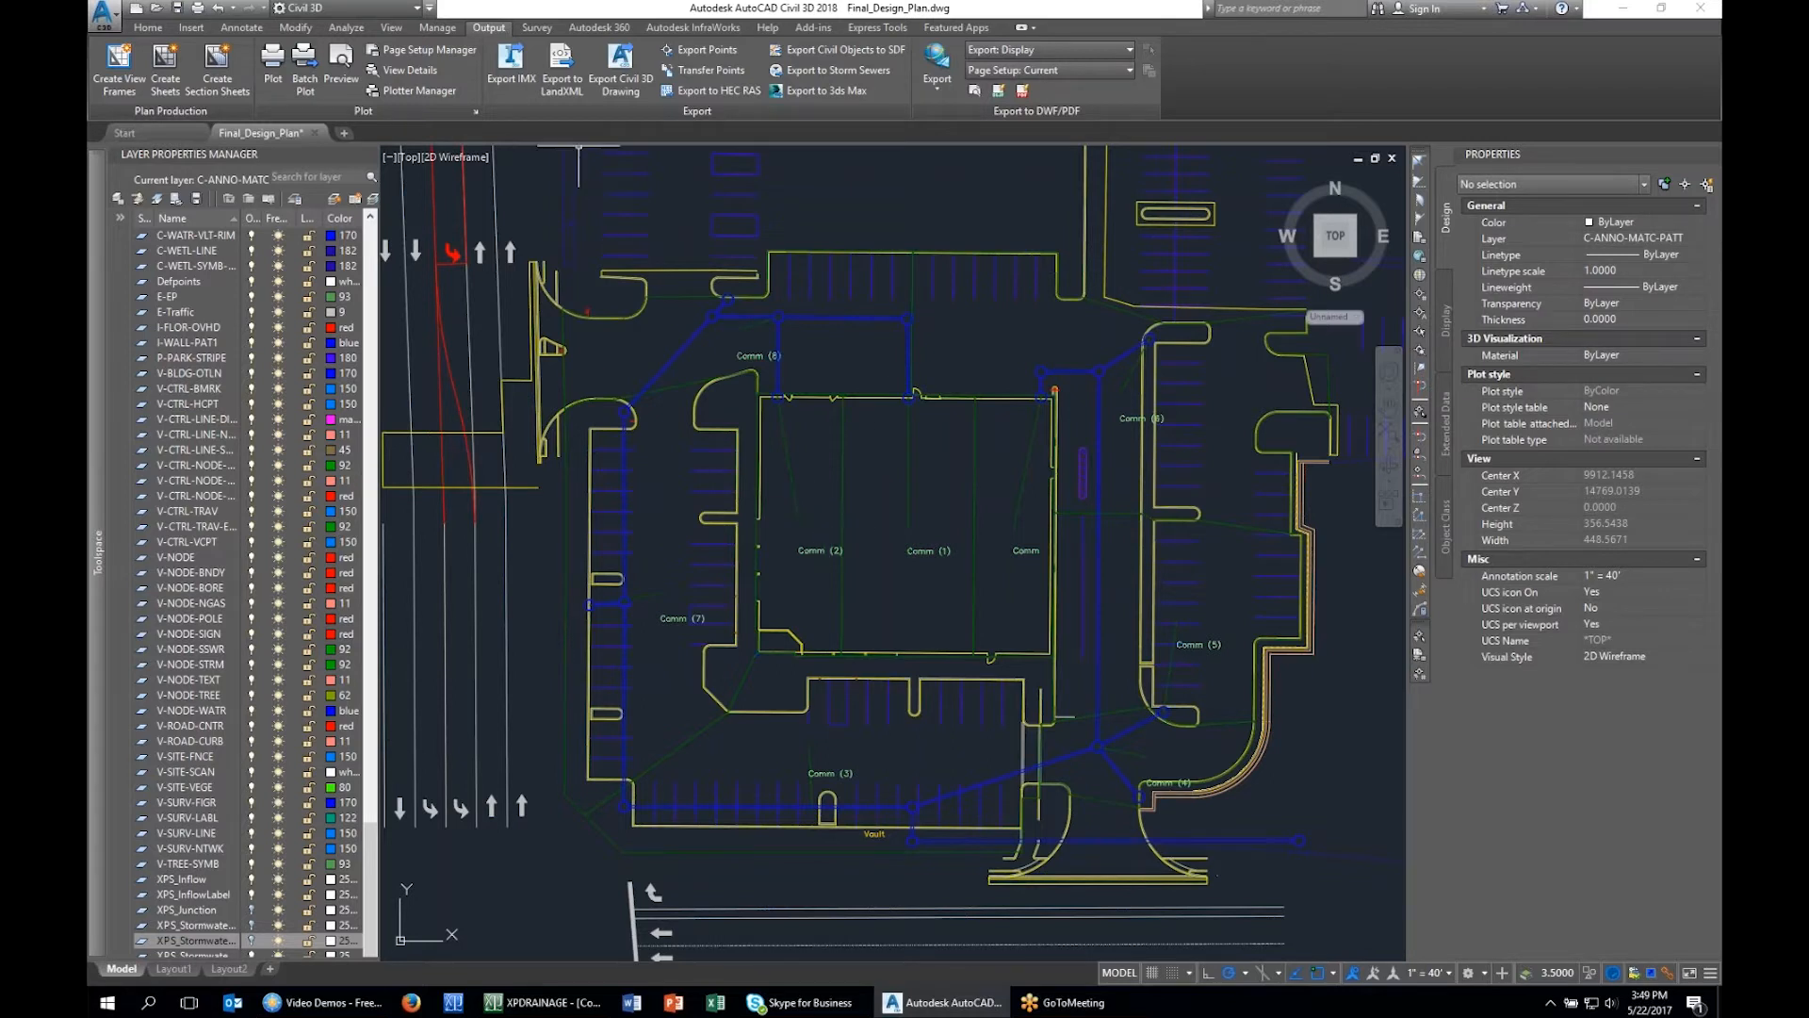
# Set up a LandXML export that clears all object types and includes only Pipe Networks.
pyautogui.click(565, 85)
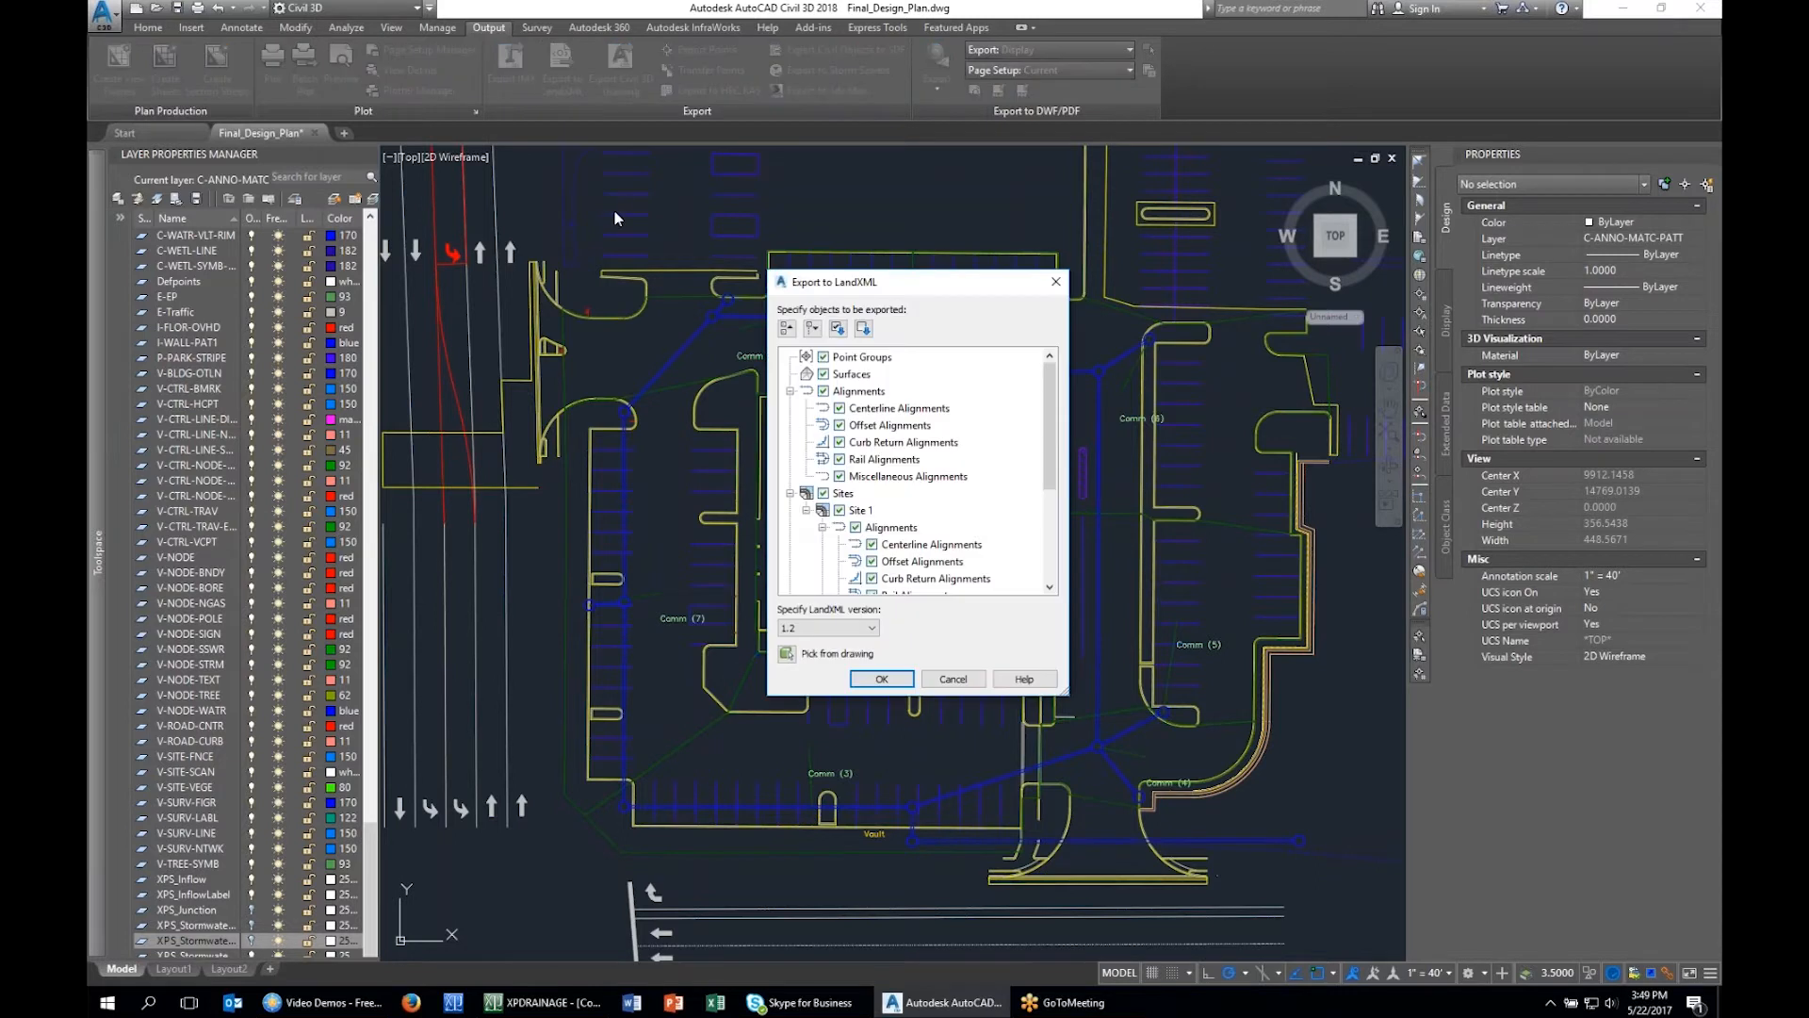
pyautogui.click(862, 328)
pyautogui.moveTo(1048, 387); pyautogui.dragTo(1055, 486)
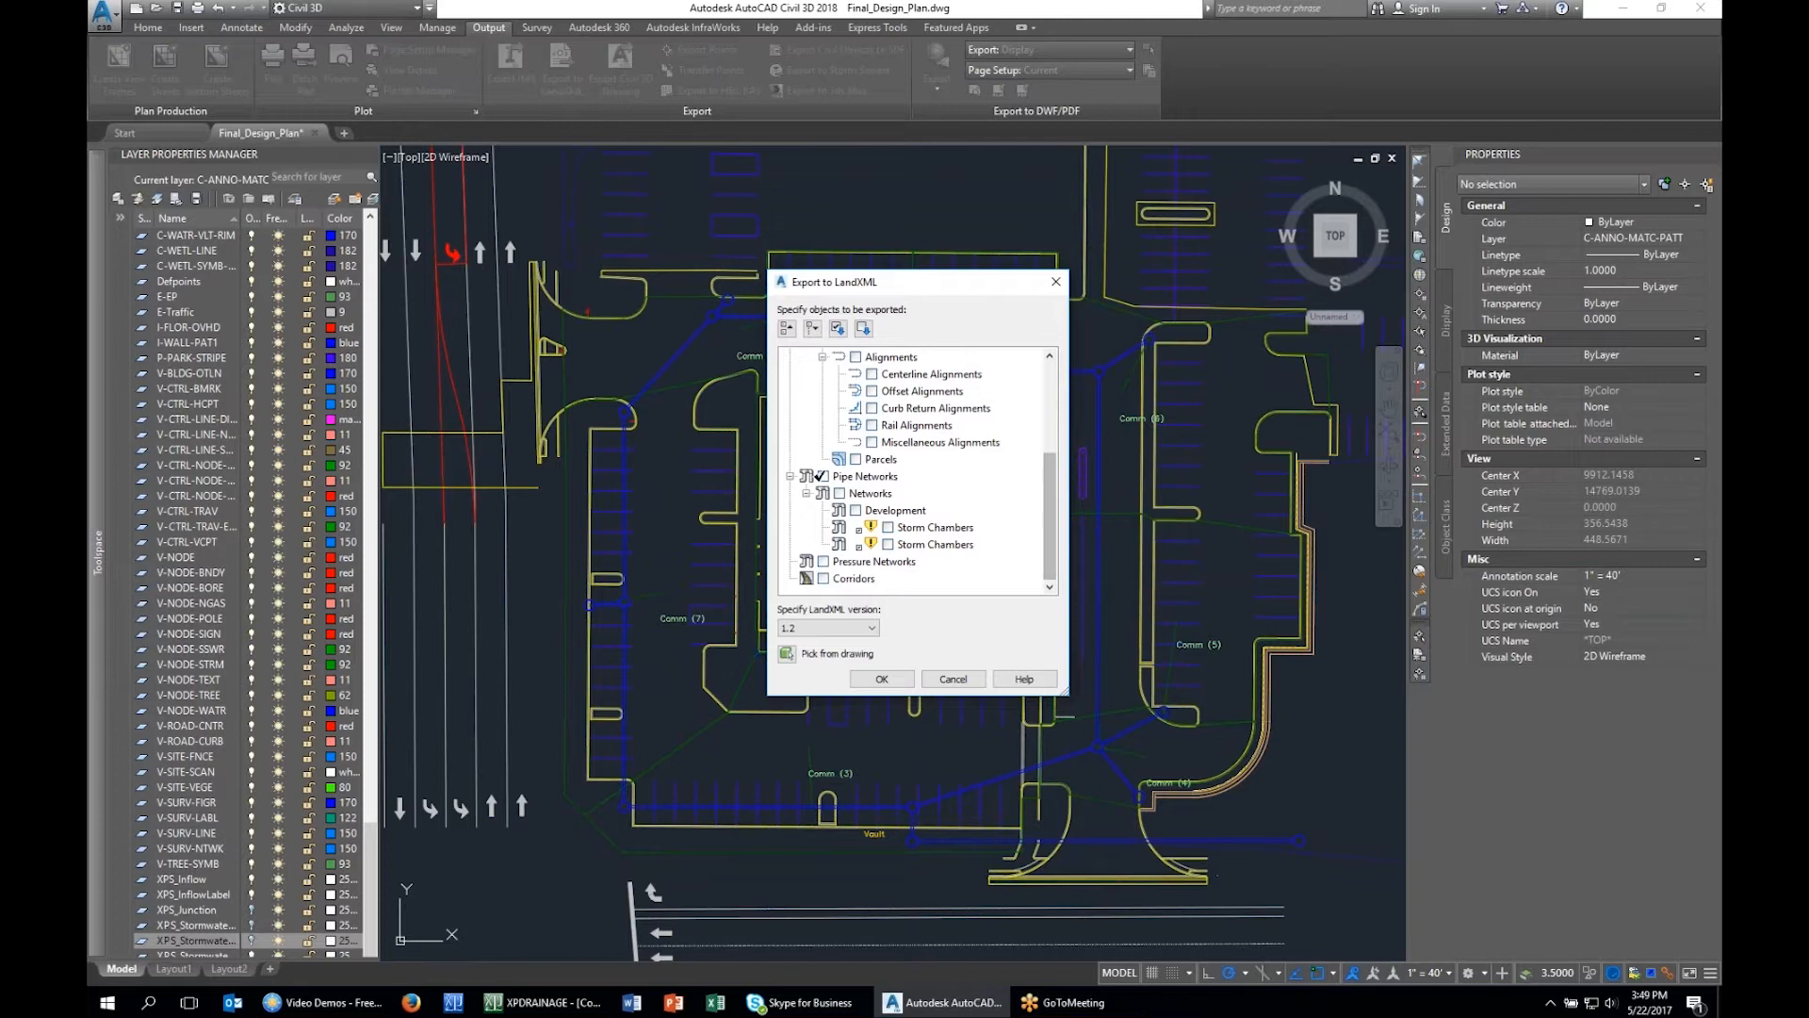
pyautogui.click(823, 476)
pyautogui.click(865, 477)
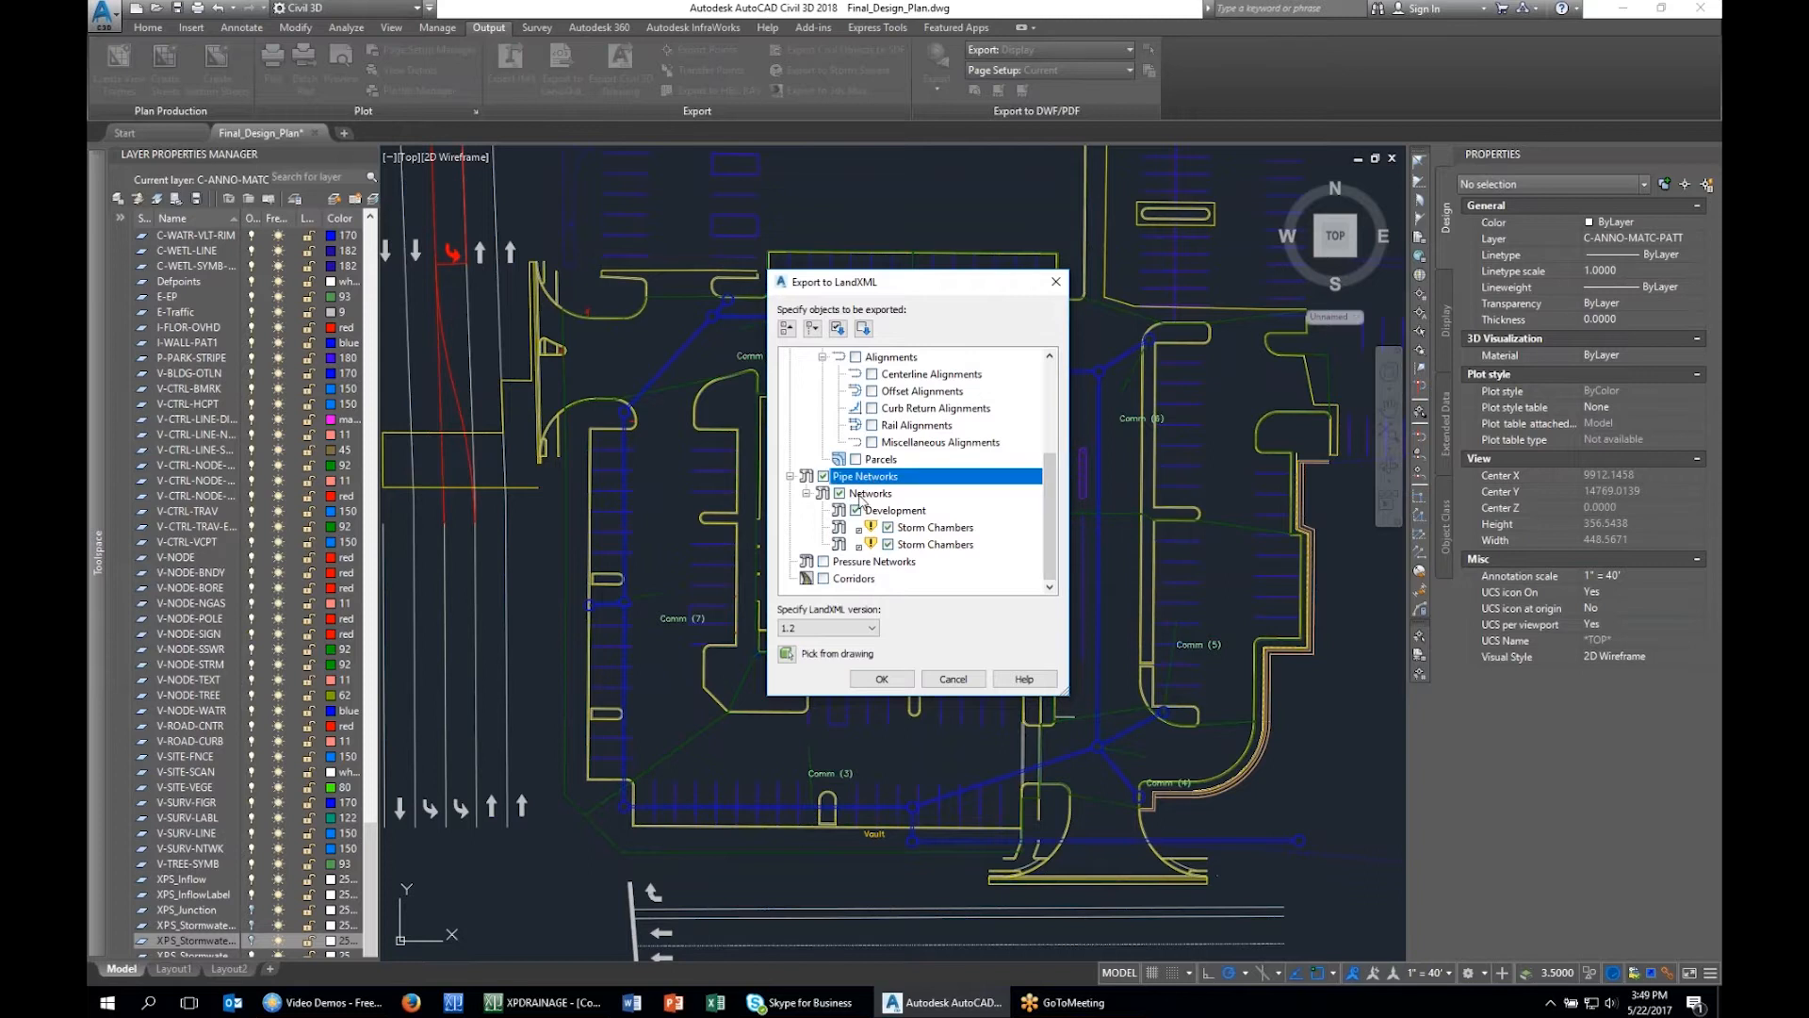
# Pick the Development pipe network from the drawing as the only network to export and accept the export settings.
pyautogui.click(787, 656)
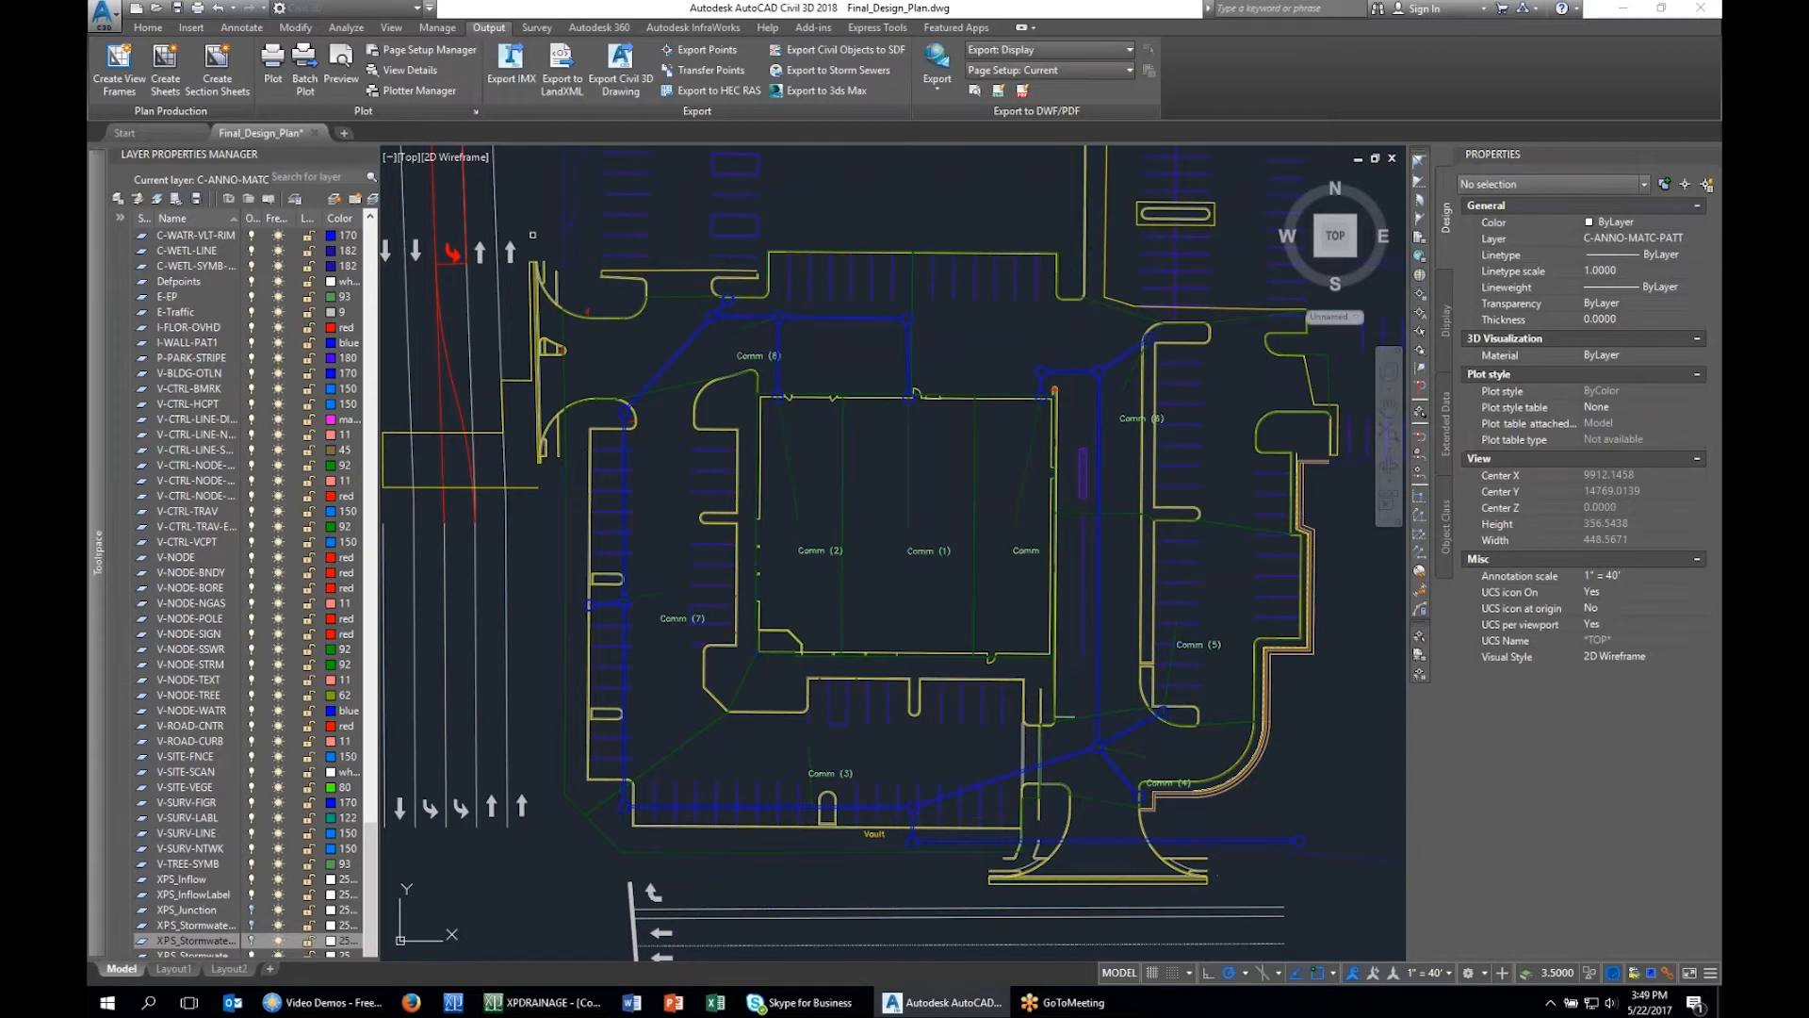
pyautogui.moveTo(533, 234)
pyautogui.mouseDown()
pyautogui.moveTo(570, 848)
pyautogui.moveTo(1069, 914)
pyautogui.moveTo(1225, 857)
pyautogui.moveTo(1338, 716)
pyautogui.moveTo(1338, 396)
pyautogui.moveTo(1251, 289)
pyautogui.moveTo(1242, 306)
pyautogui.mouseUp()
pyautogui.press('Return')
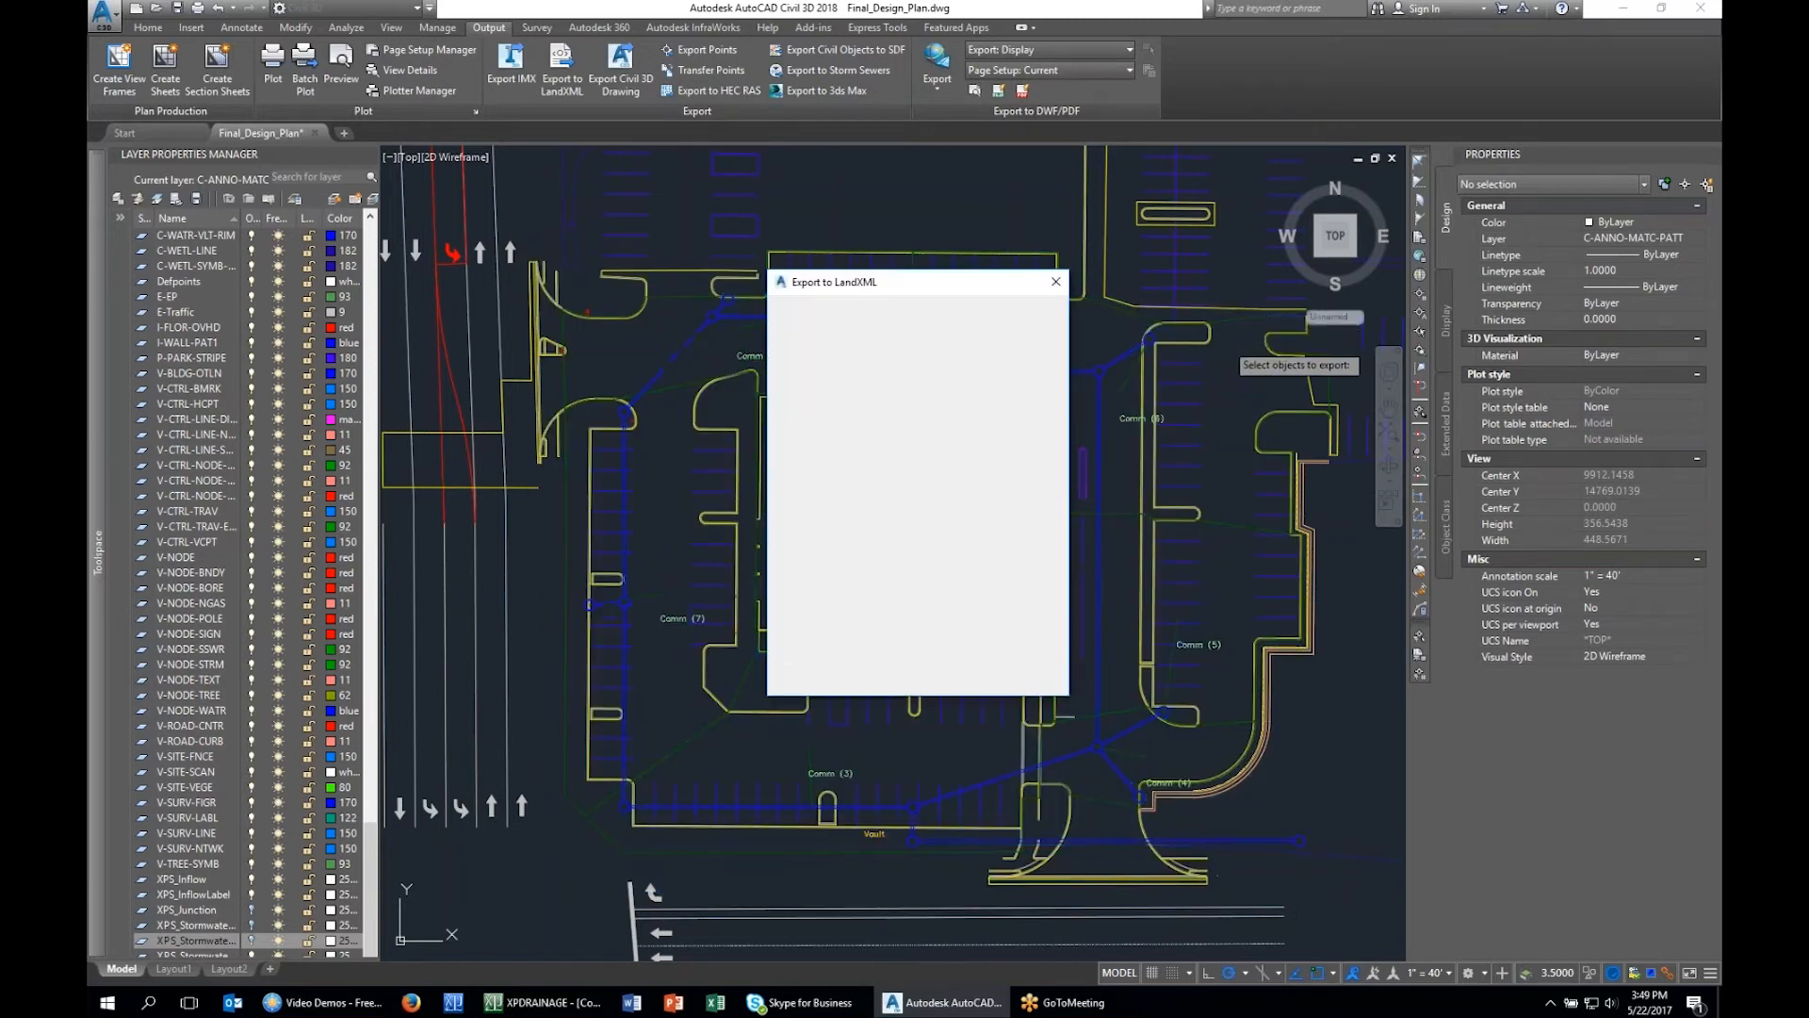
pyautogui.click(898, 680)
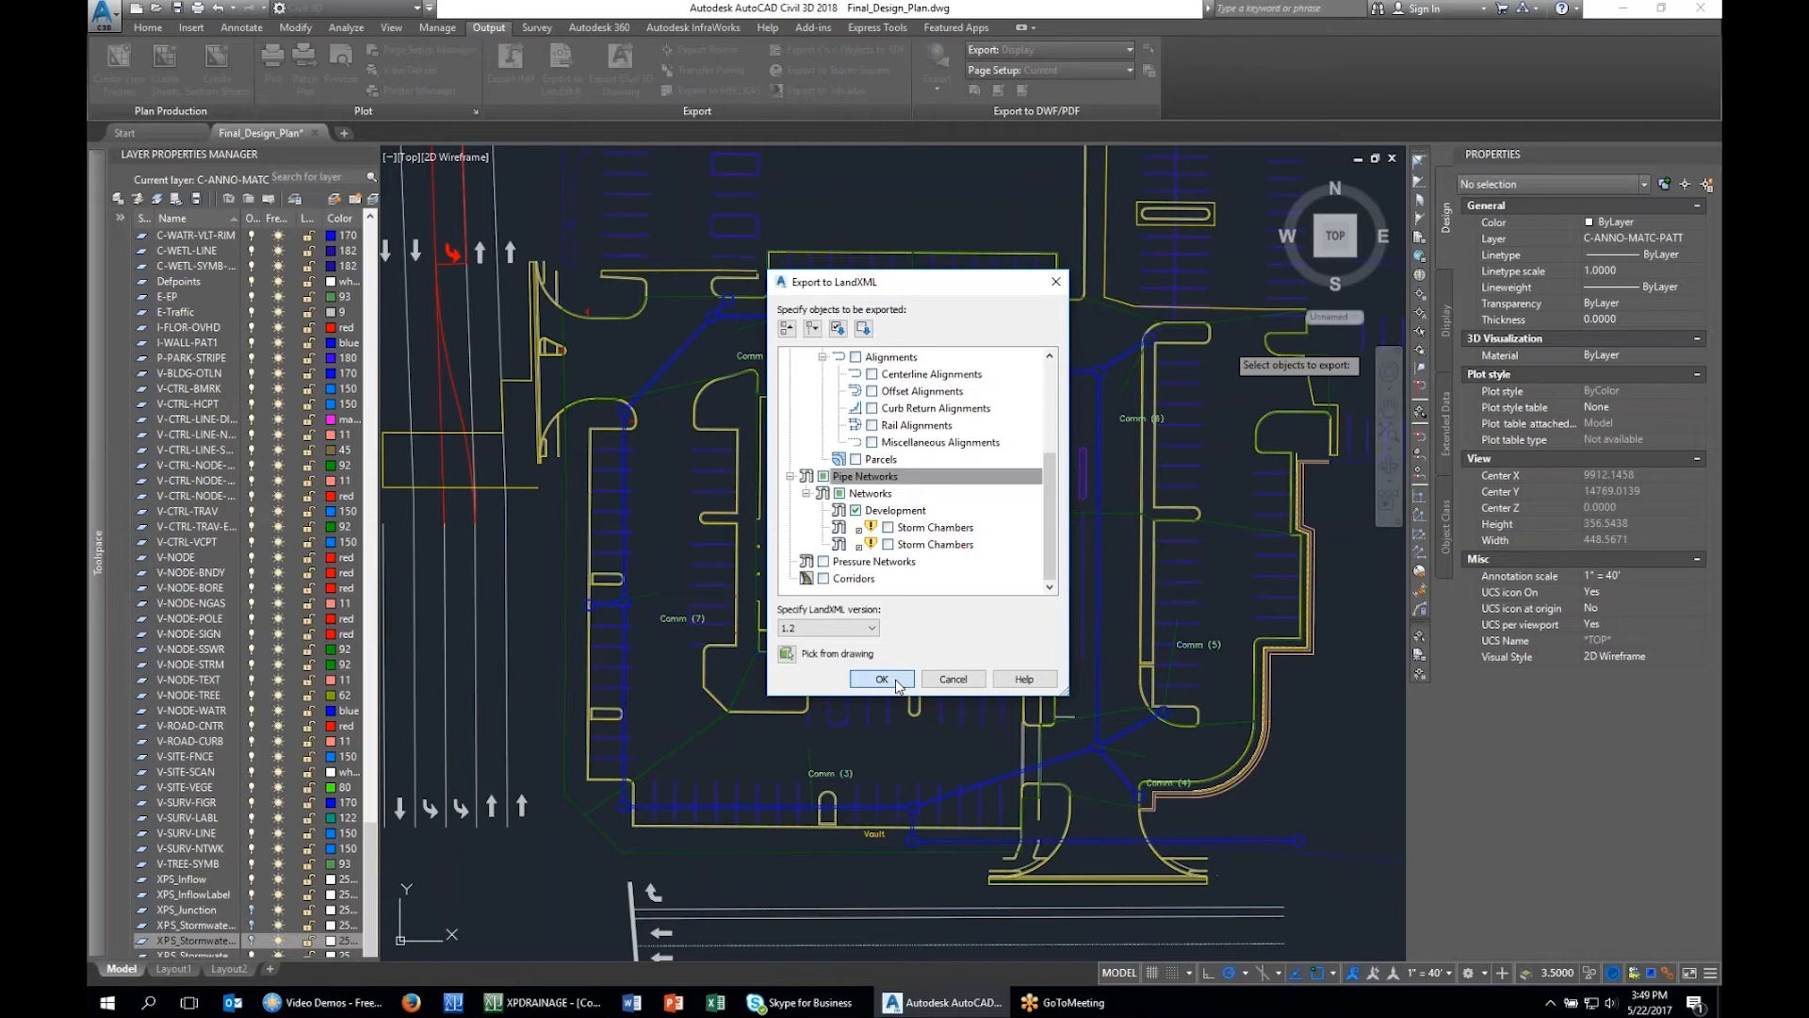
# Save the LandXML export over the existing file Pipe Network_existing.
pyautogui.click(775, 400)
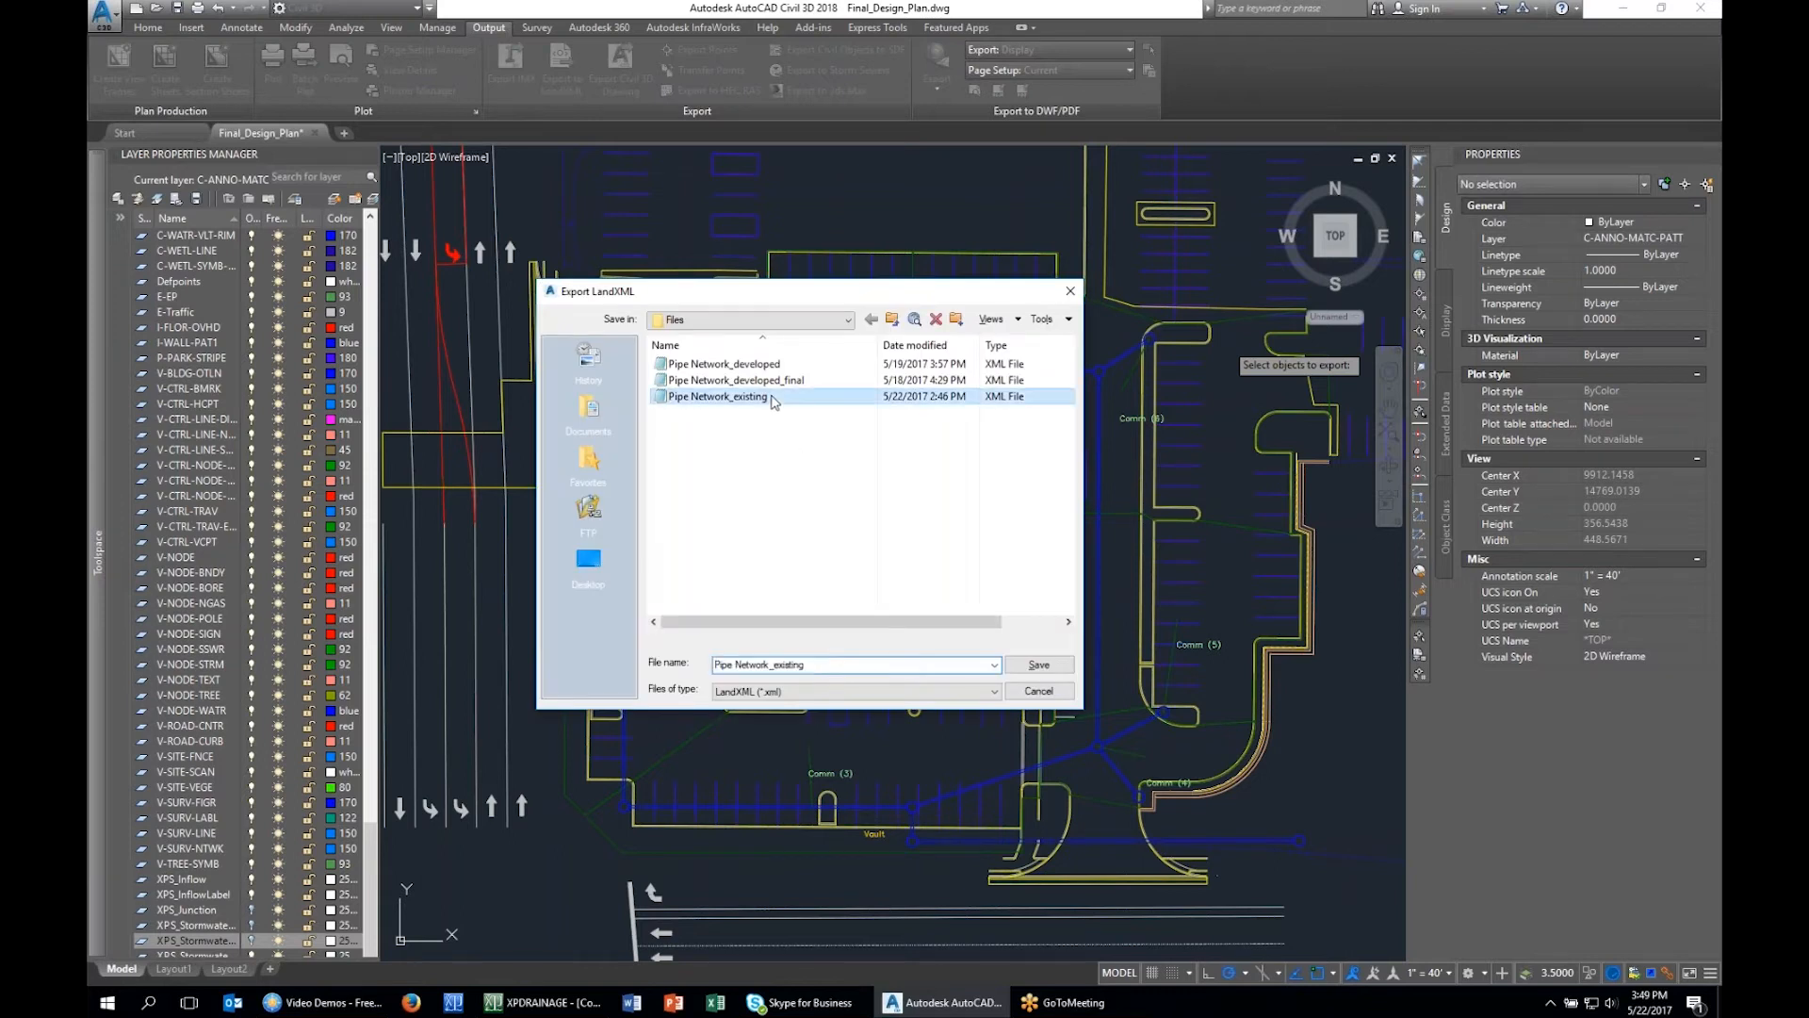
pyautogui.click(1039, 665)
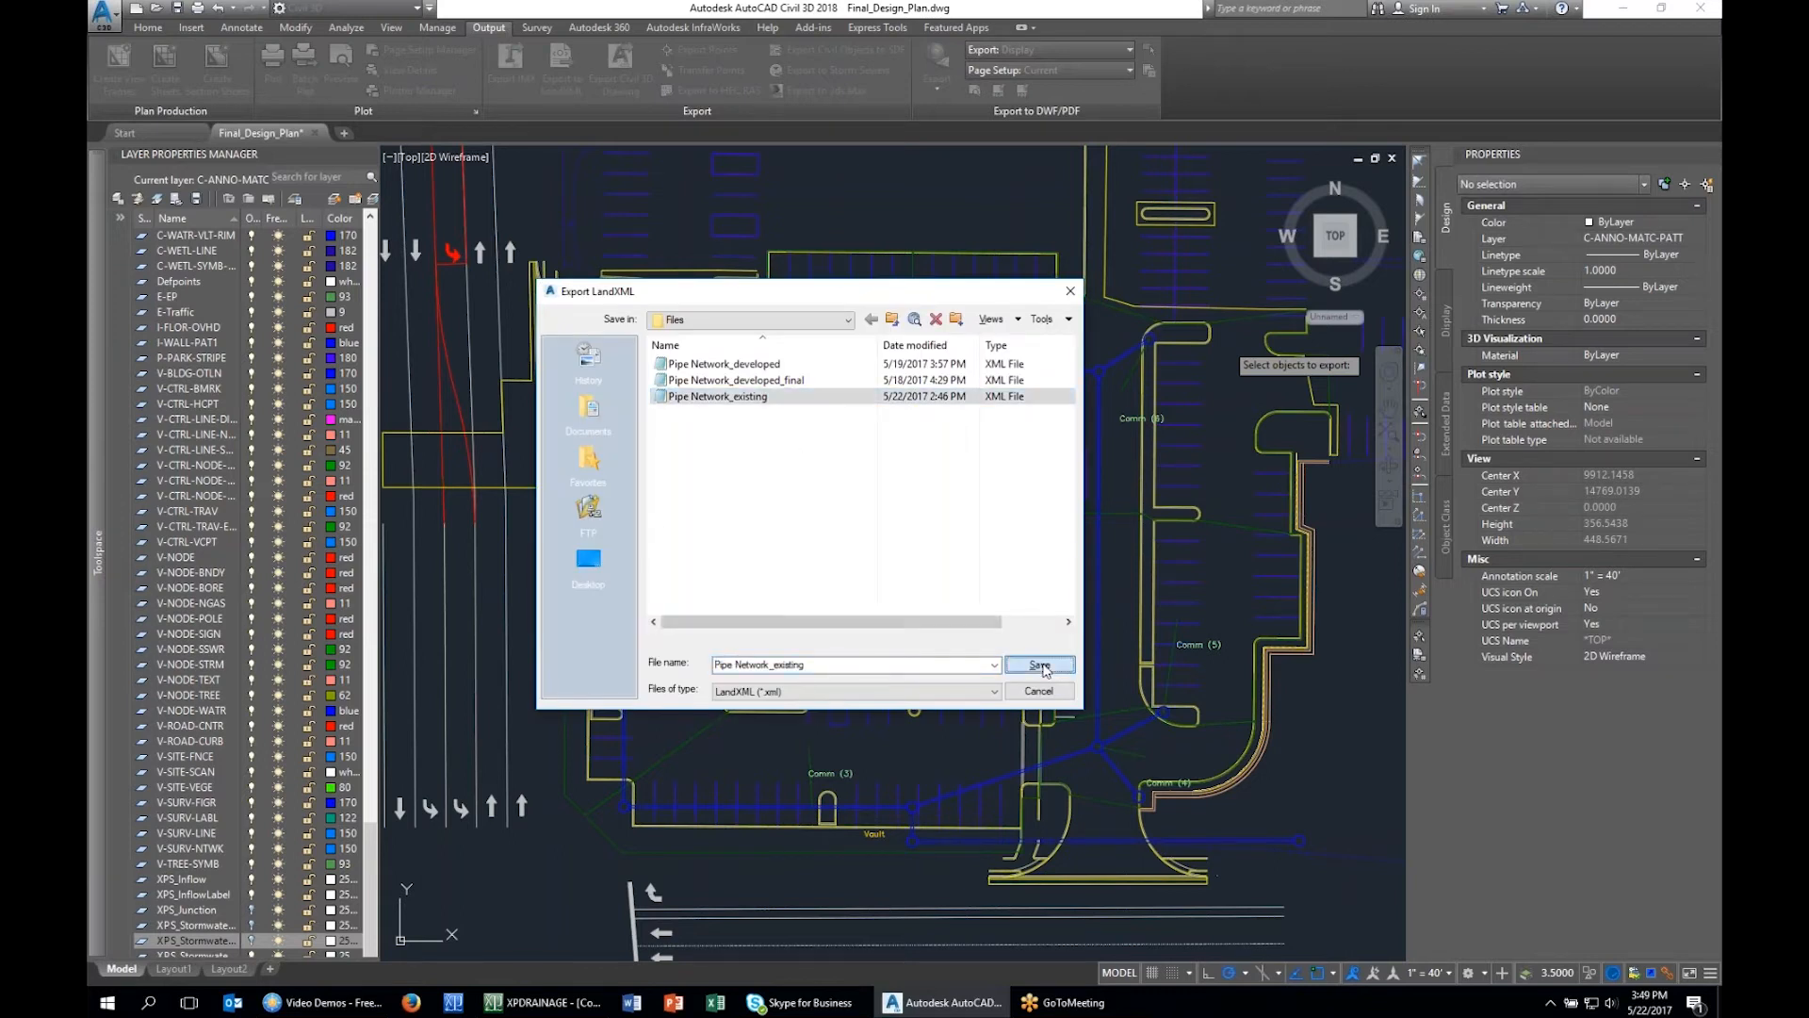
pyautogui.click(797, 550)
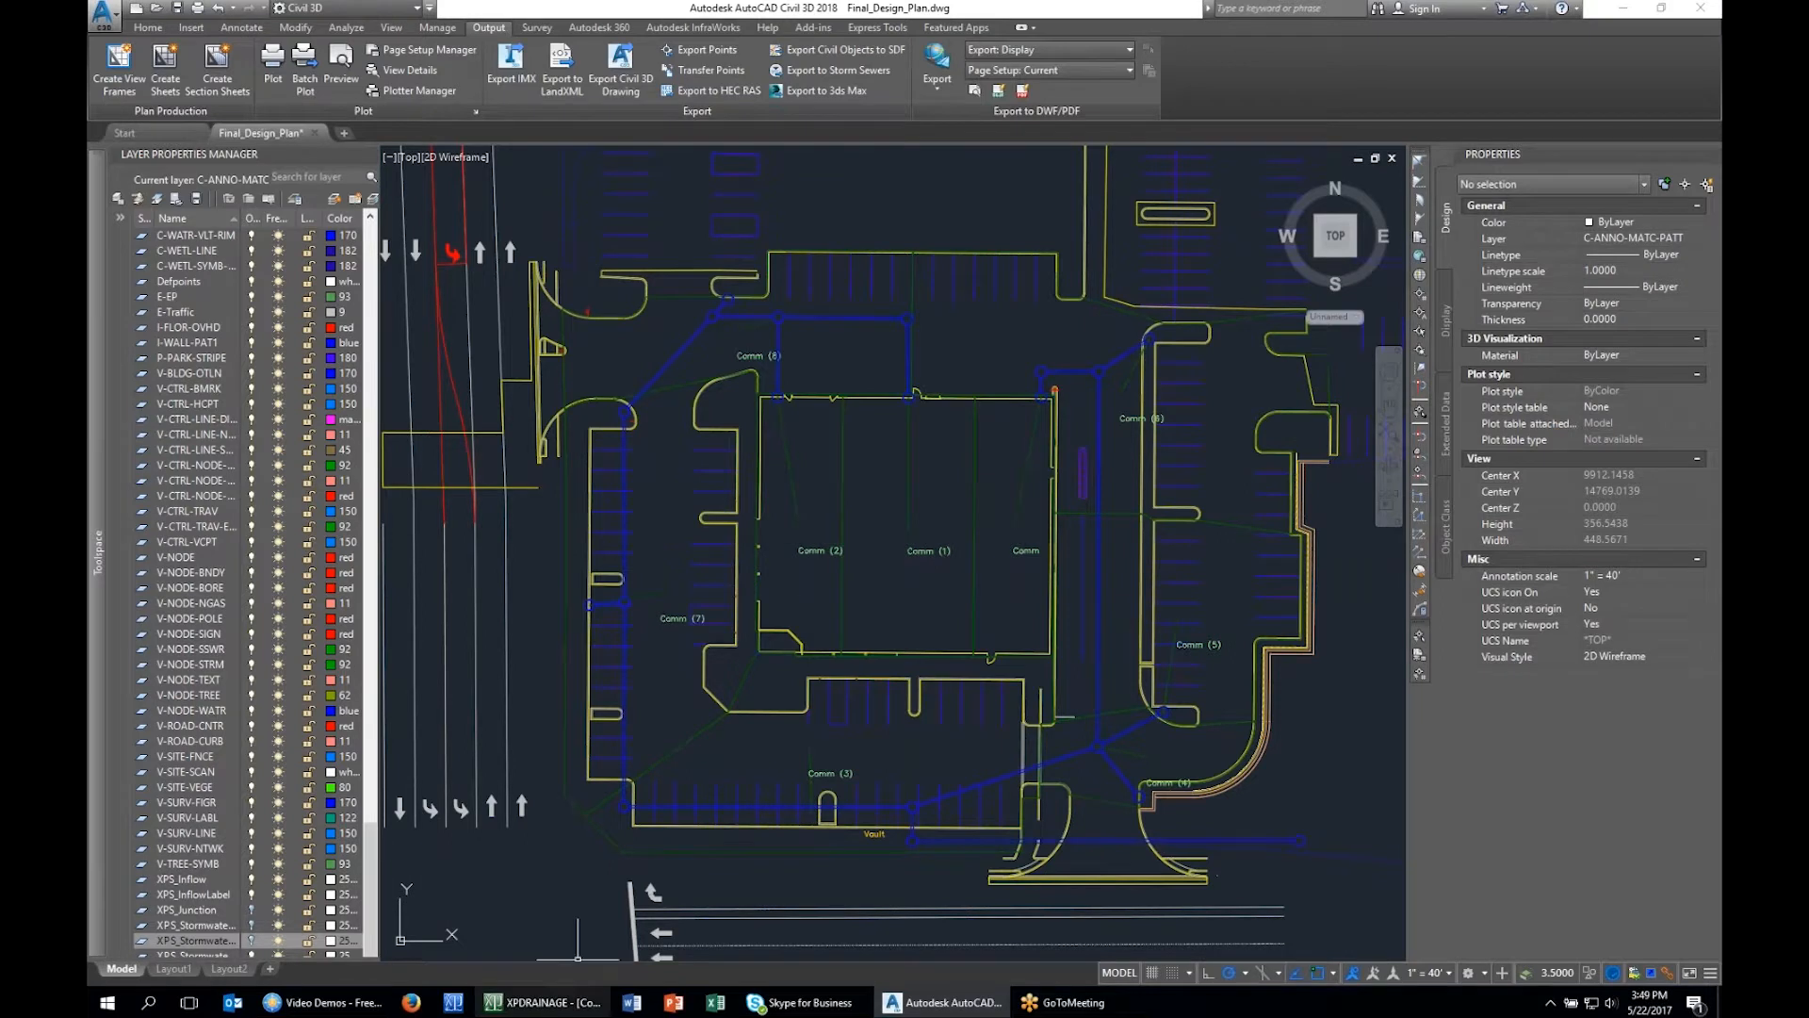
# Switch to XPDRAINAGE and import the pipe network from the LandXML file Pipe Network_existing, accepting the import summary.
pyautogui.click(558, 1008)
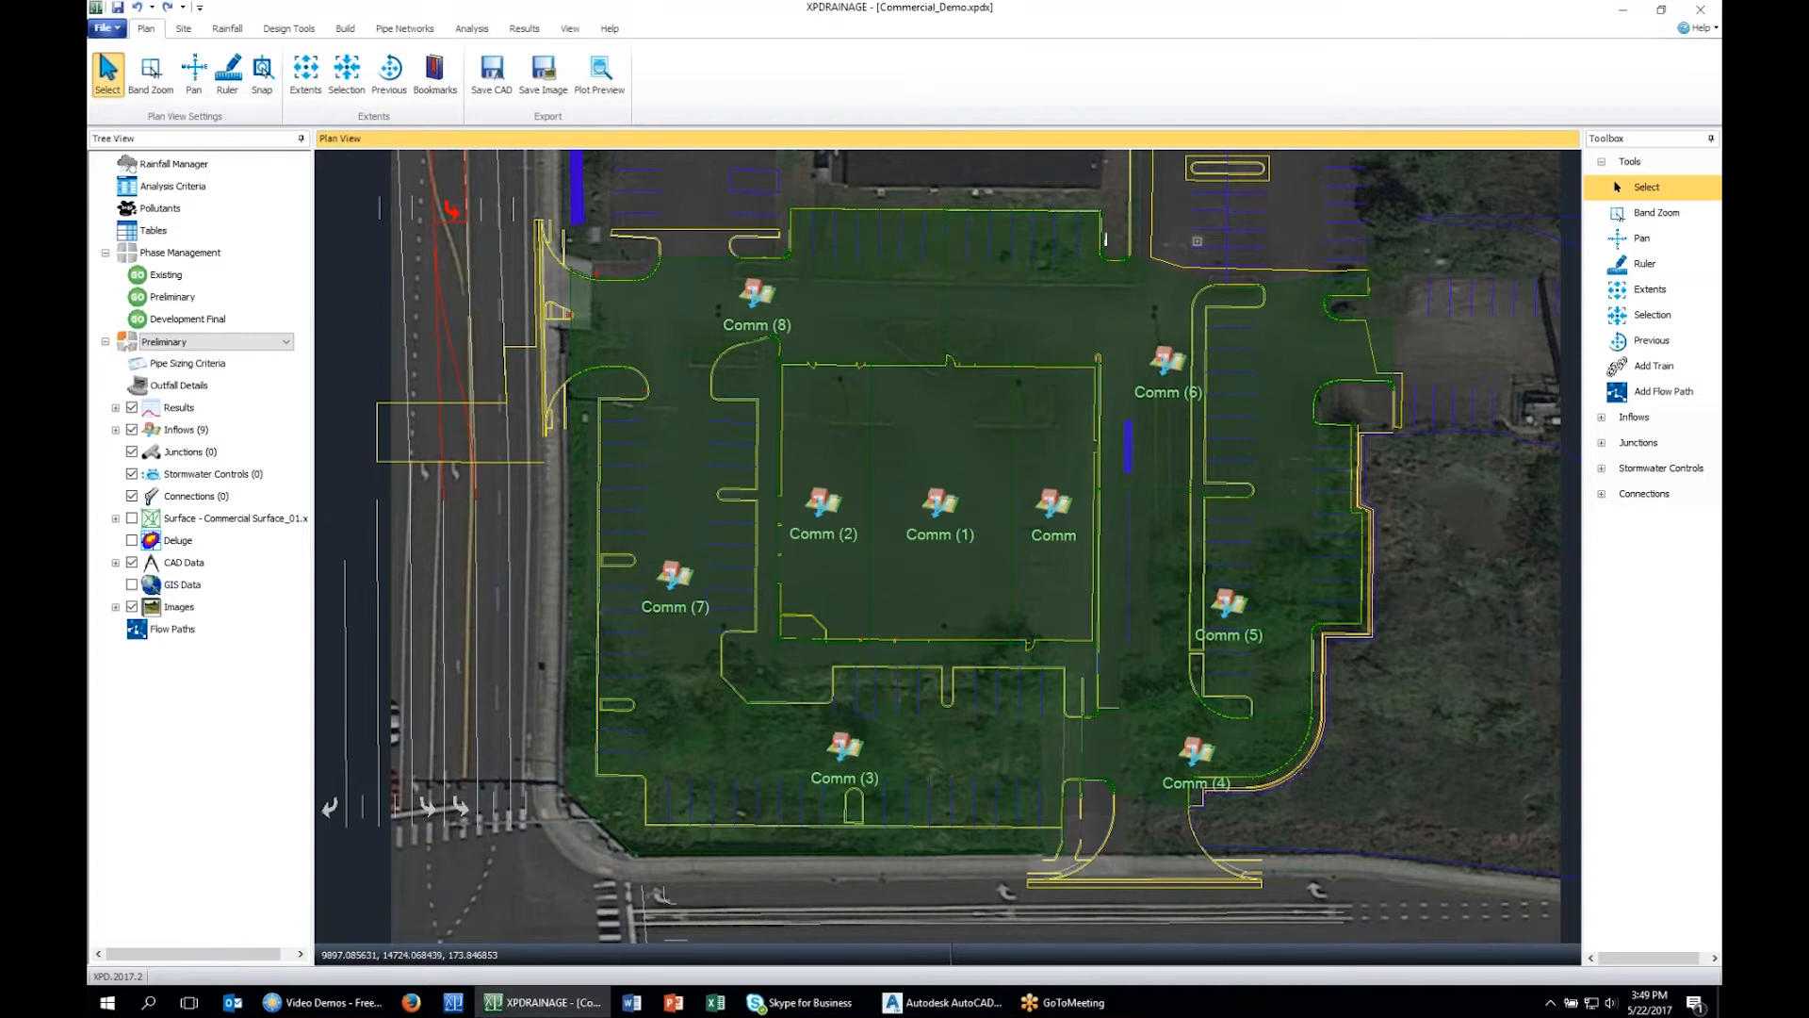
pyautogui.click(413, 30)
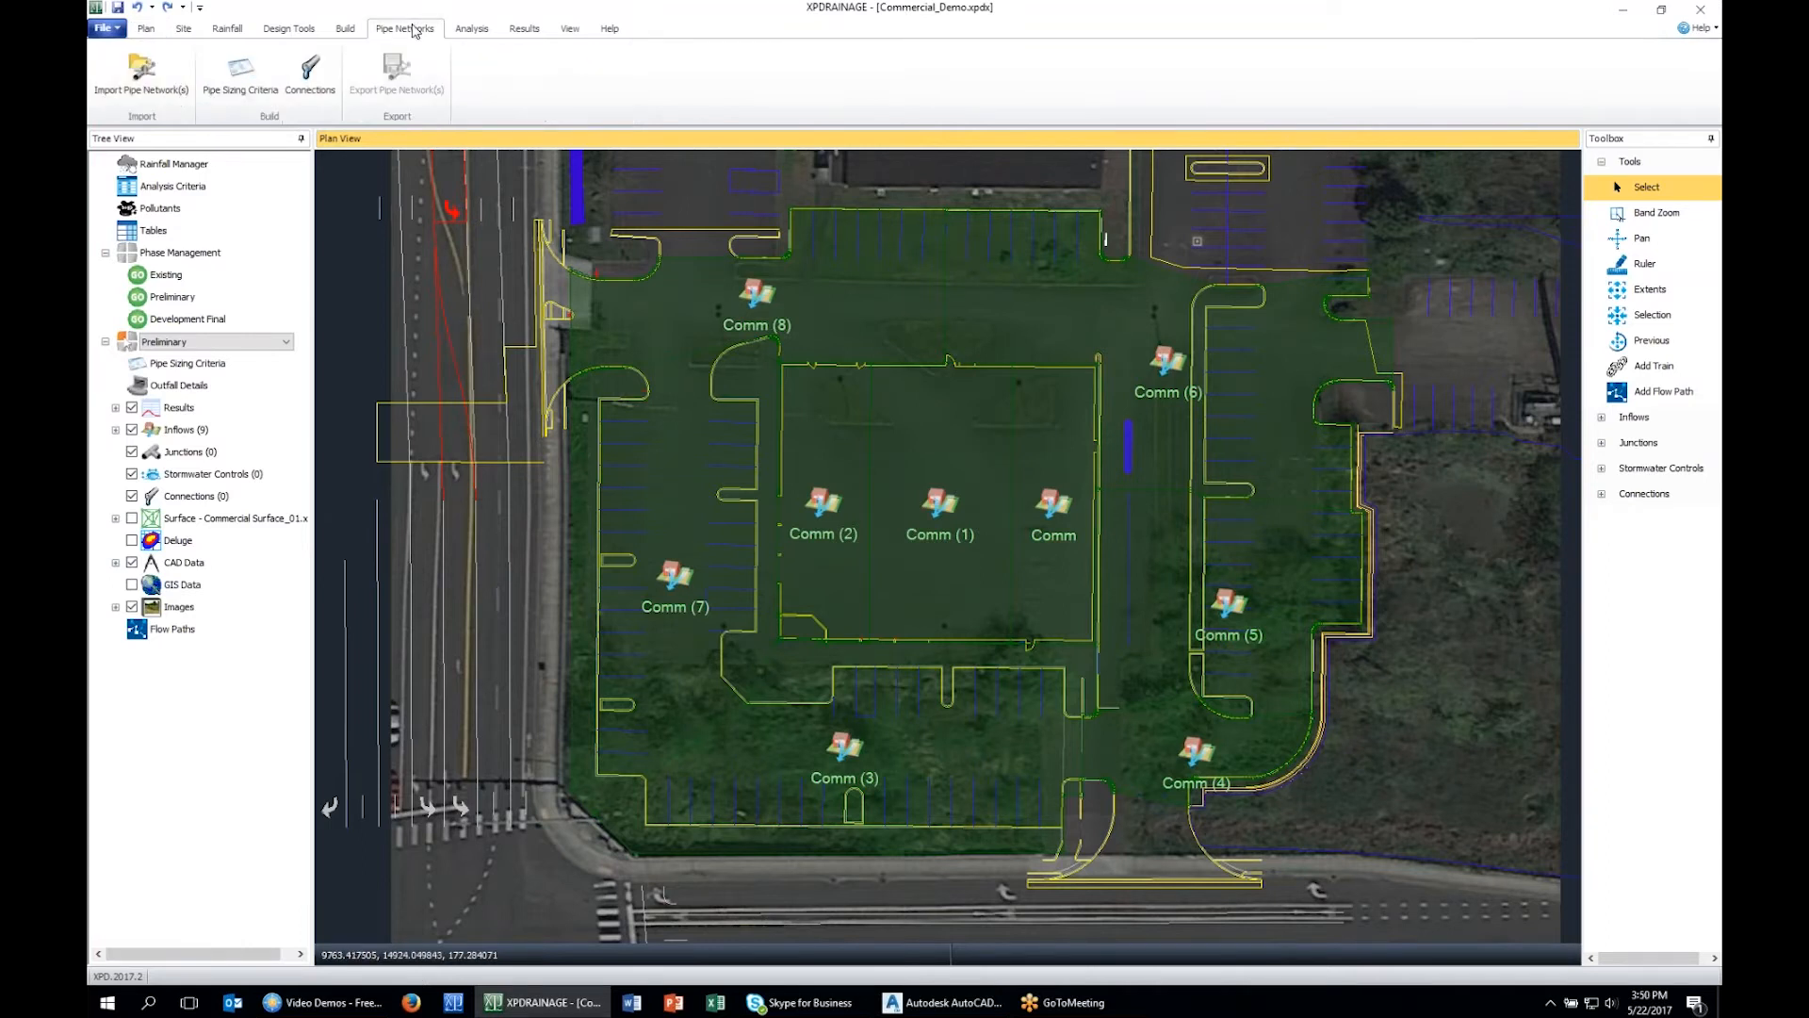
pyautogui.click(172, 95)
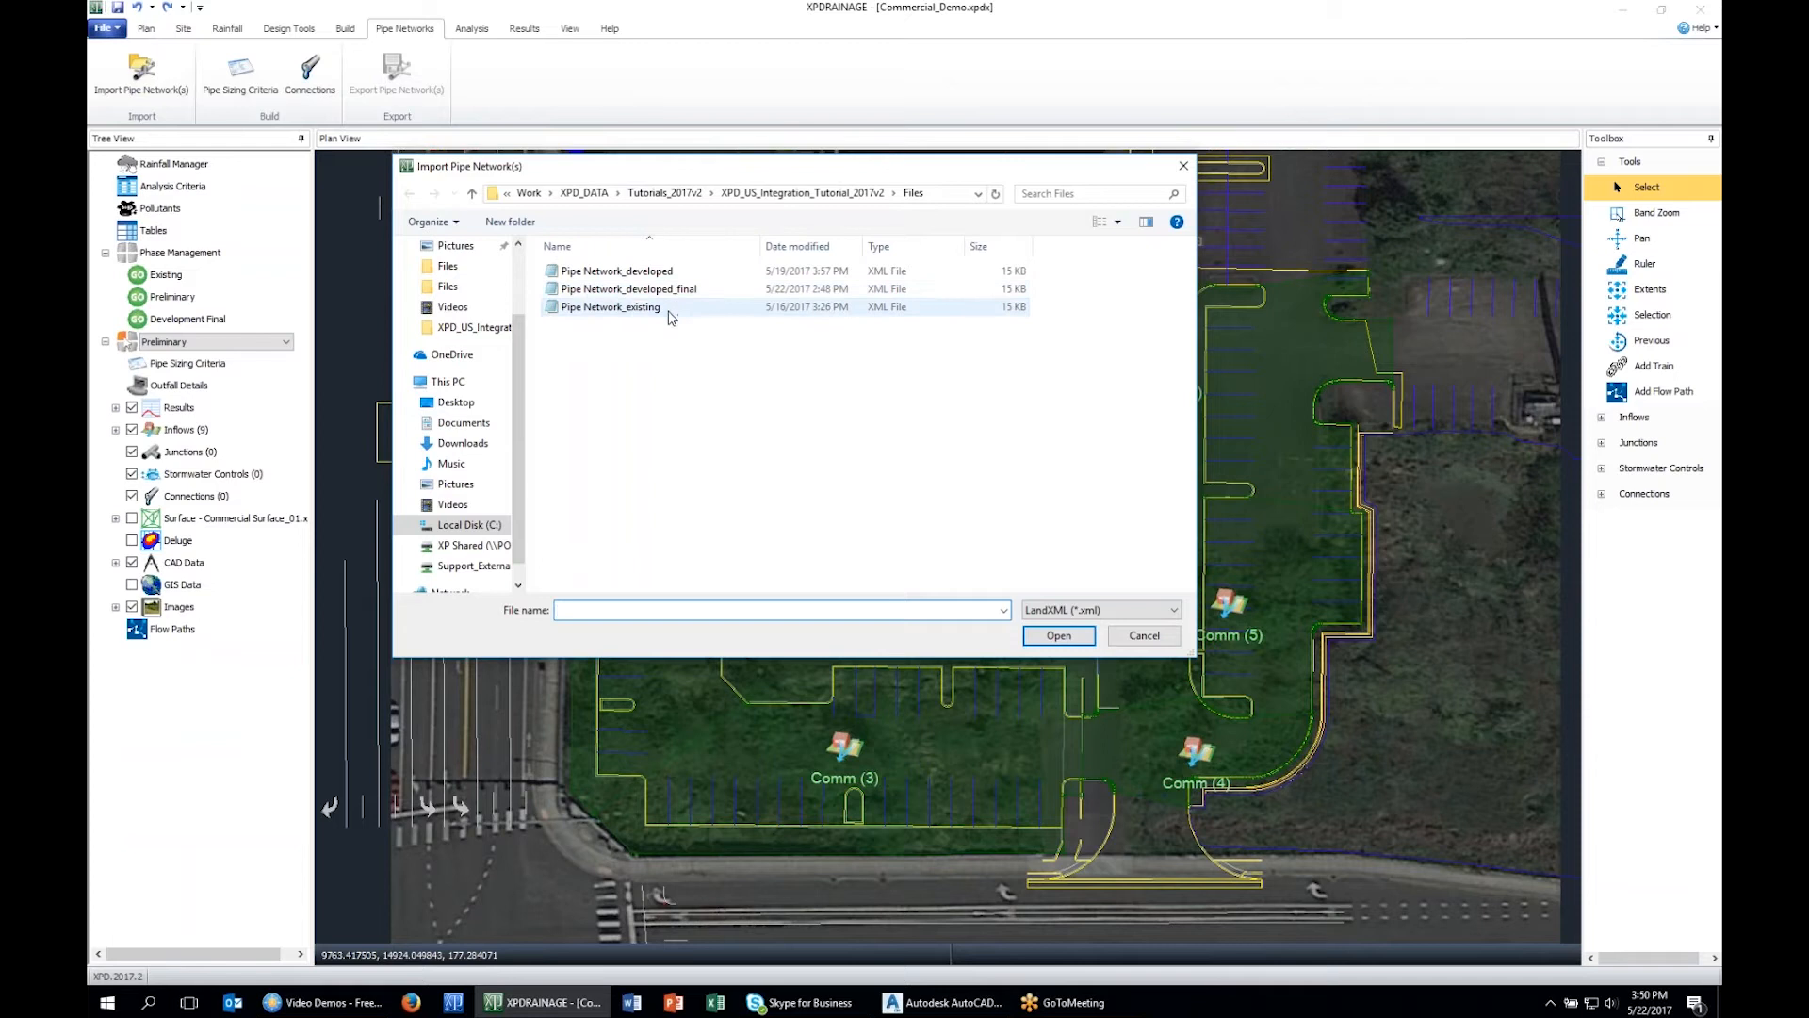
pyautogui.click(669, 307)
pyautogui.click(1055, 635)
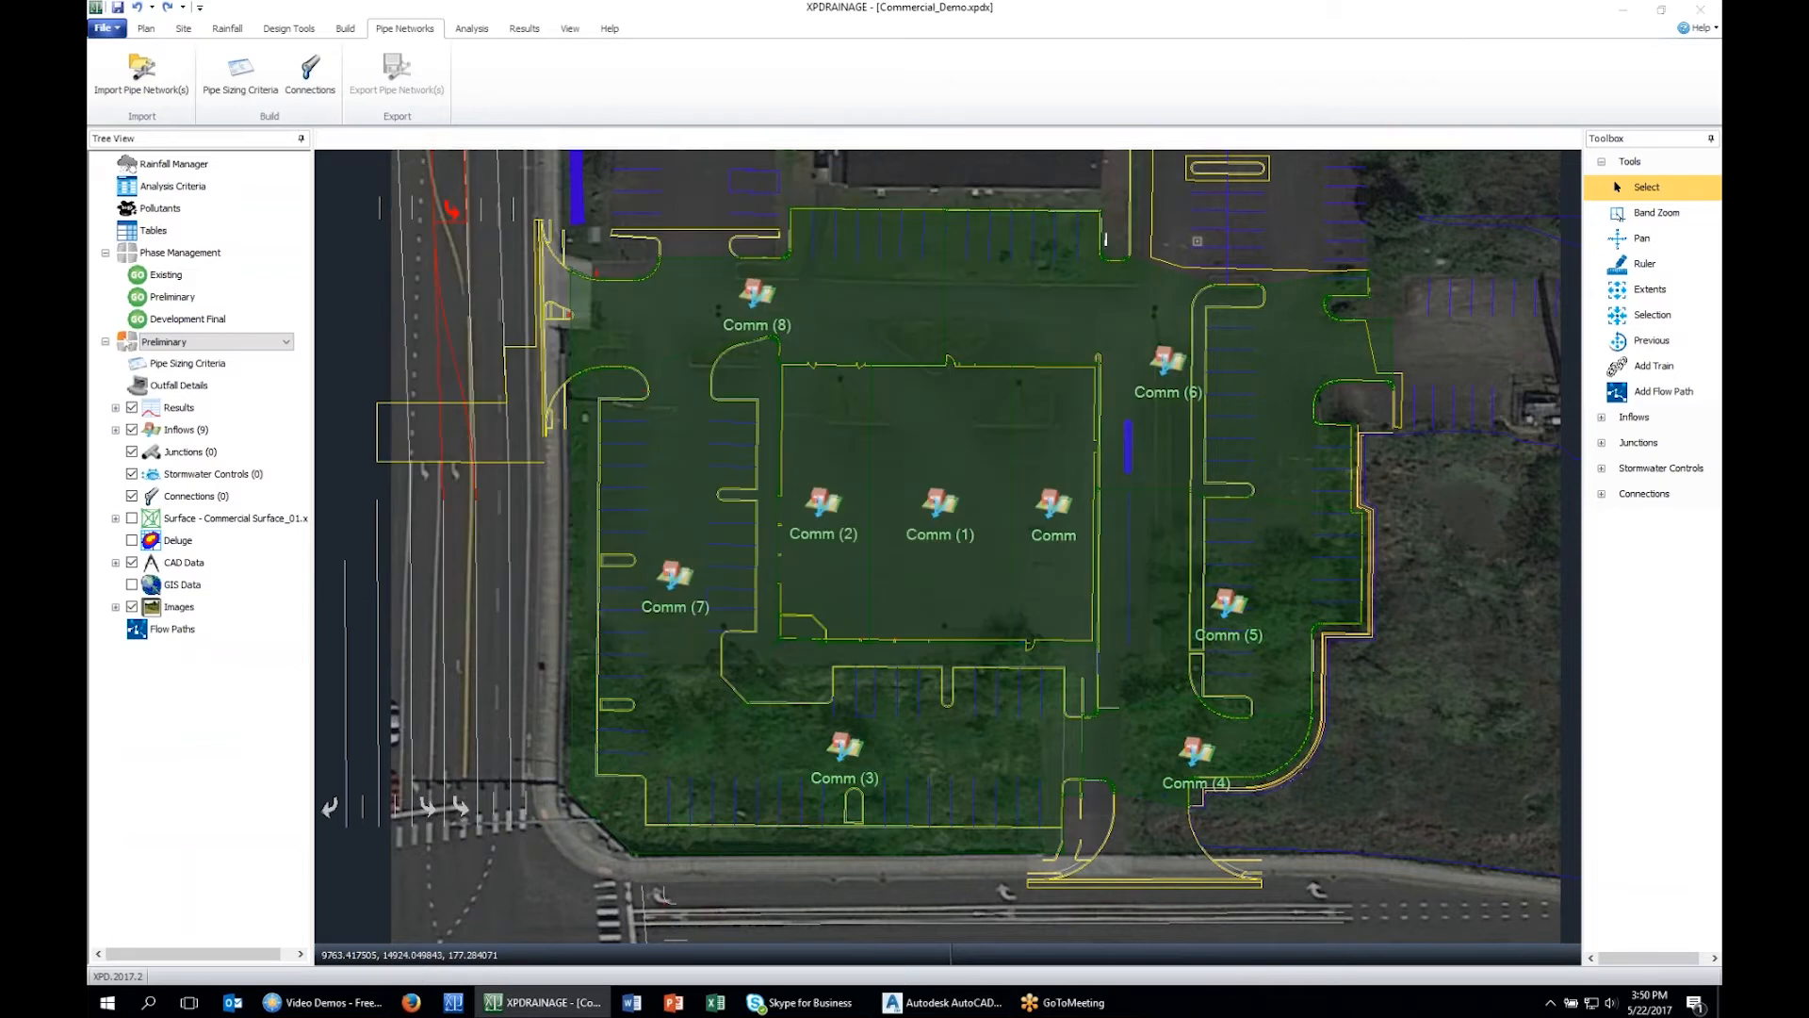
pyautogui.click(982, 562)
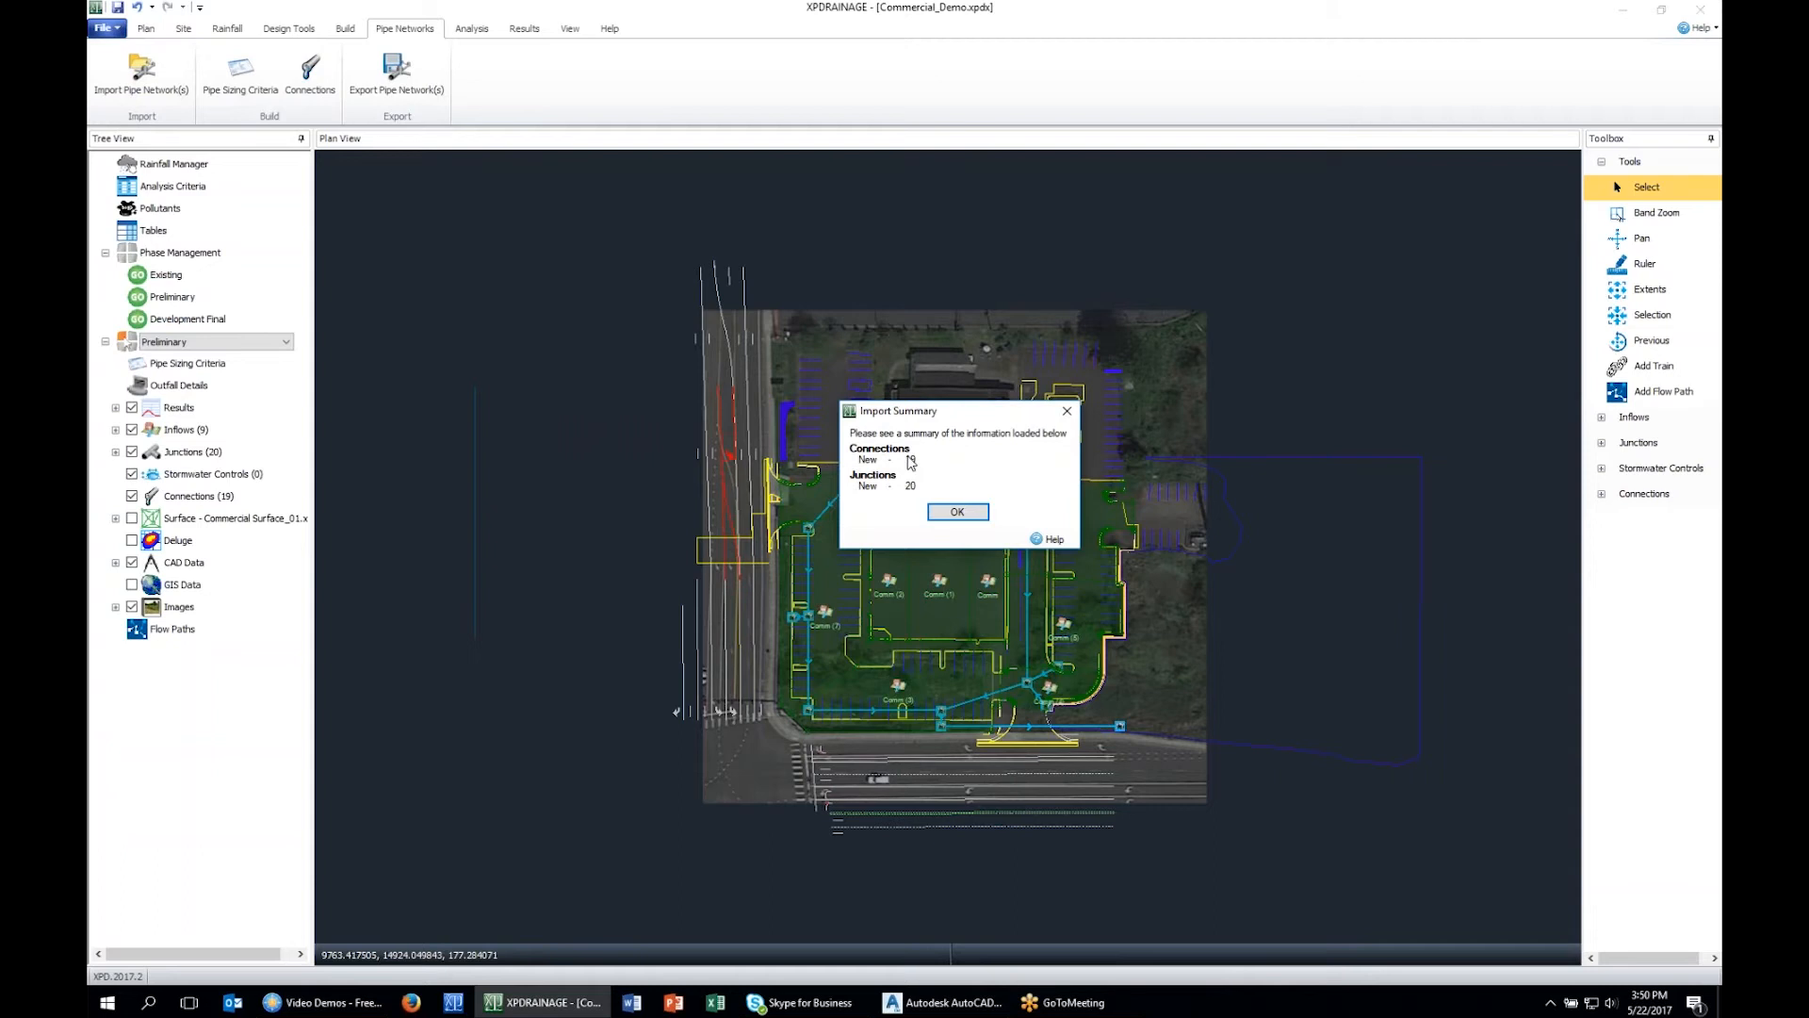
pyautogui.click(963, 511)
pyautogui.scroll(3, 940, 628)
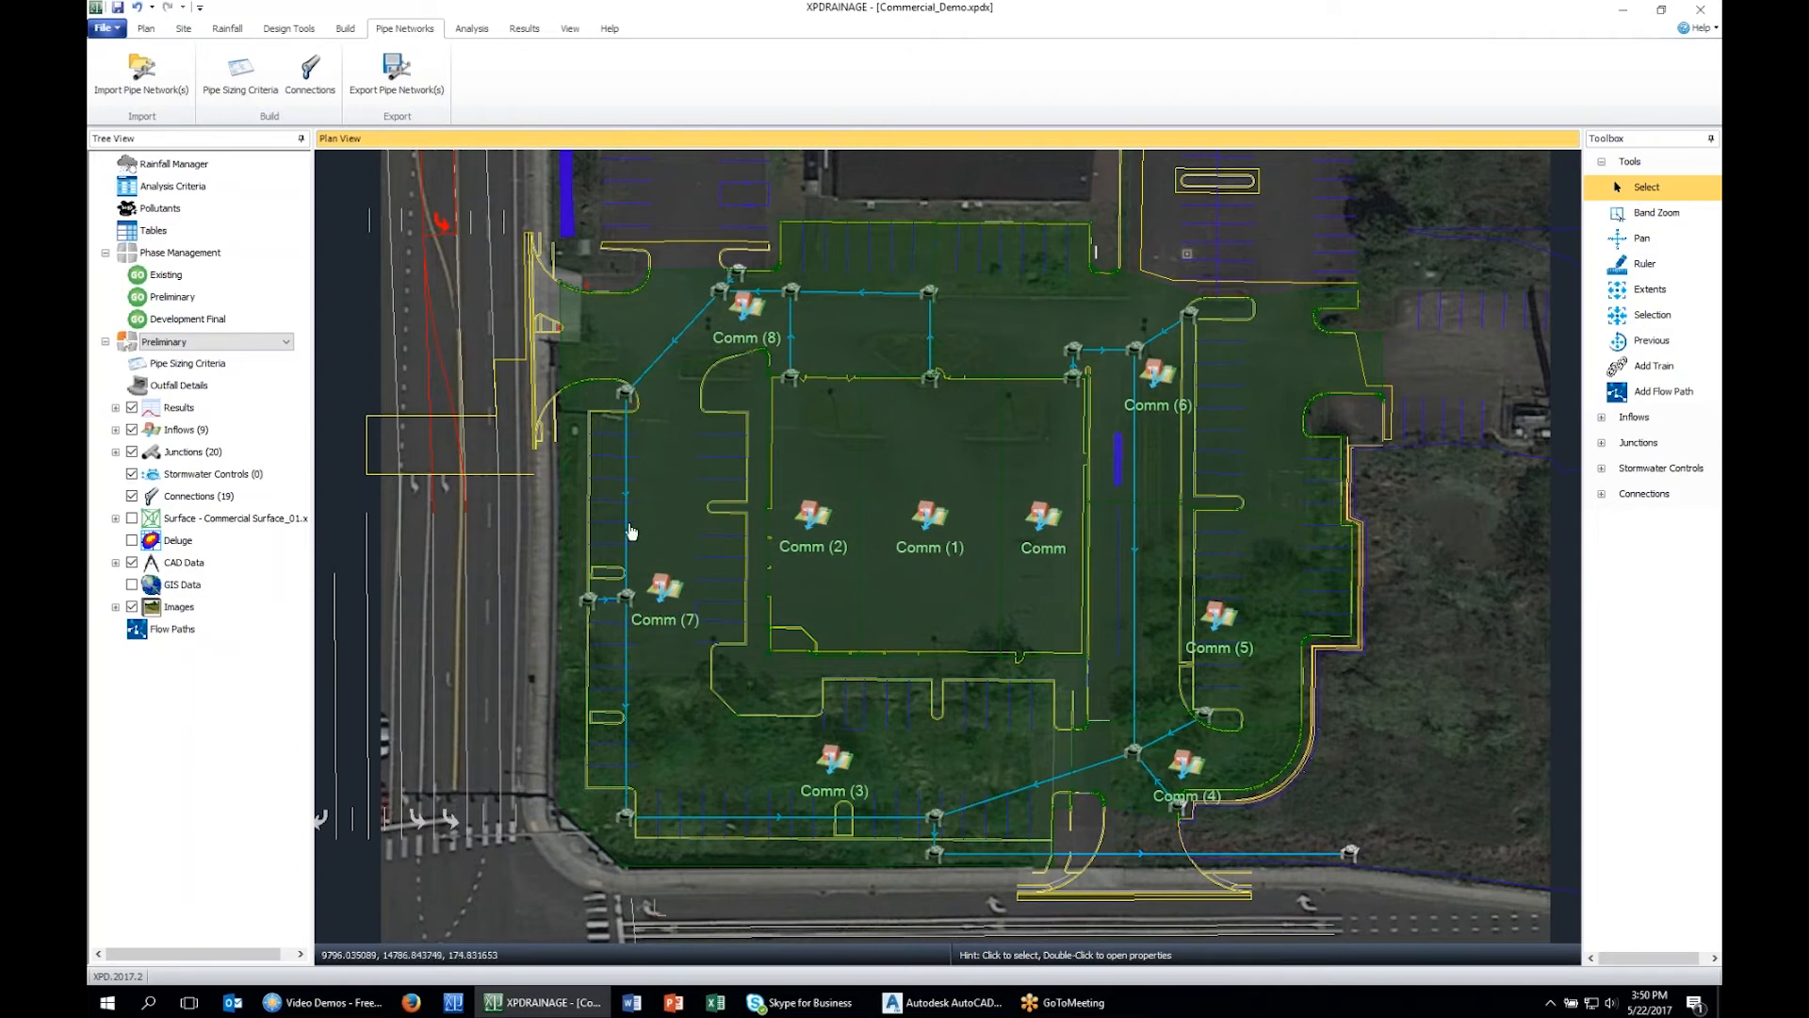
# Add a flow path from the manhole midway along the building's upper wall to the outfall manhole at the site's lower-right corner.
pyautogui.click(186, 631)
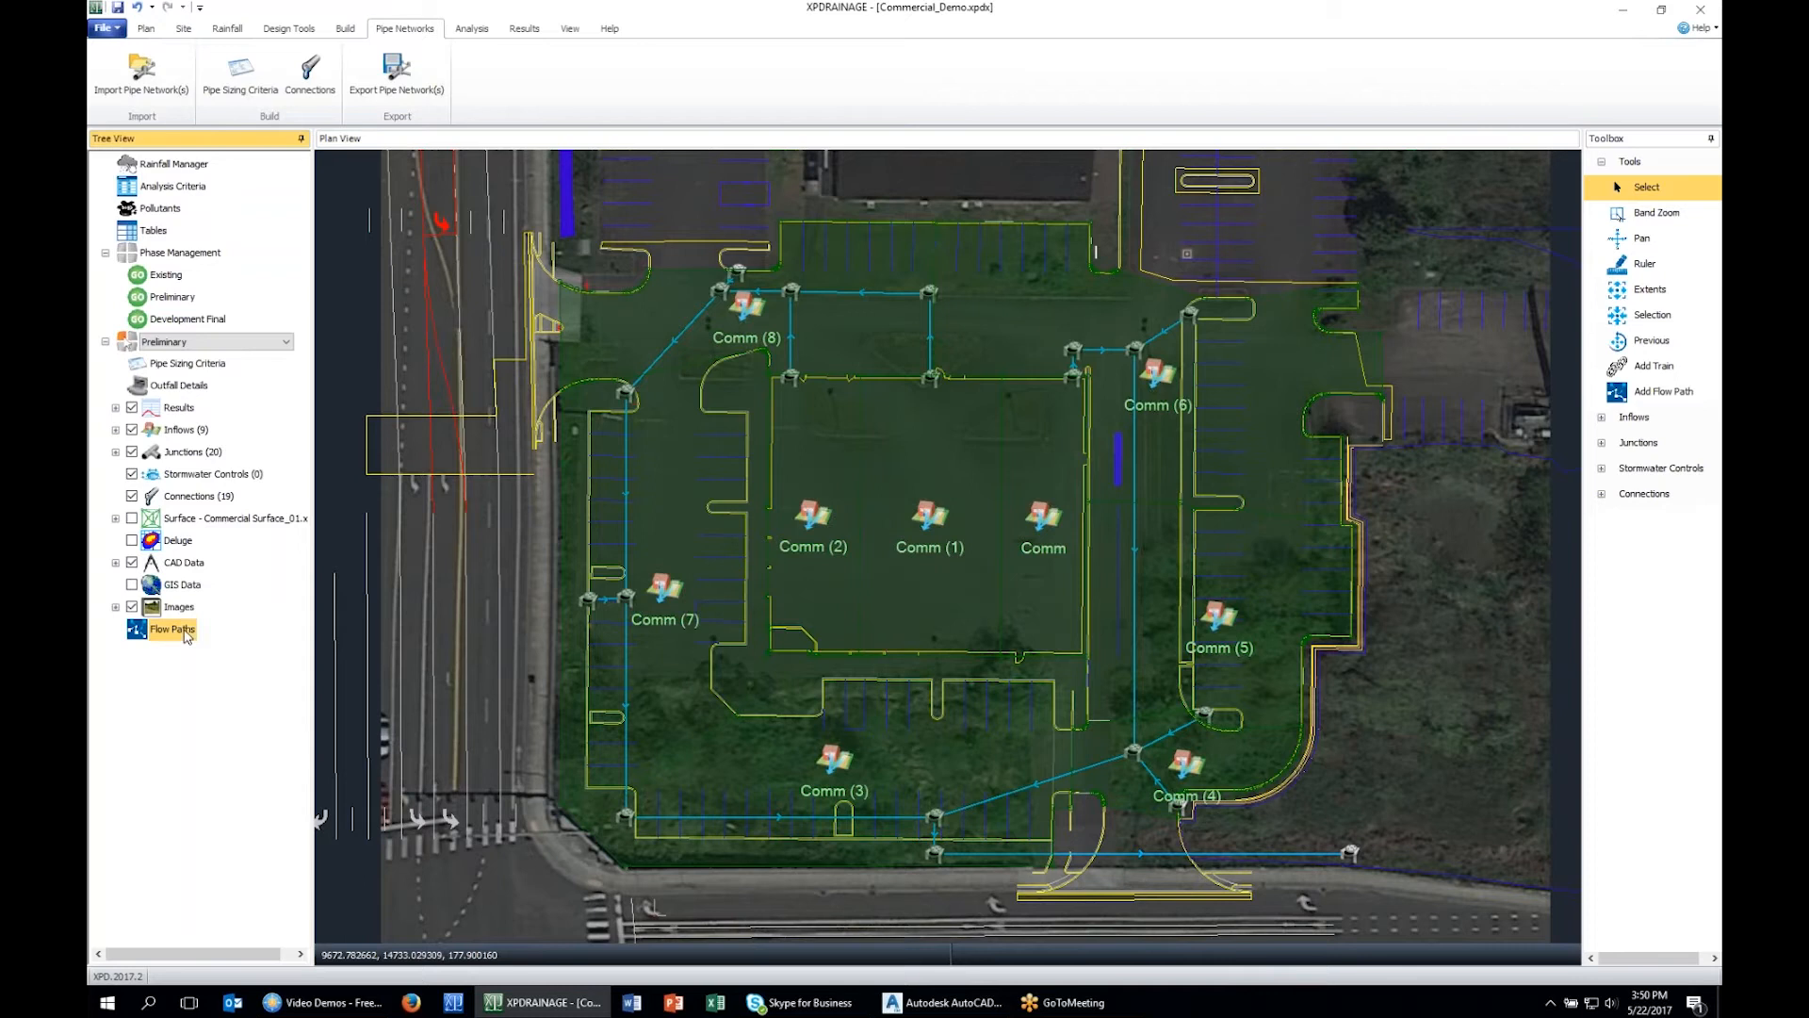
pyautogui.rightClick(186, 632)
pyautogui.click(225, 634)
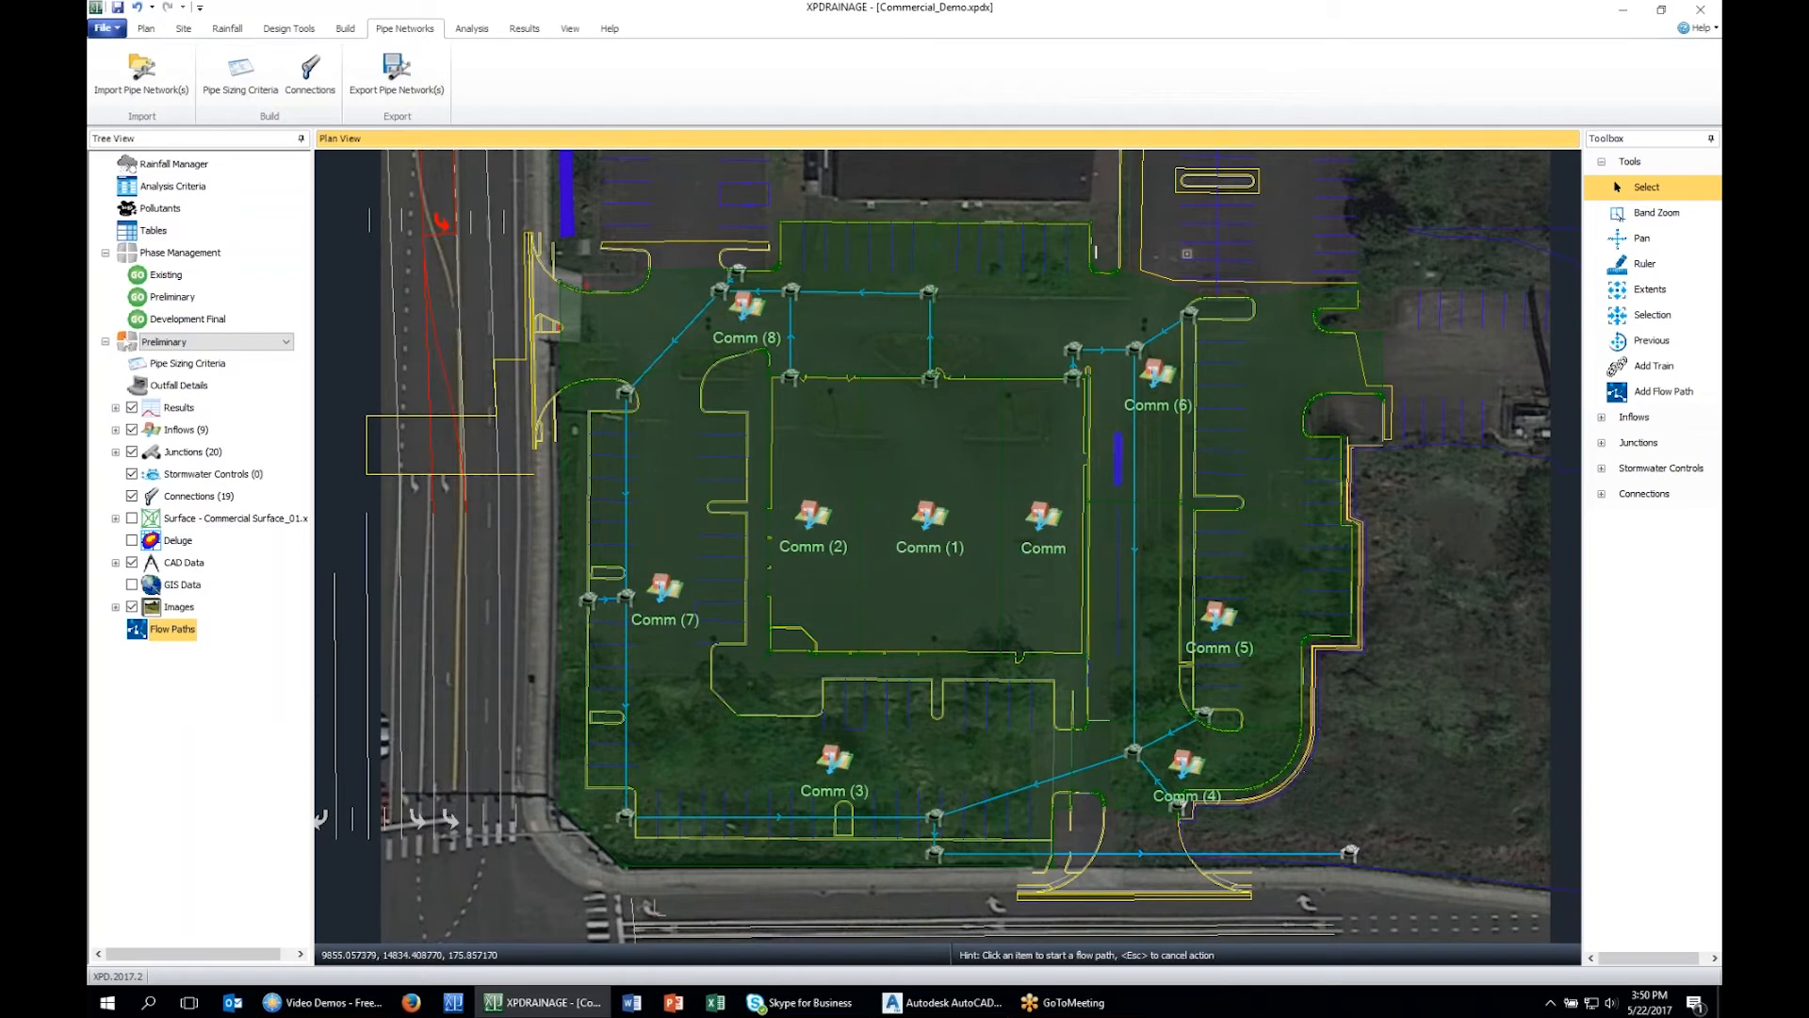
pyautogui.click(930, 378)
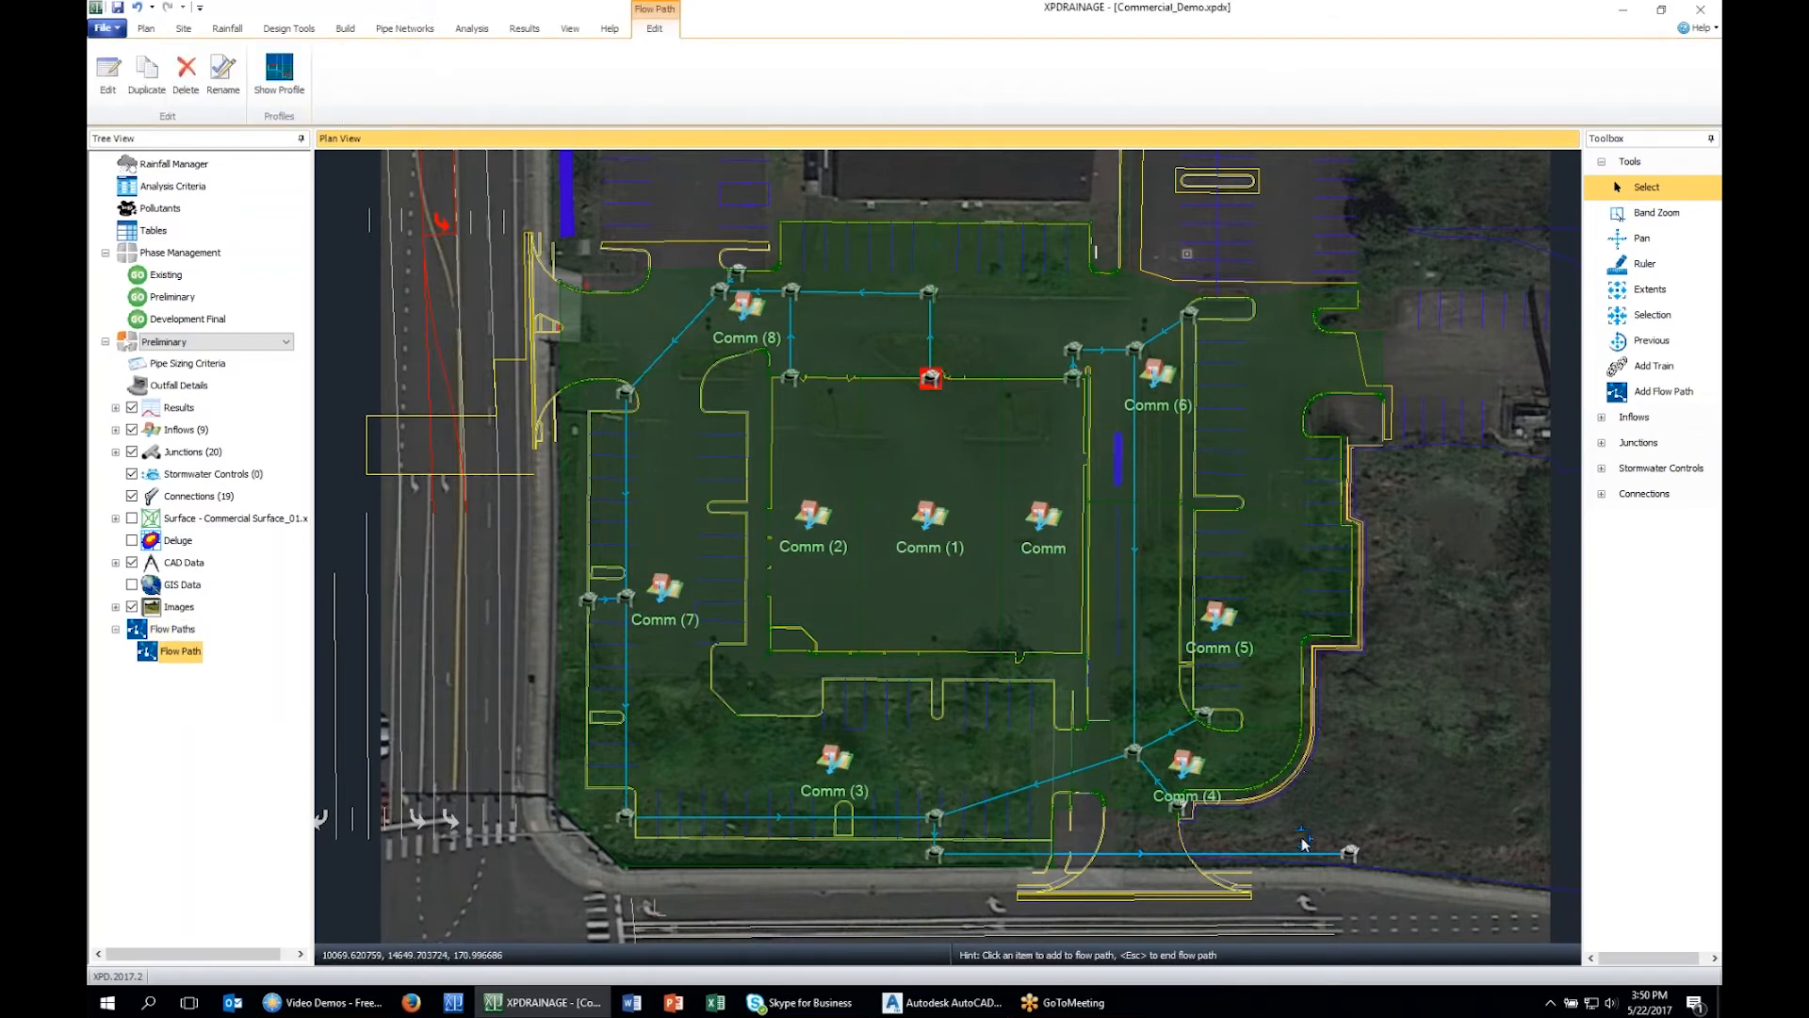
pyautogui.click(1350, 853)
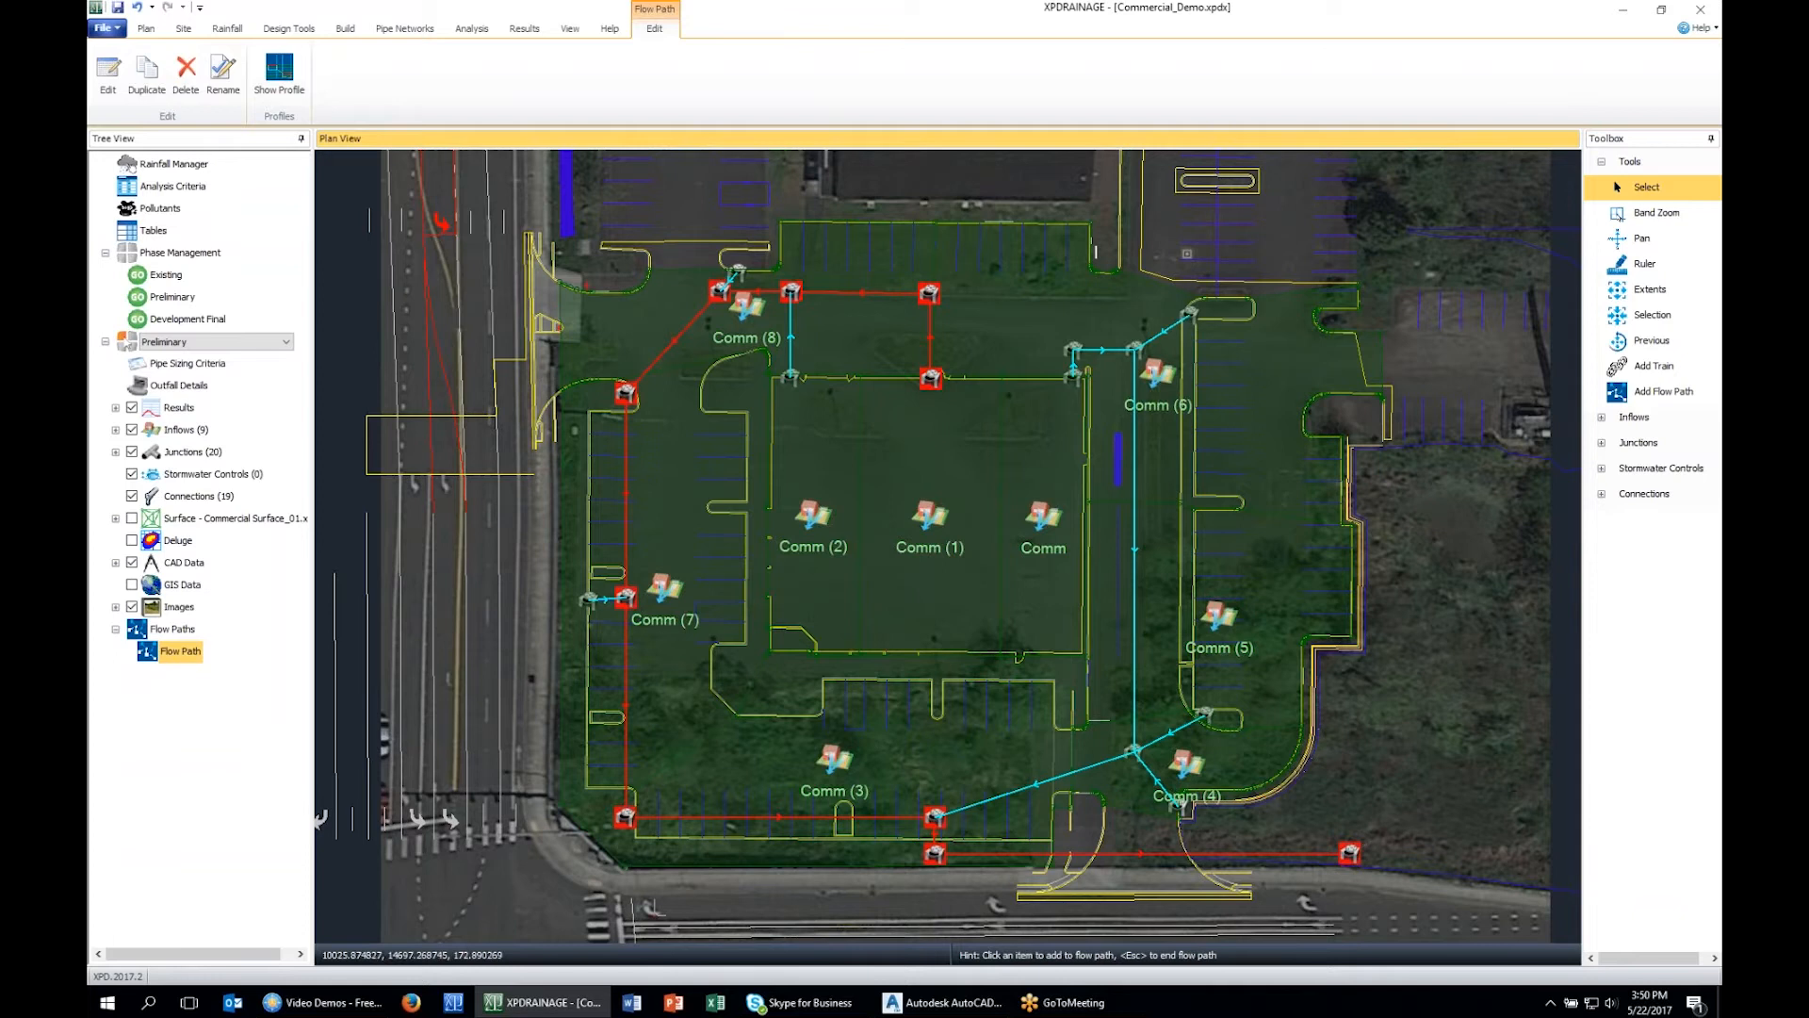
pyautogui.press('Escape')
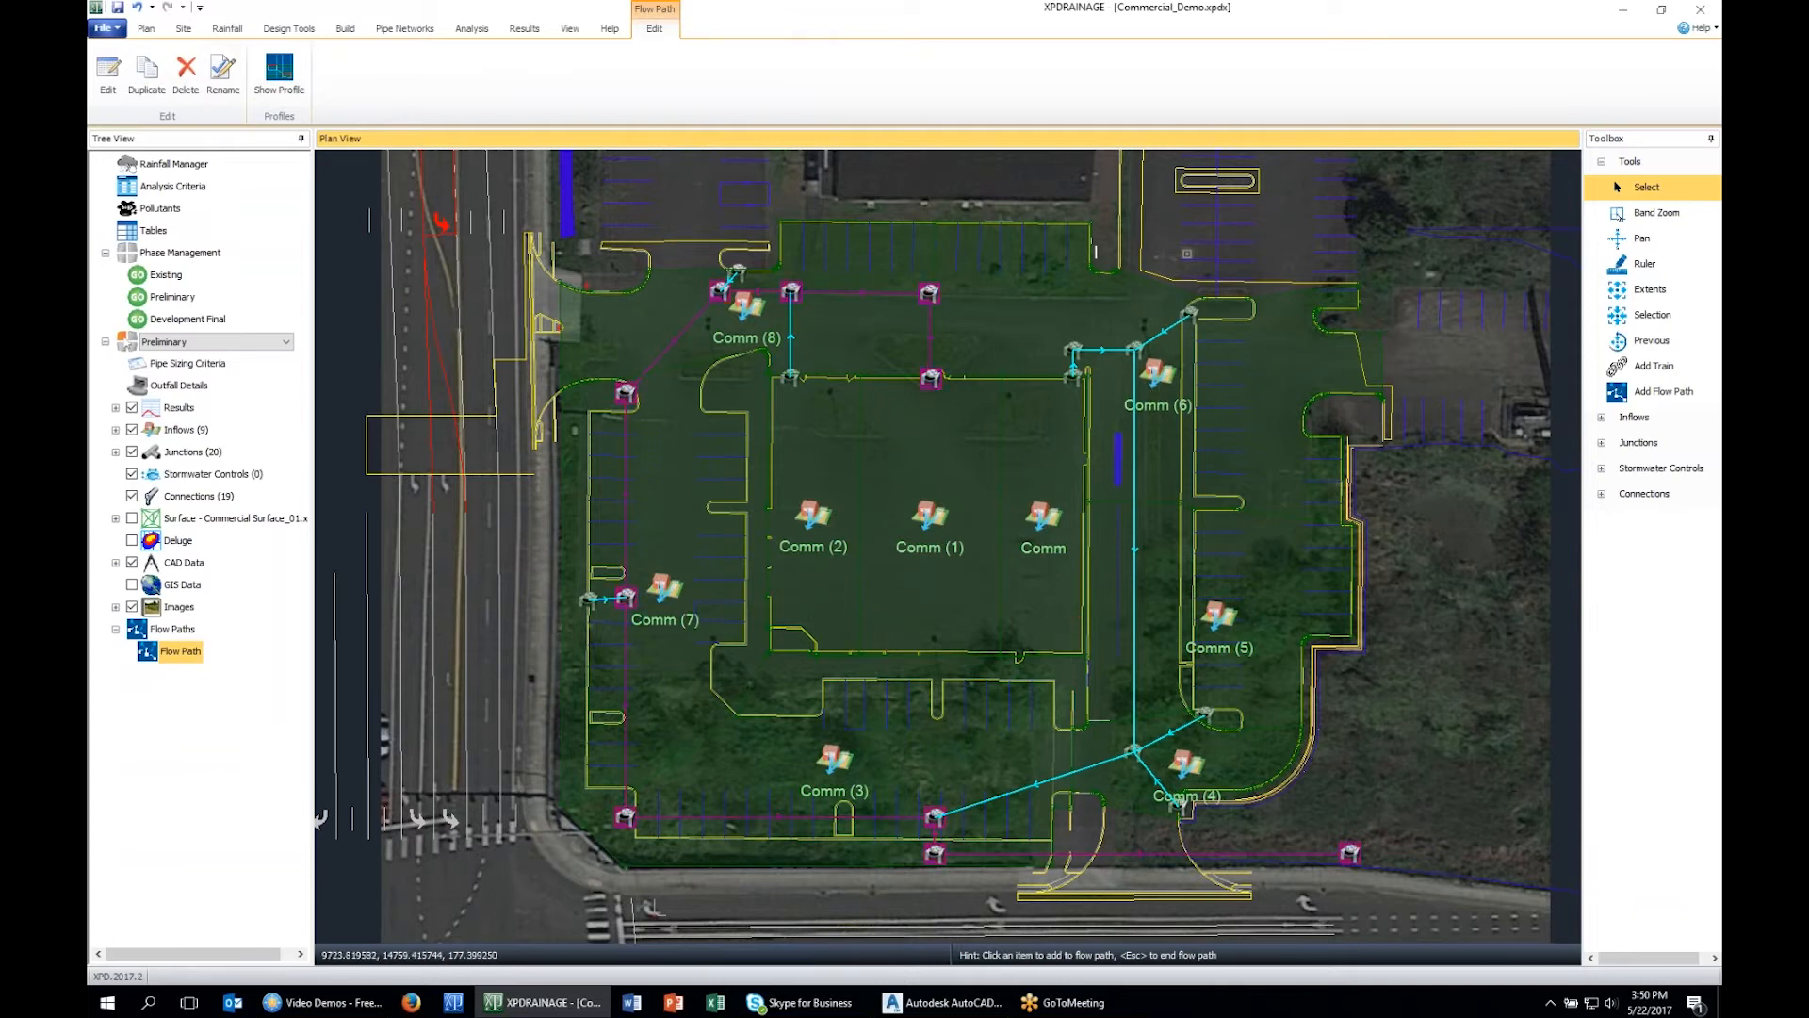
# Show the profile of the new flow path in a maximized window.
pyautogui.rightClick(174, 658)
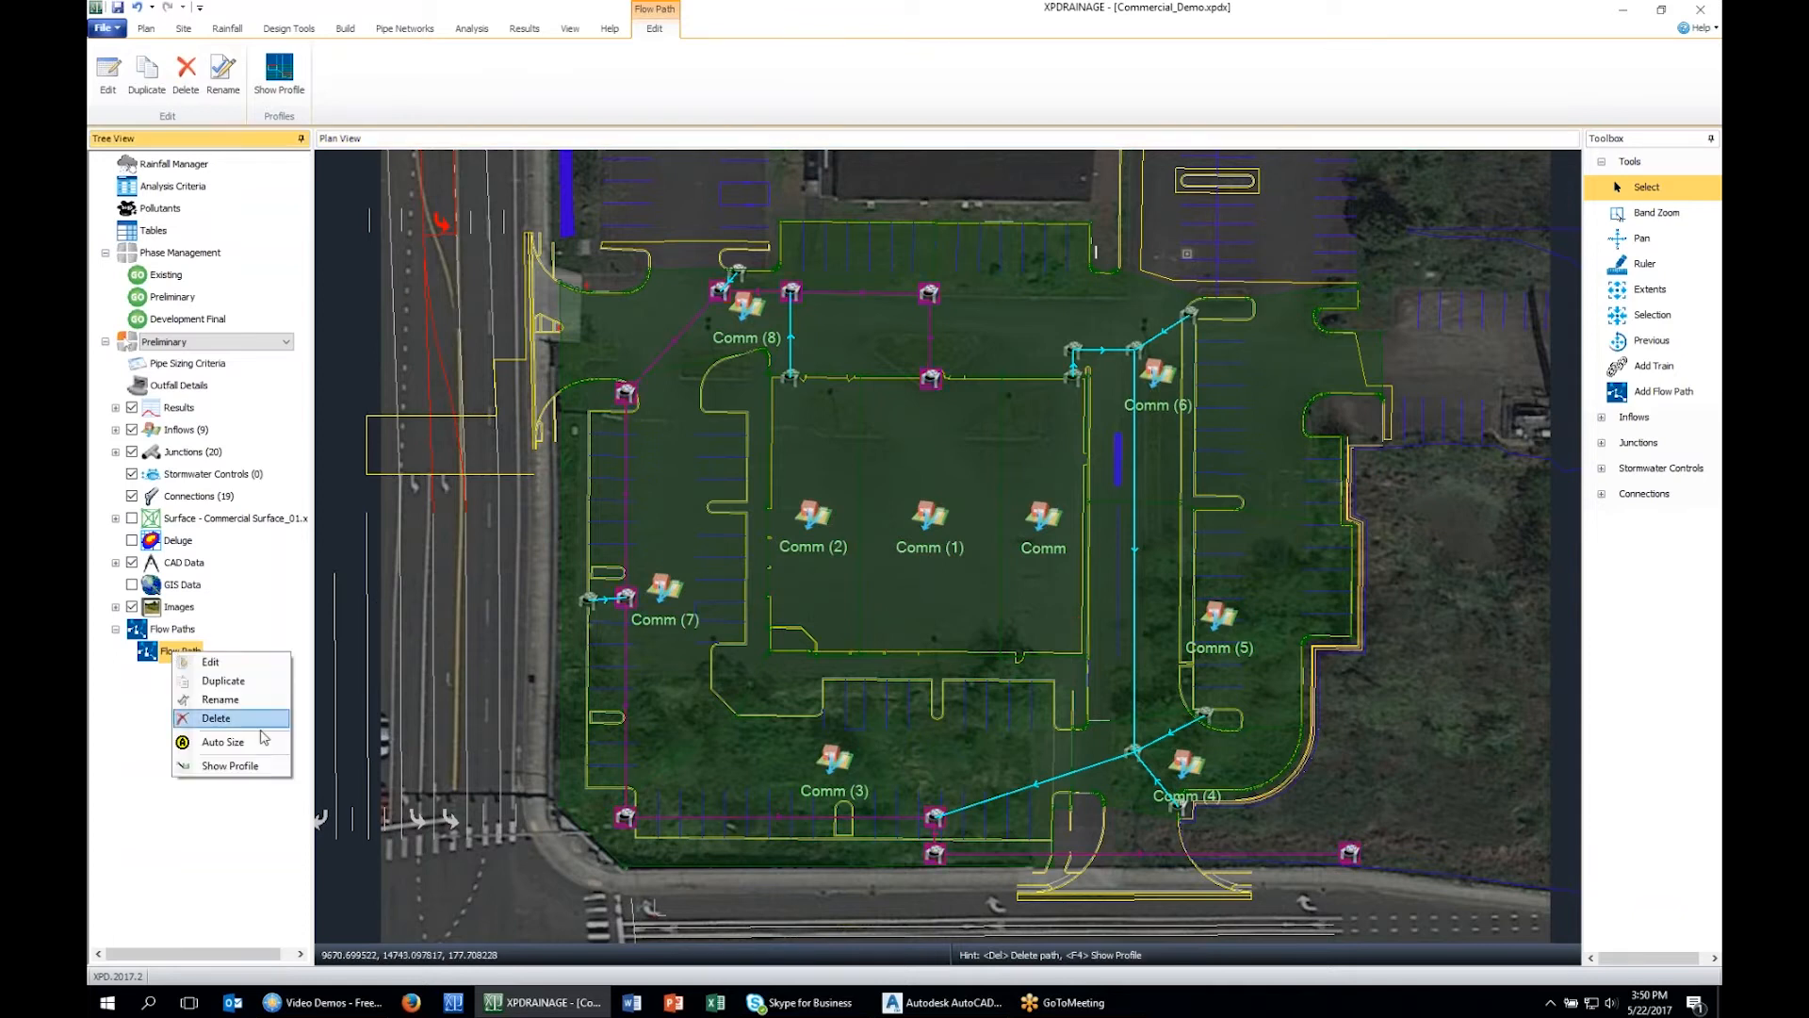
pyautogui.click(207, 765)
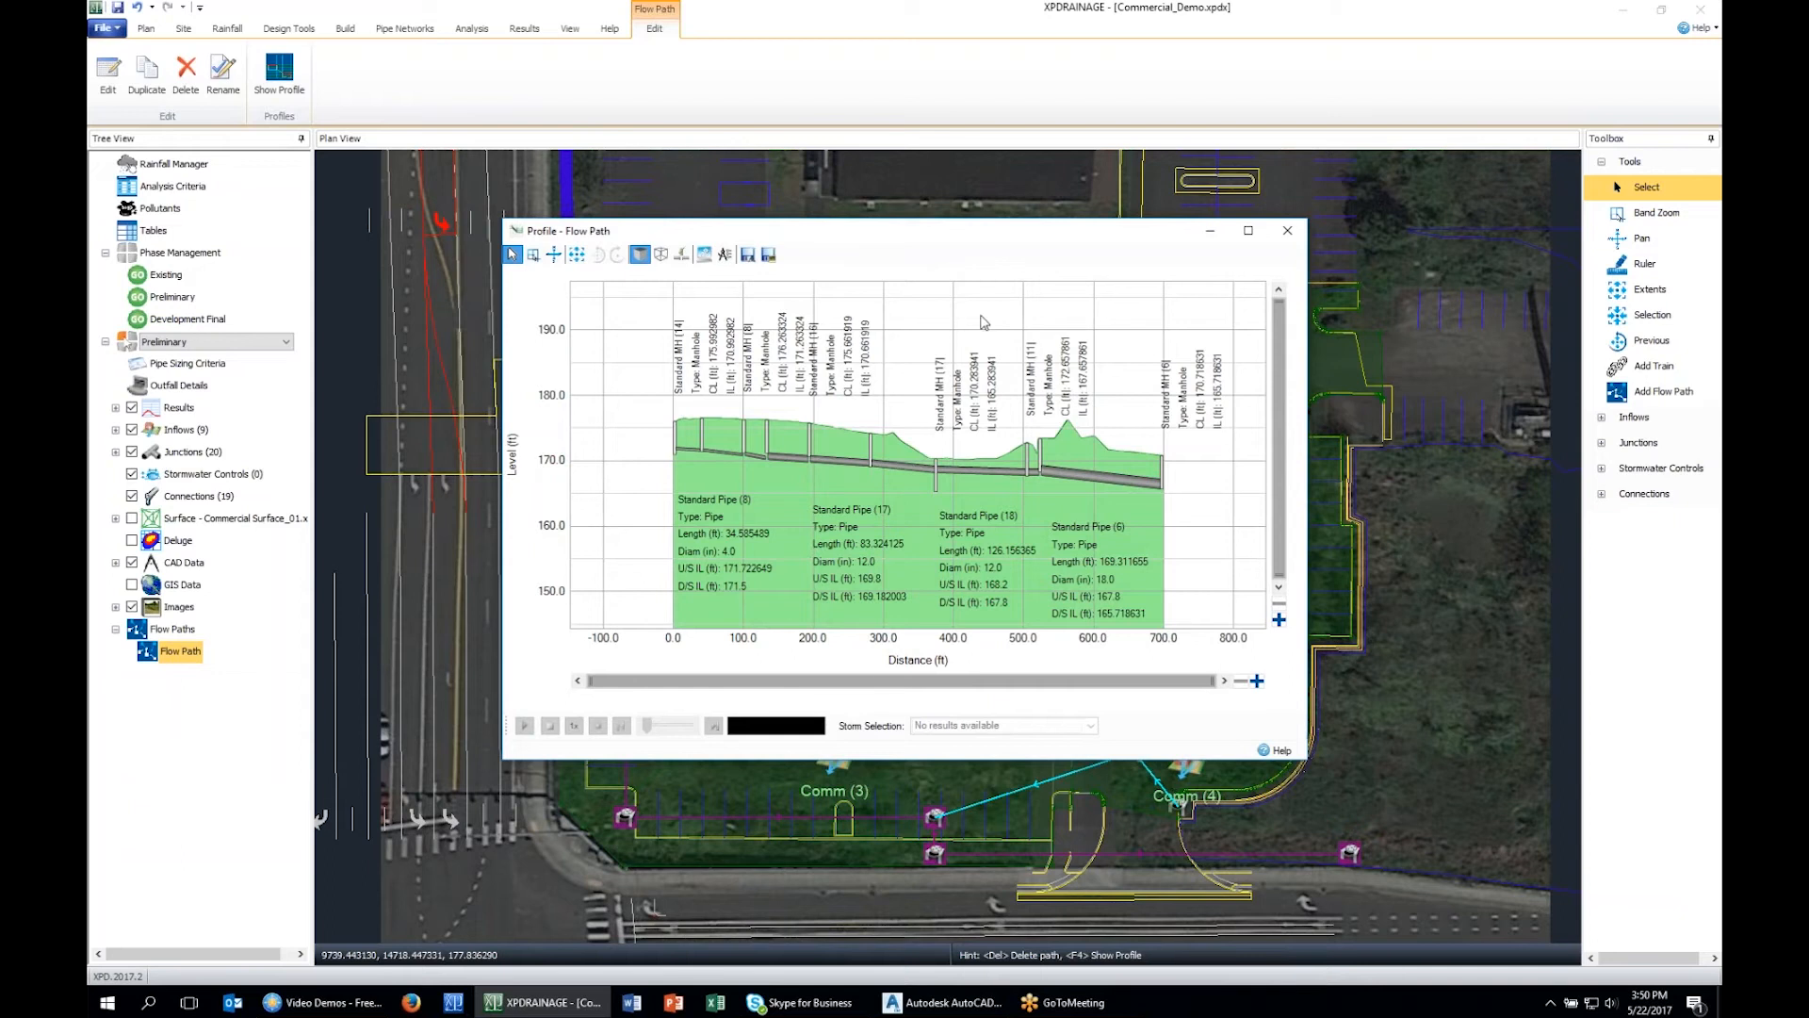
pyautogui.doubleClick(975, 236)
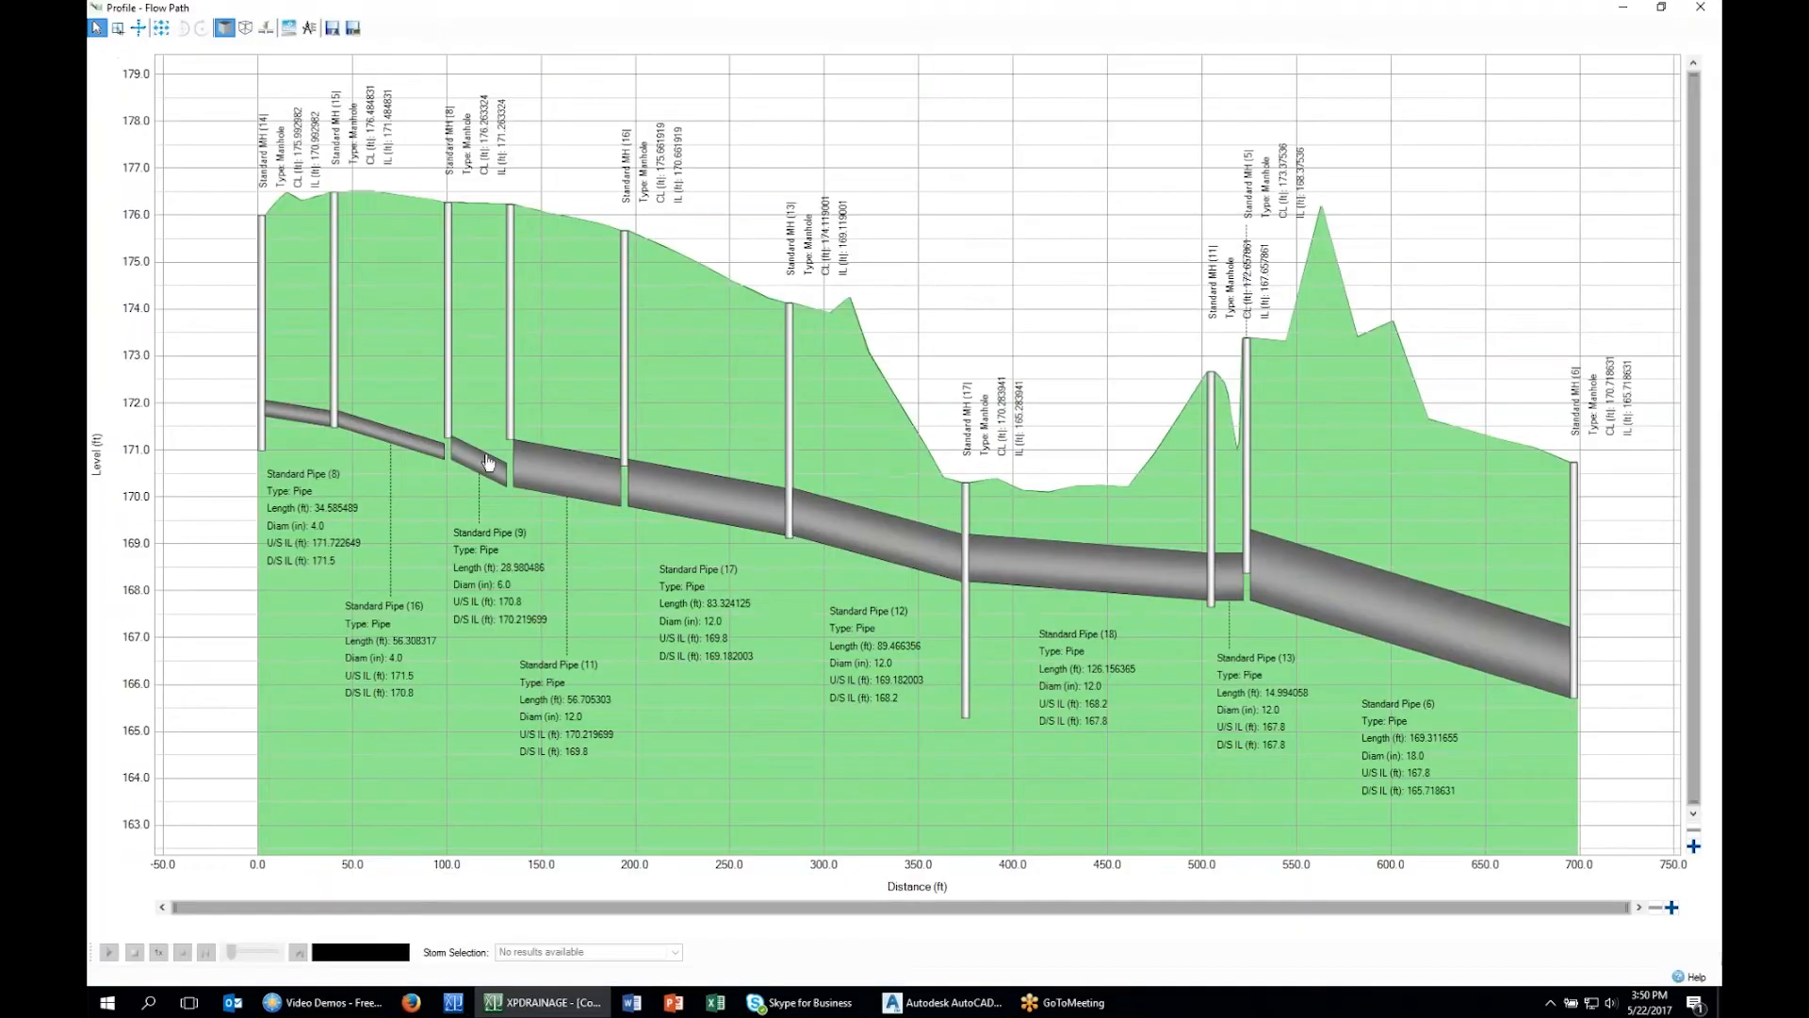
# Examine how the pipe inverts meet the manhole bases along the flow path profile, and close the profile.
pyautogui.scroll(4, 490, 407)
pyautogui.scroll(-3, 490, 407)
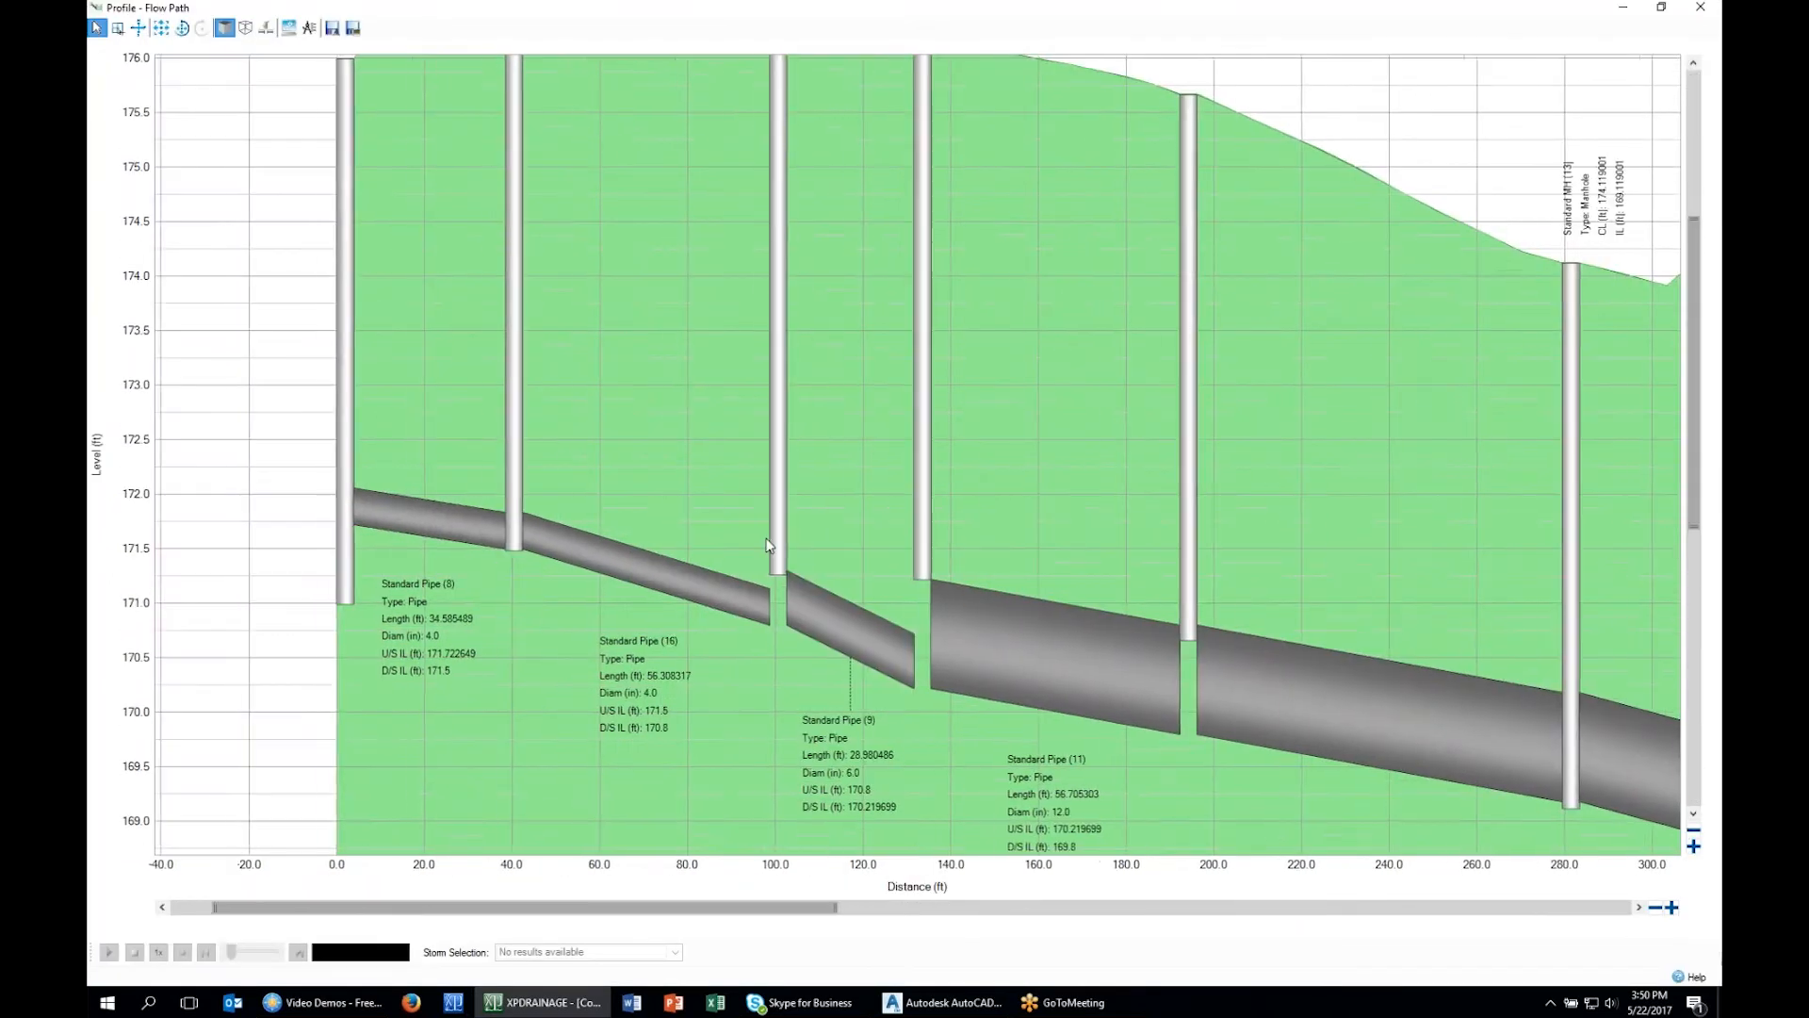
pyautogui.scroll(3, 1002, 477)
pyautogui.moveTo(1003, 479); pyautogui.dragTo(805, 393, button='middle')
pyautogui.moveTo(1264, 608); pyautogui.dragTo(884, 461, button='middle')
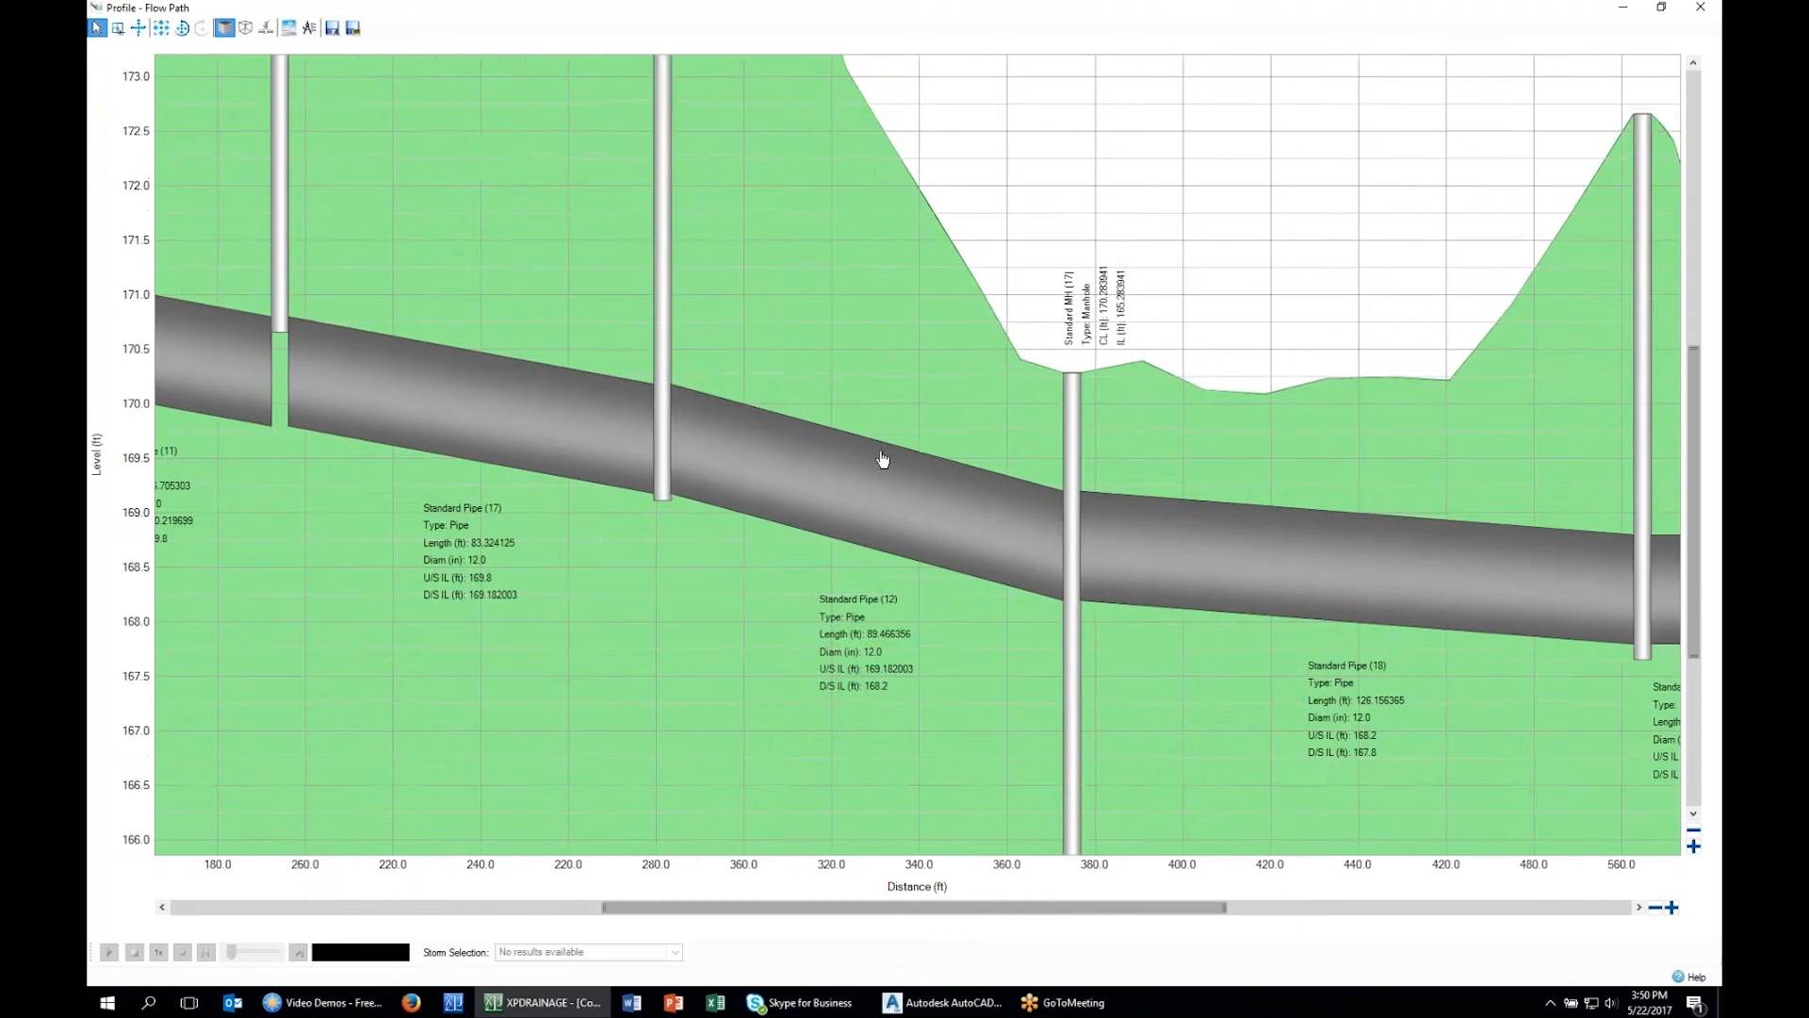
pyautogui.scroll(-4, 1035, 515)
pyautogui.scroll(-1, 1077, 544)
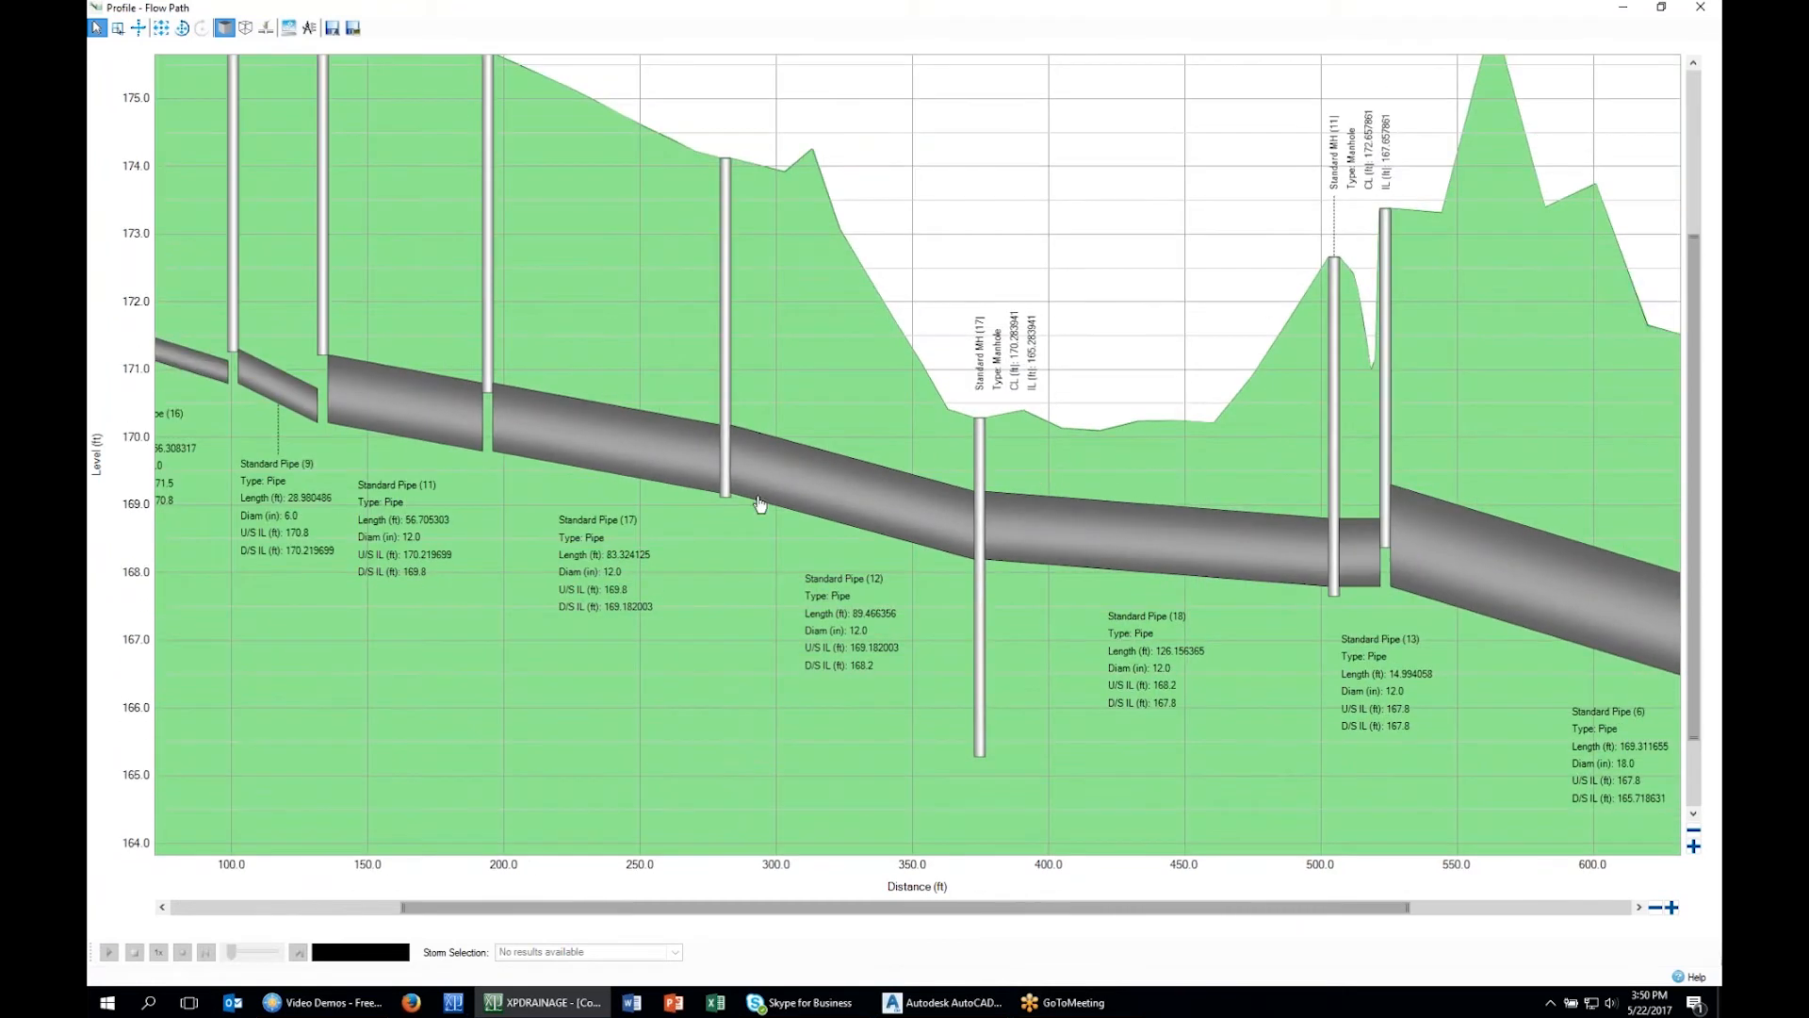
pyautogui.moveTo(768, 372); pyautogui.dragTo(836, 476, button='middle')
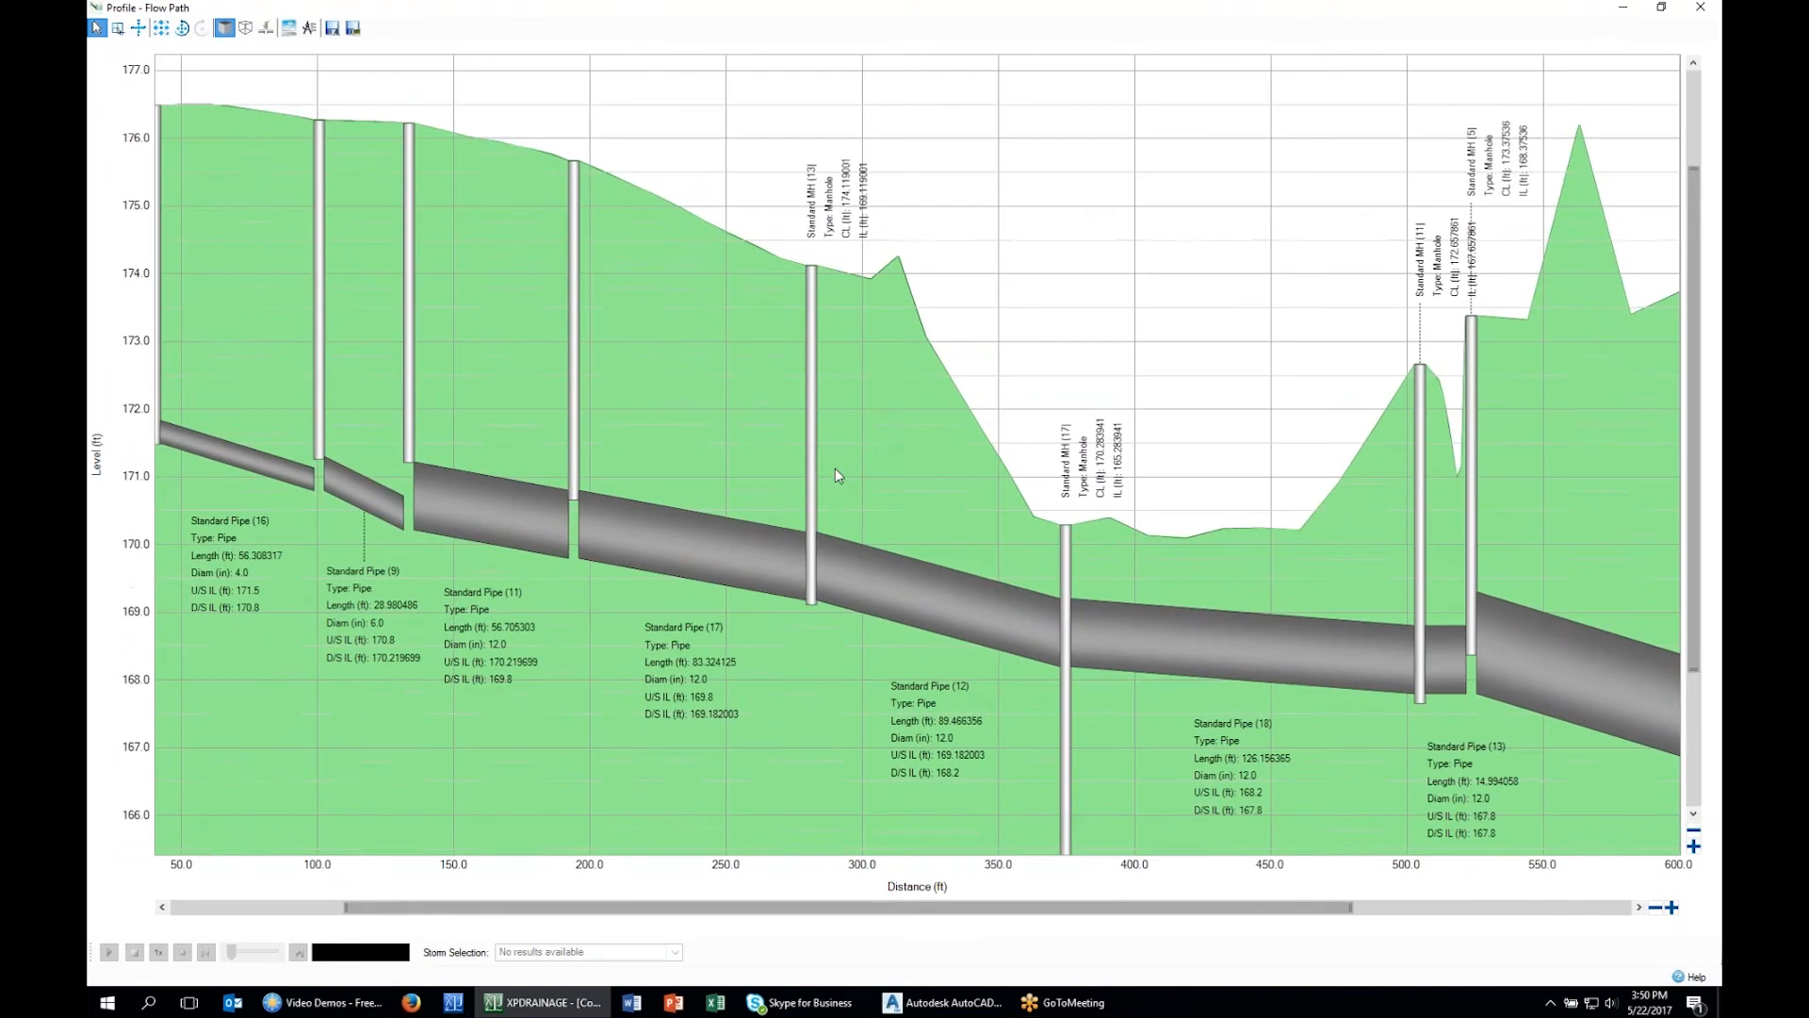
pyautogui.click(1662, 7)
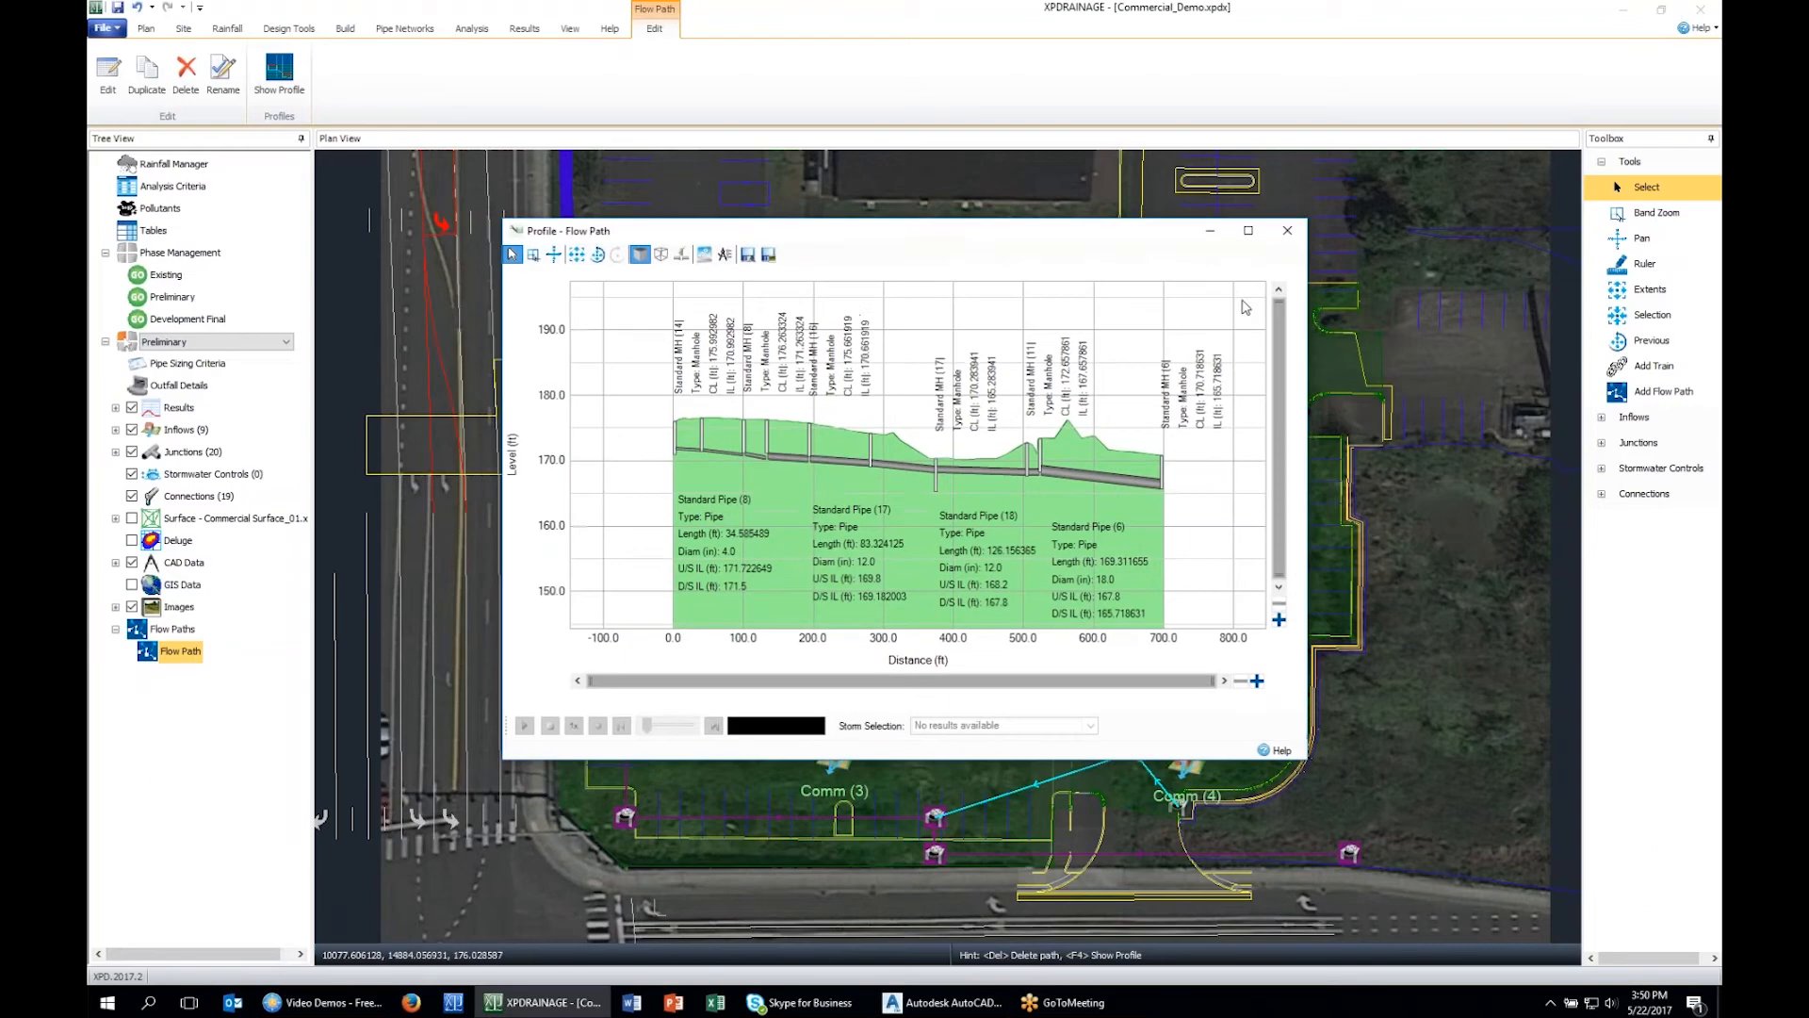
pyautogui.click(1287, 230)
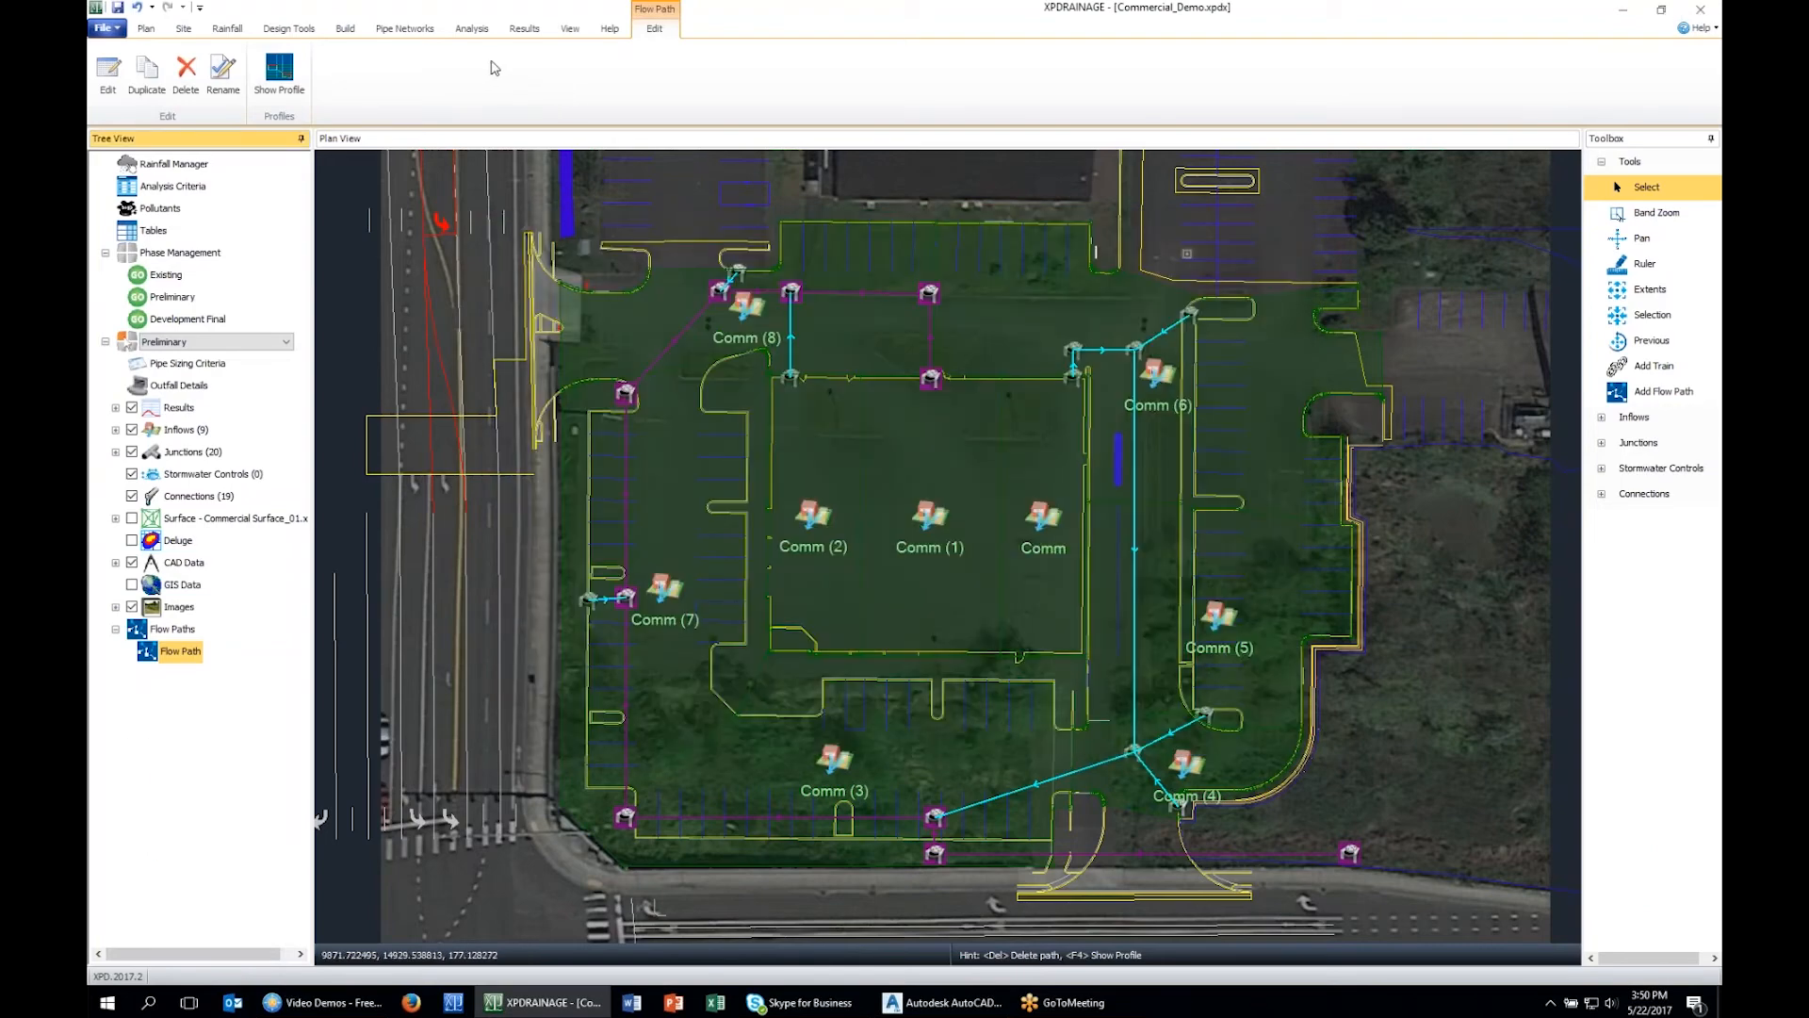
# Validate the model and apply the suggested solutions for manhole invert levels greater than the connected invert and lower than the lowest connected invert.
pyautogui.click(474, 32)
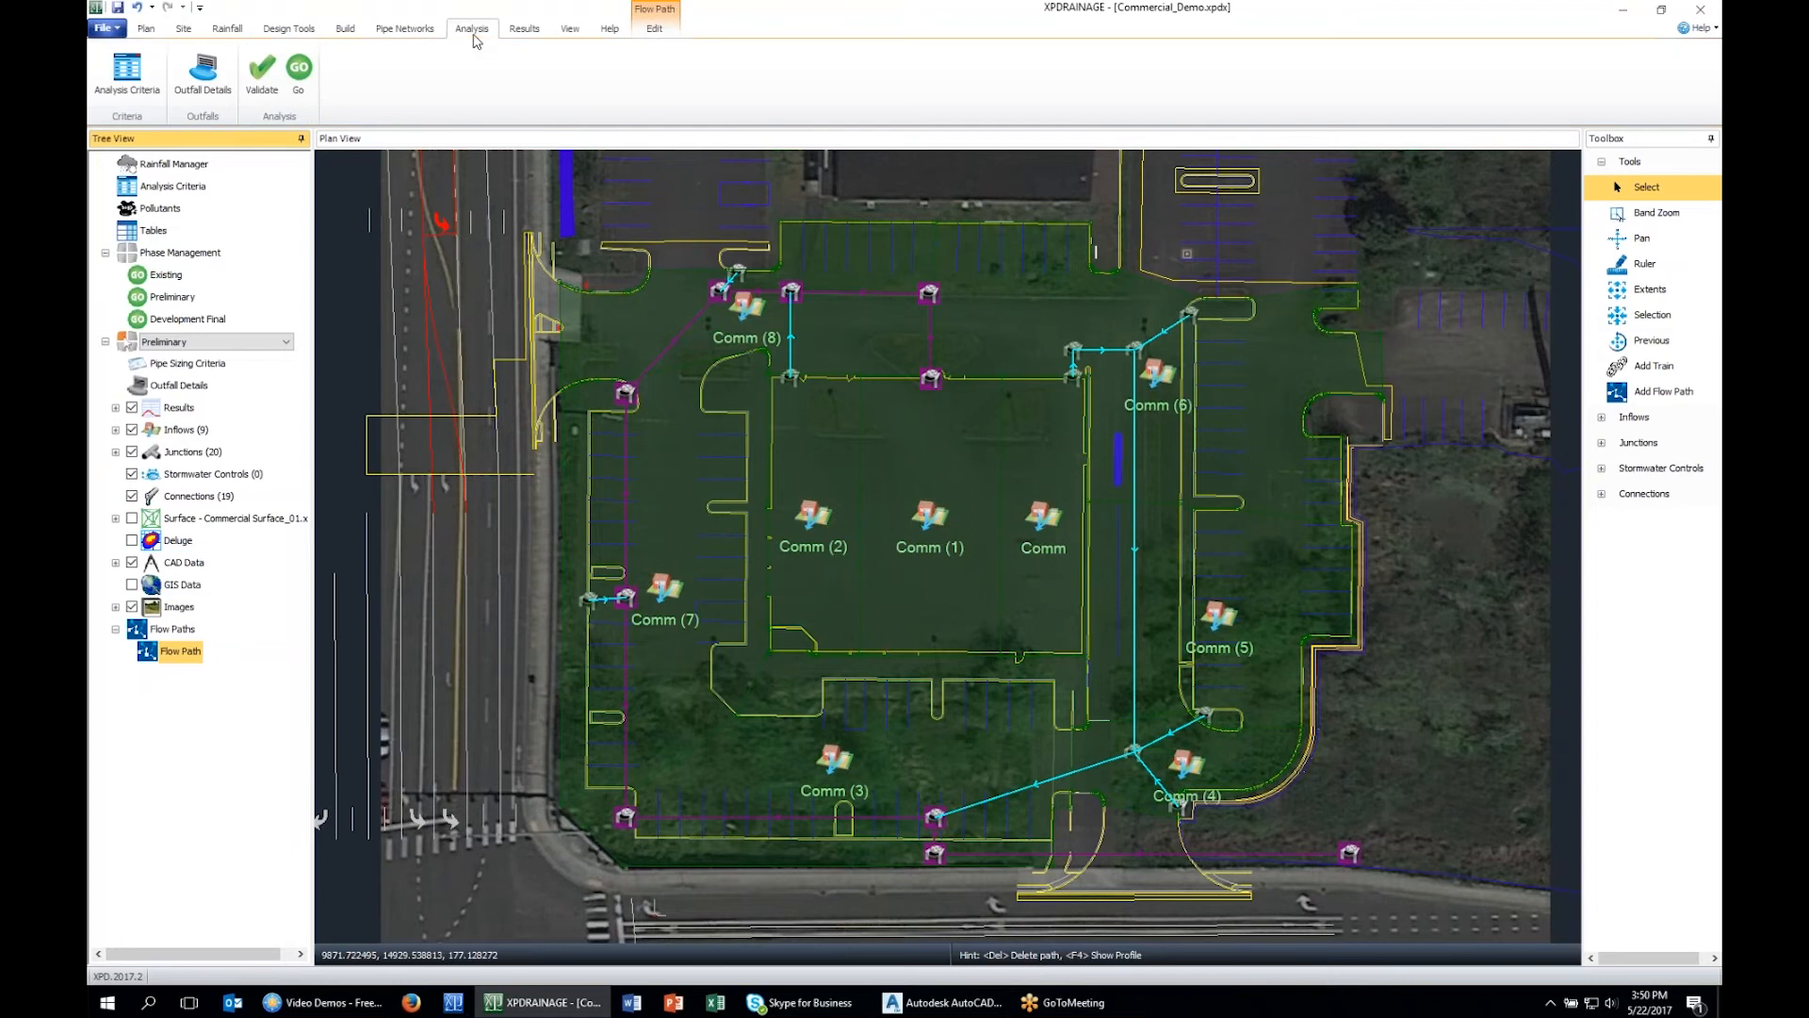
pyautogui.click(260, 78)
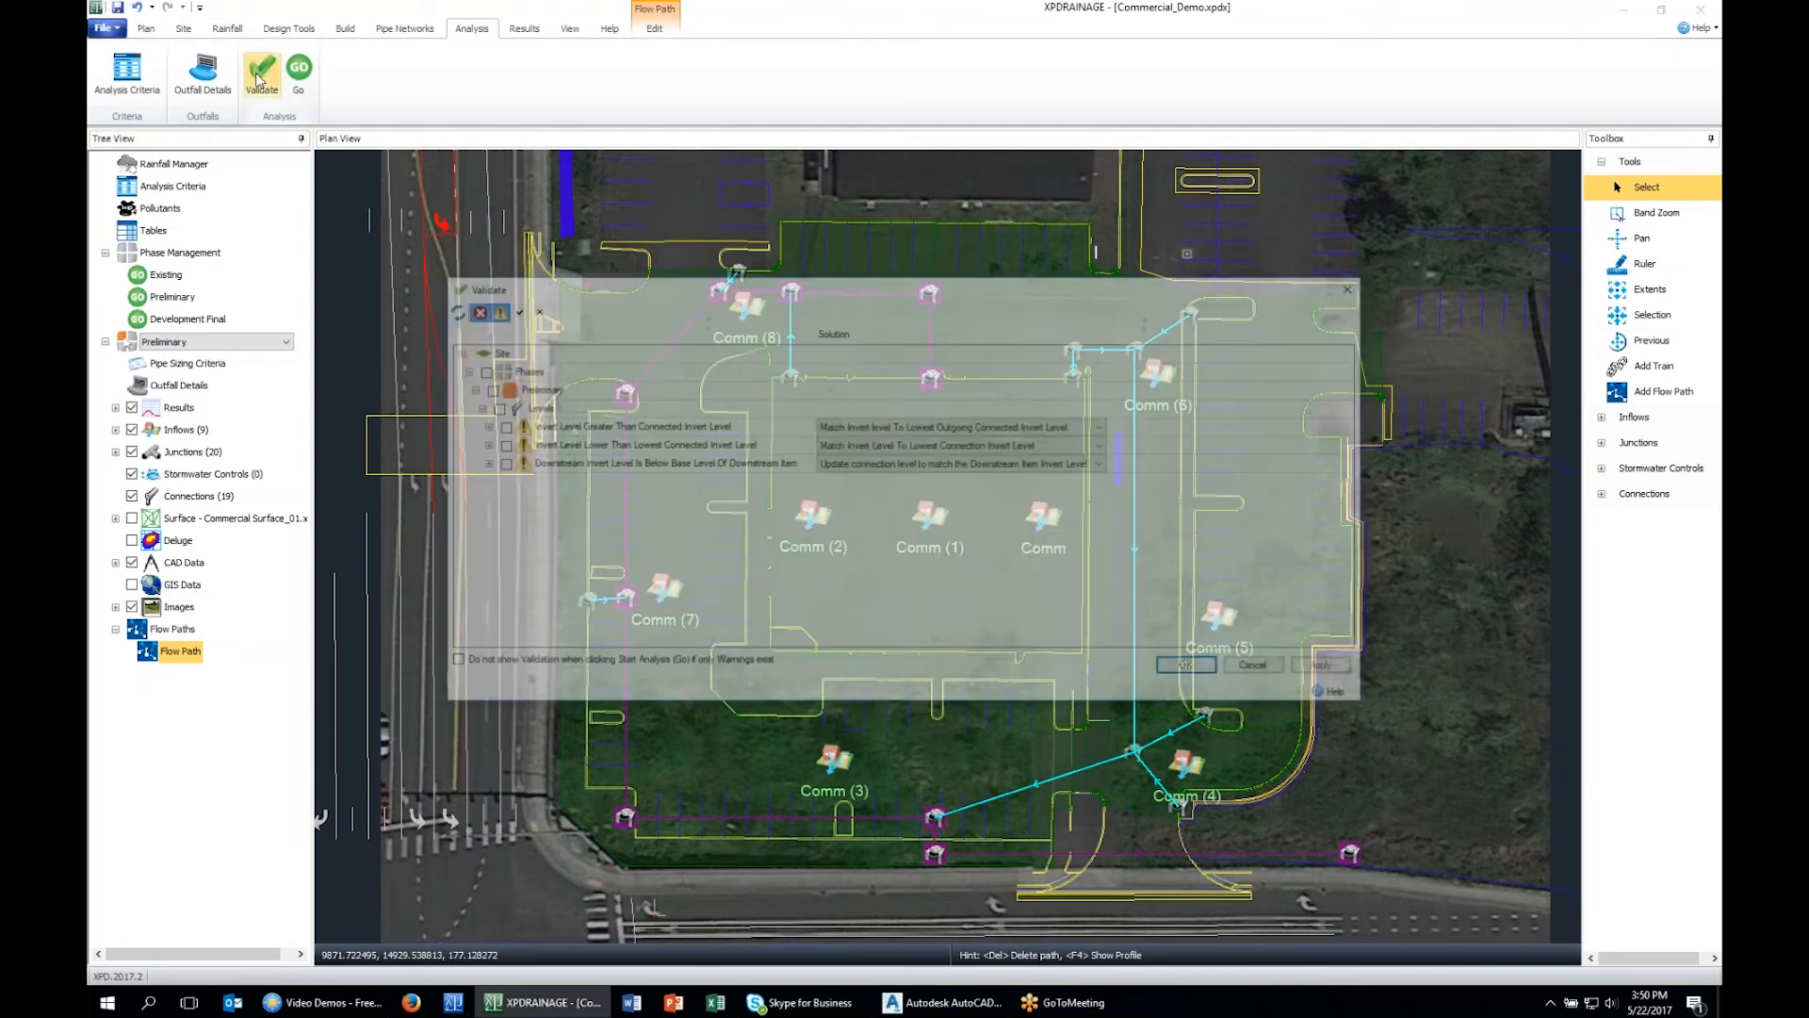
pyautogui.click(496, 427)
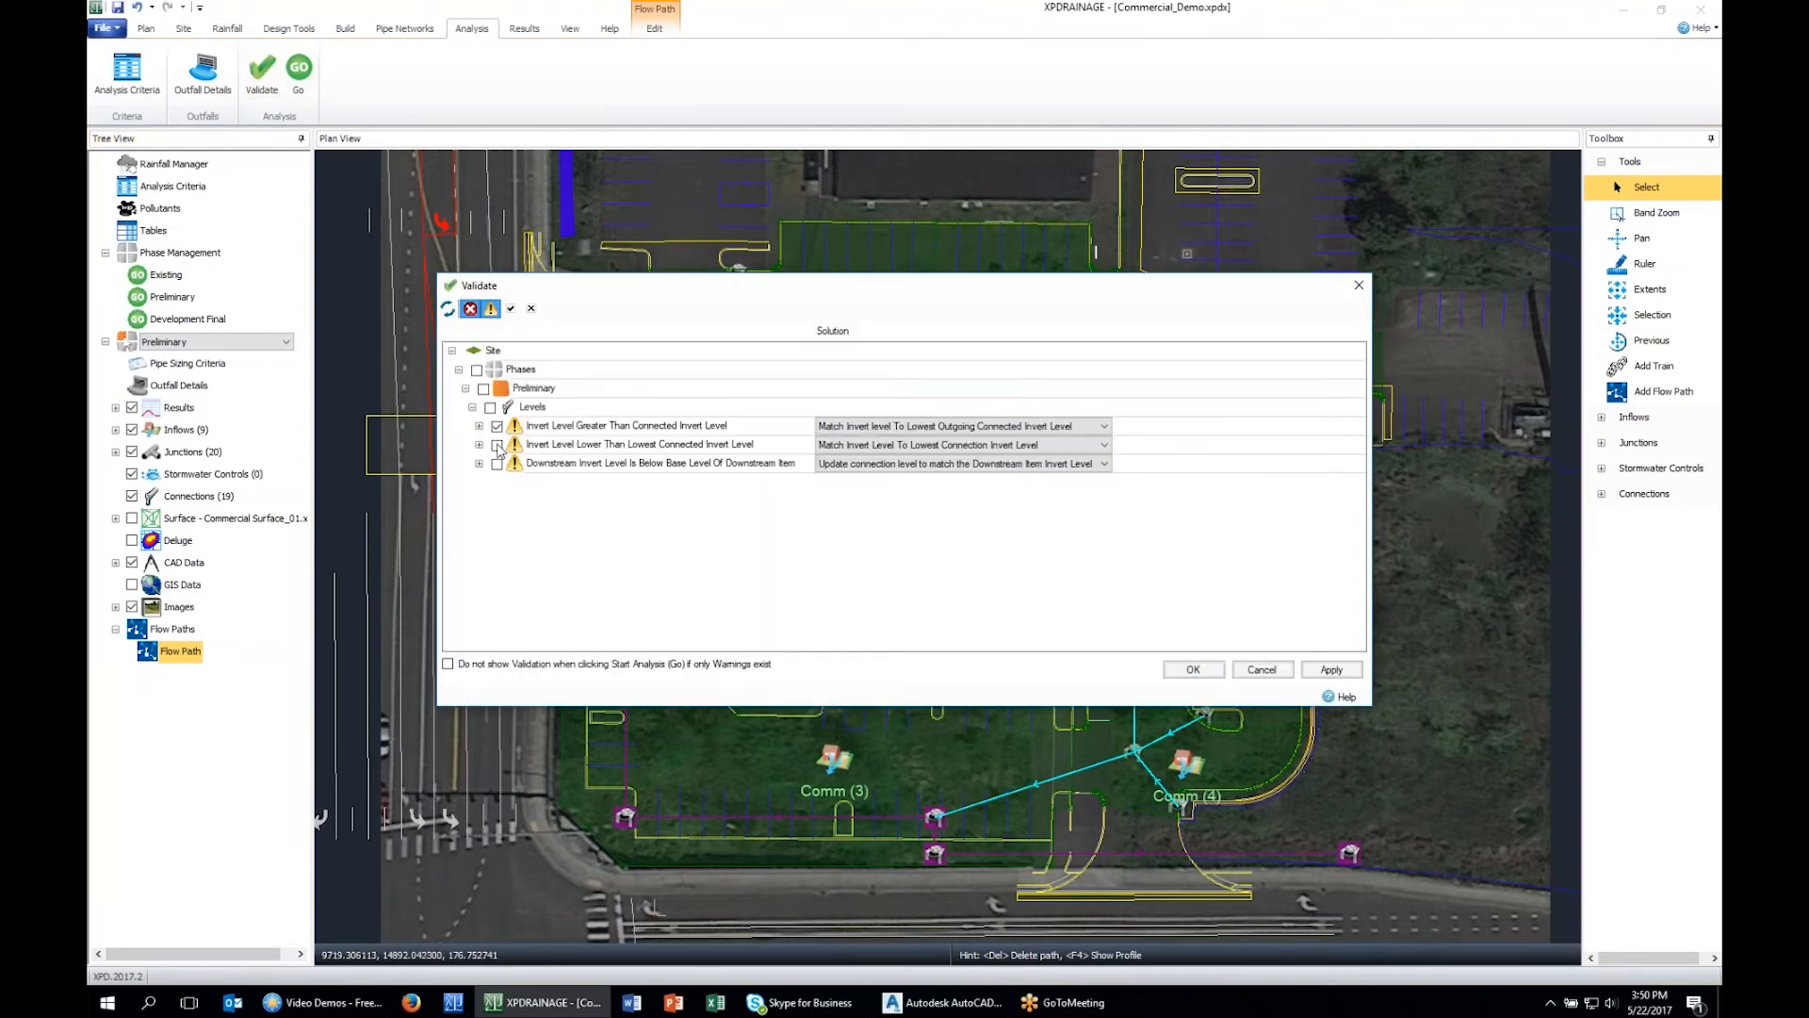
pyautogui.click(480, 426)
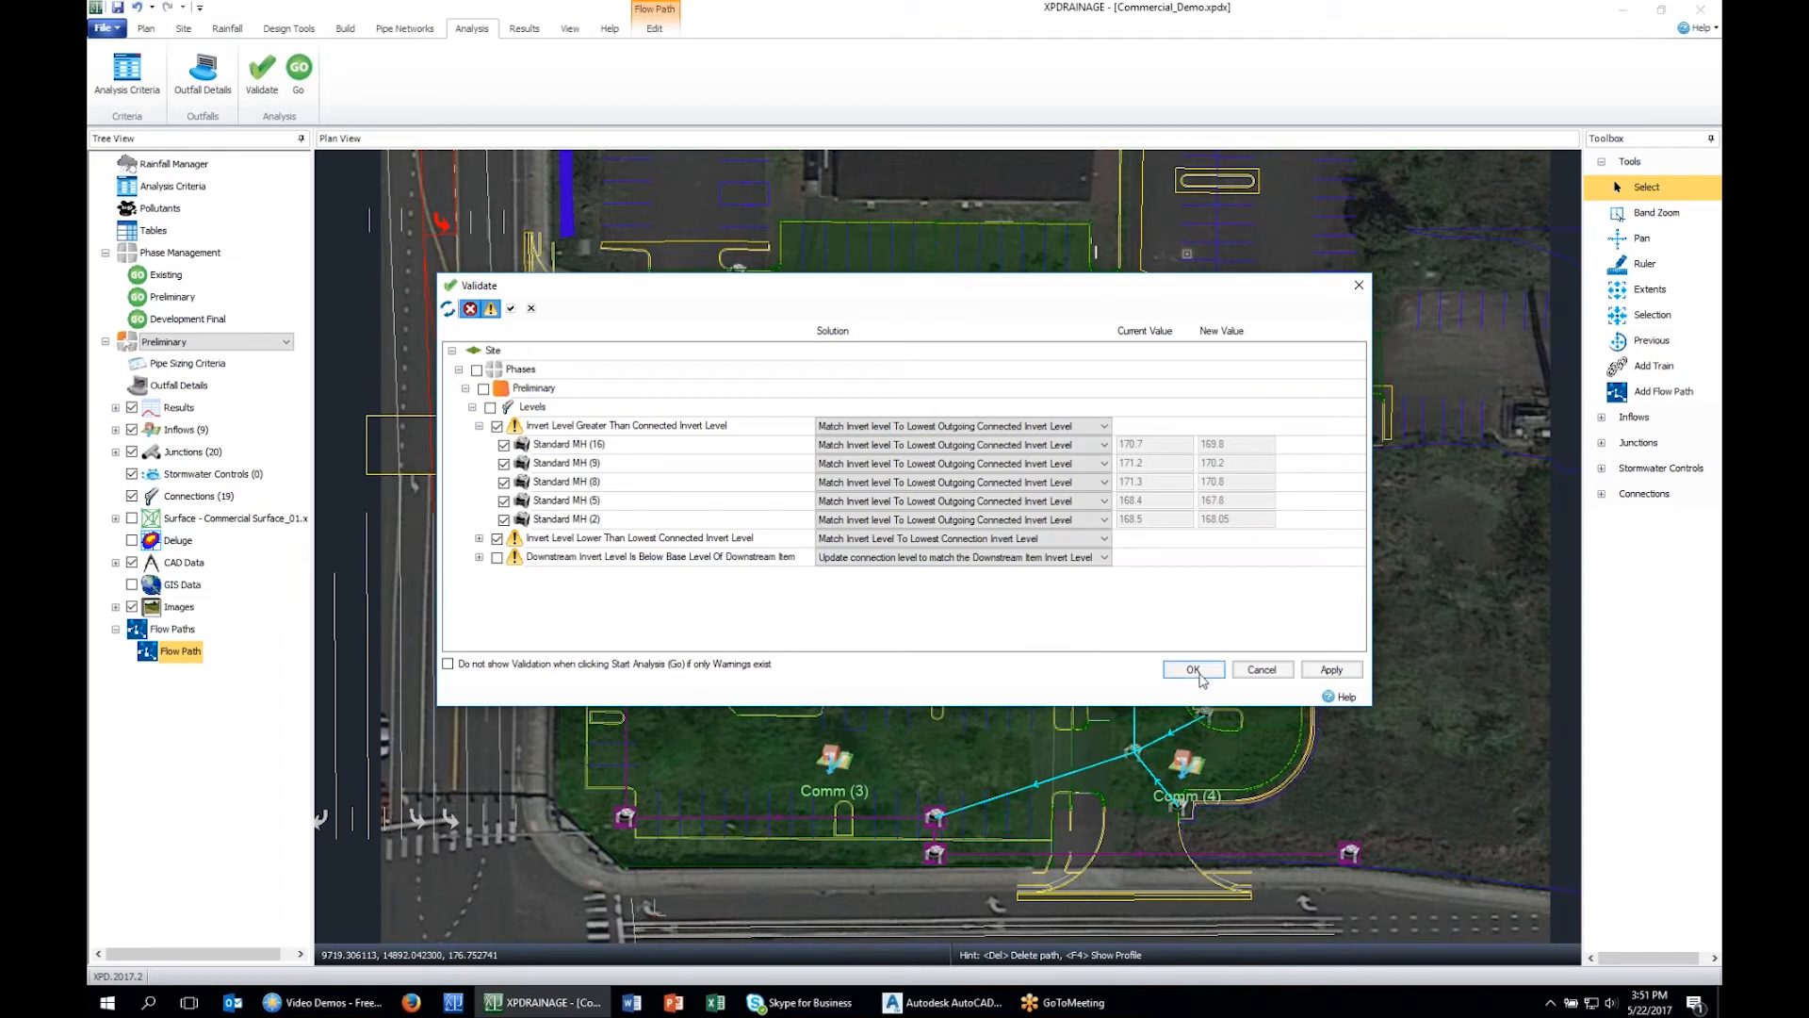
pyautogui.click(1341, 671)
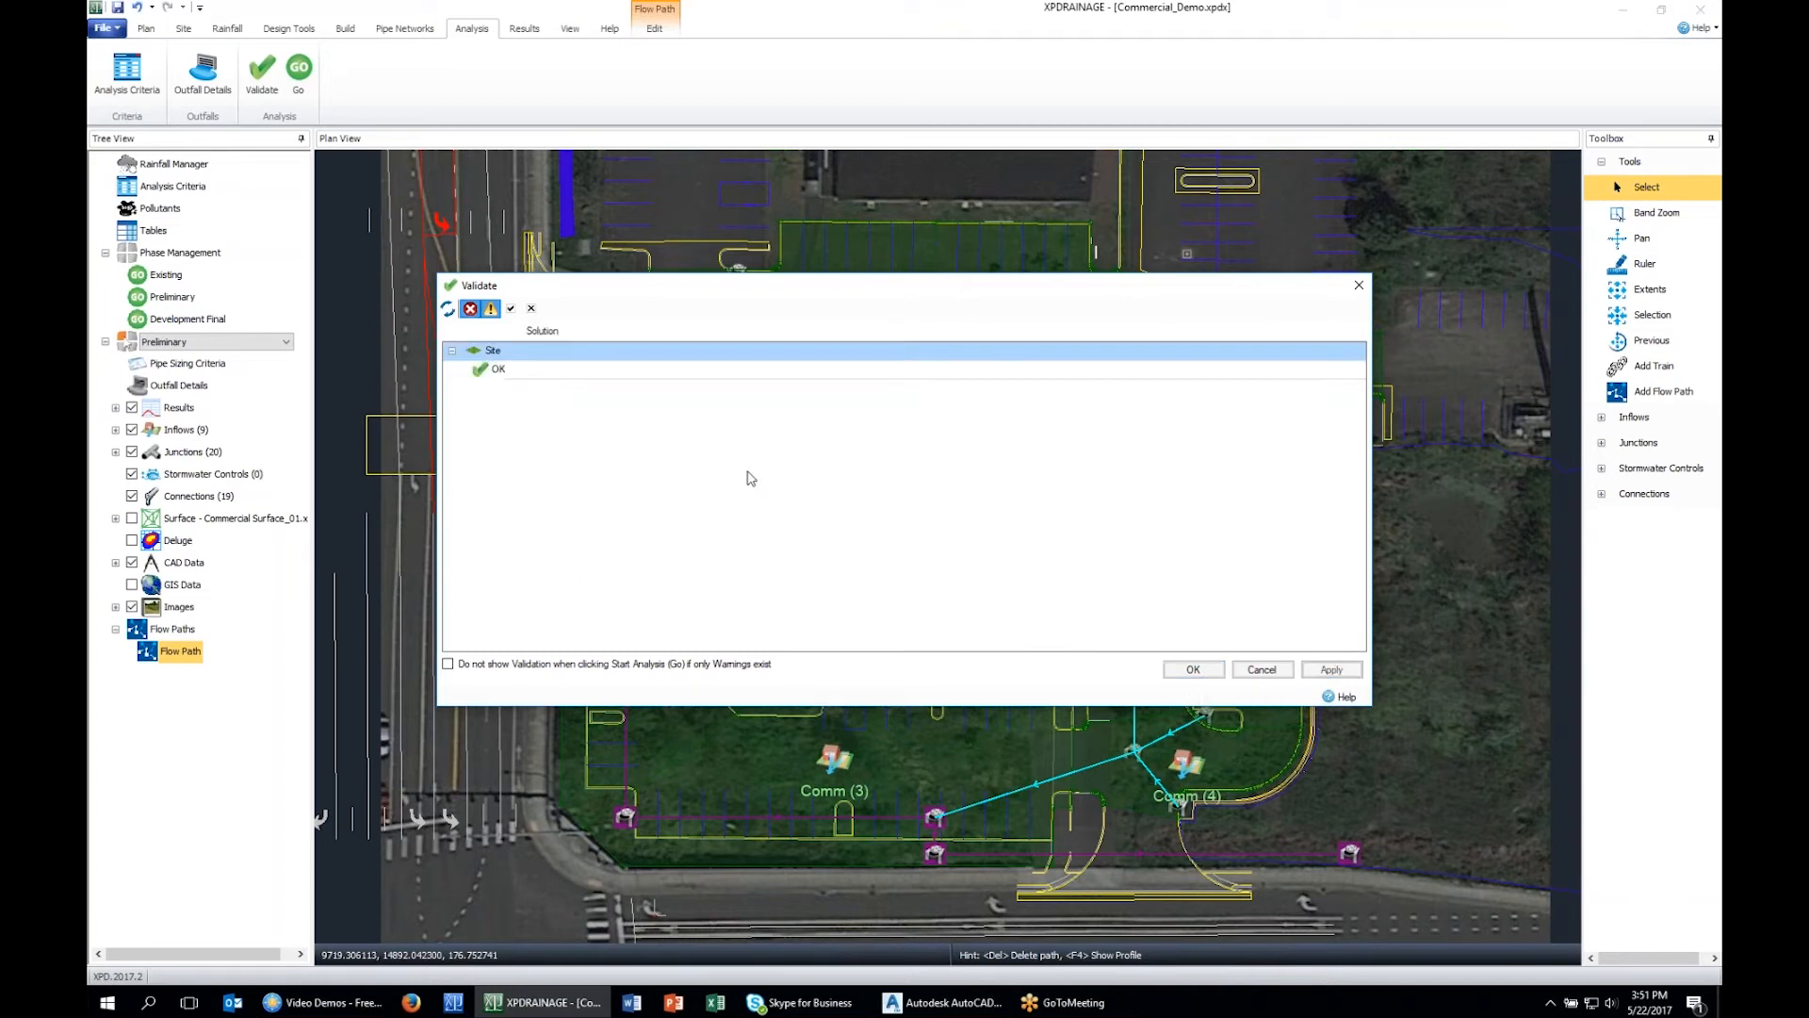
pyautogui.click(1193, 670)
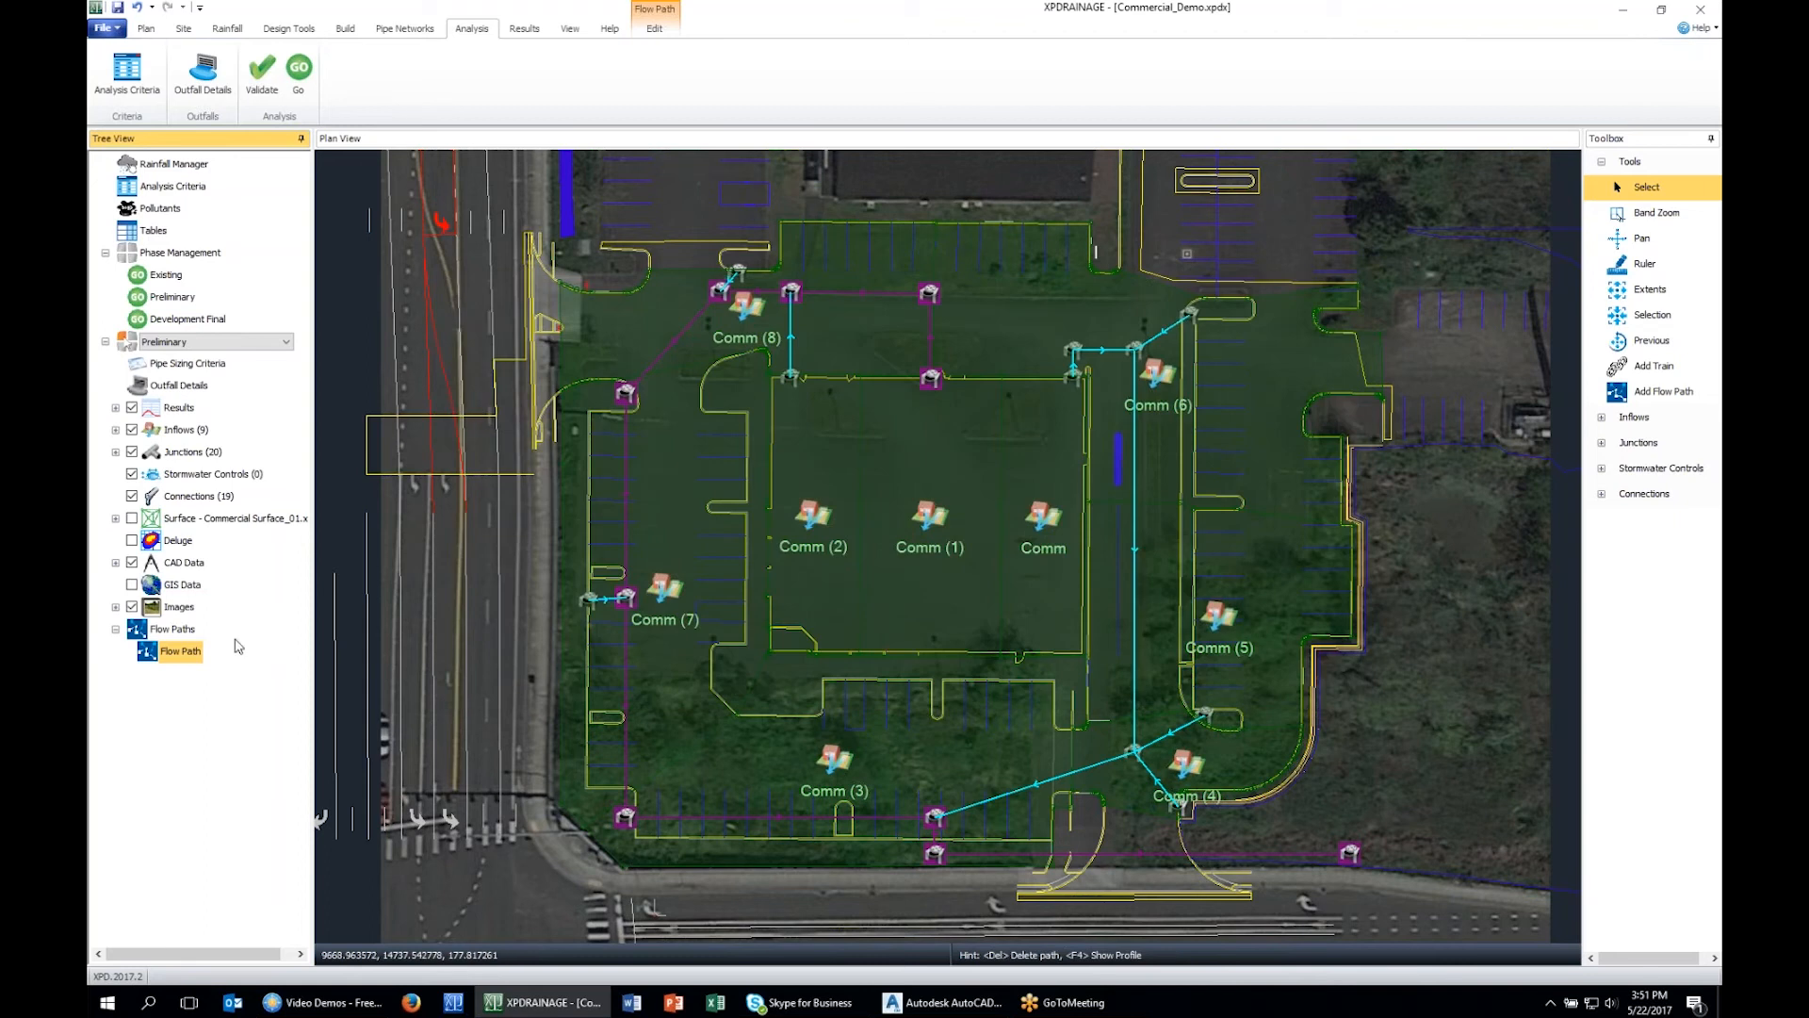
# Show the flow path's profile again, examine how the pipes meet the manhole bases along it, and close the profile.
pyautogui.rightClick(193, 653)
pyautogui.click(238, 763)
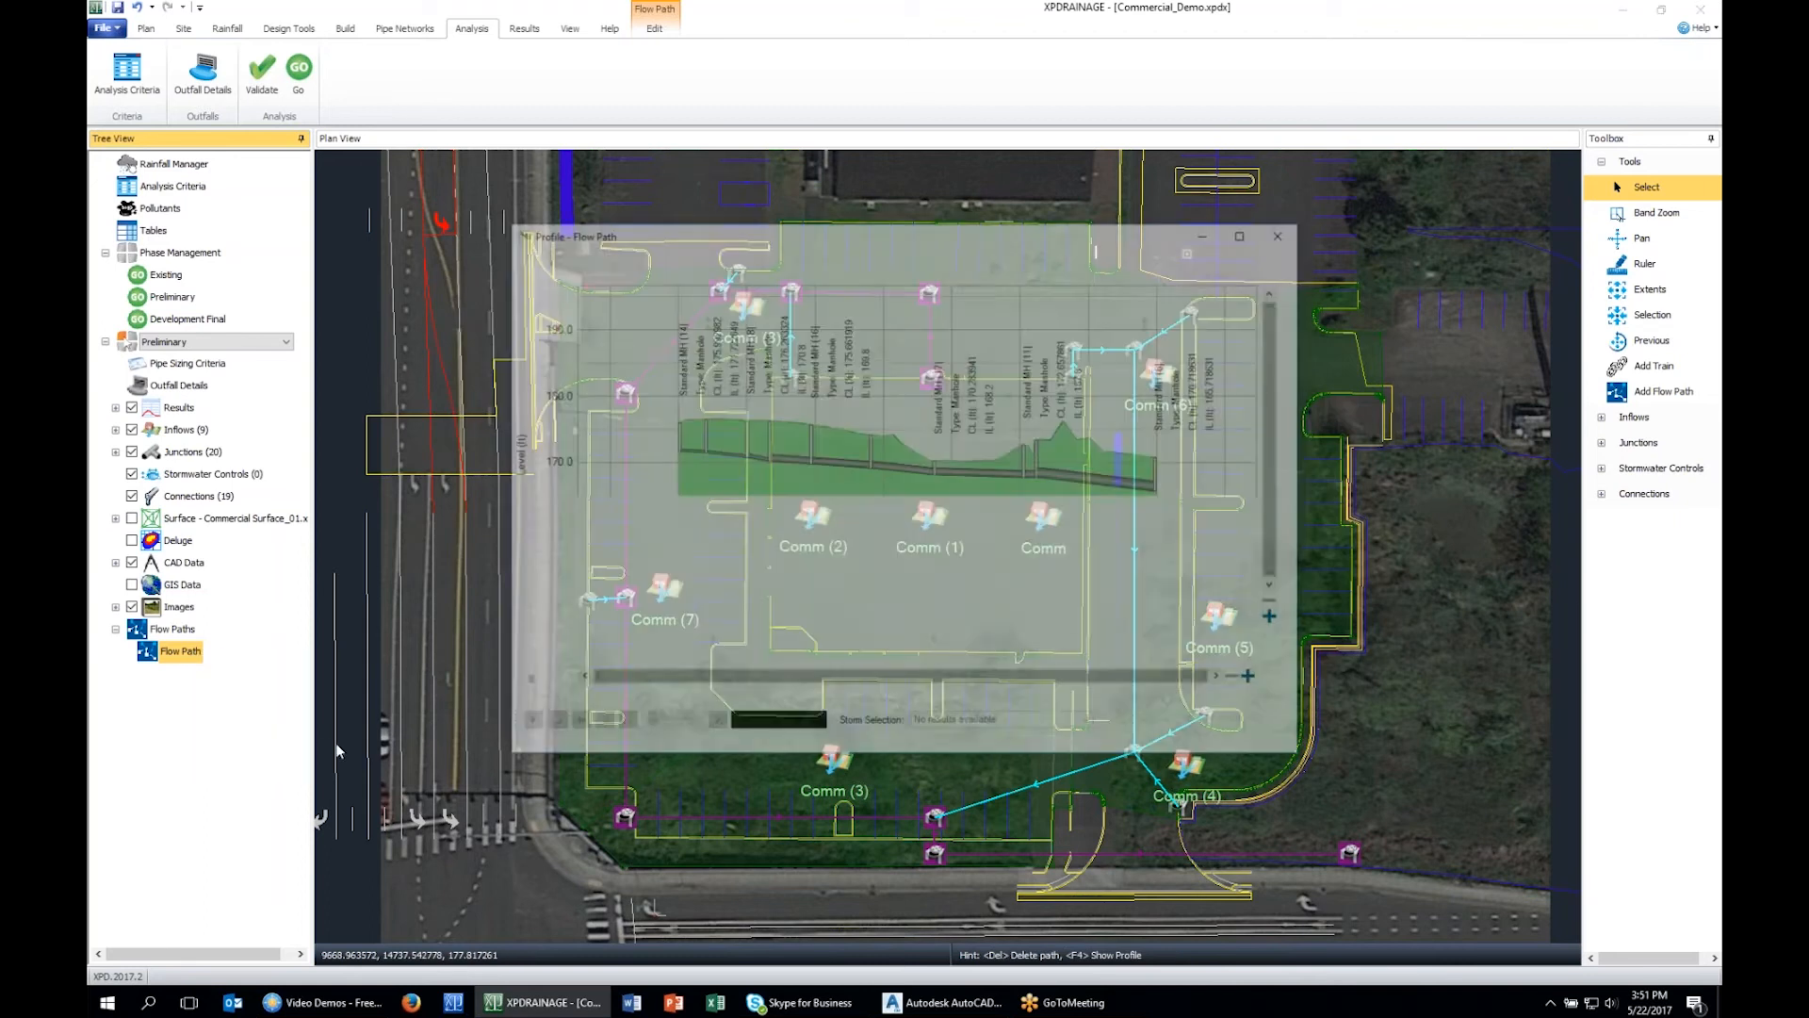
pyautogui.moveTo(882, 232); pyautogui.dragTo(674, 78)
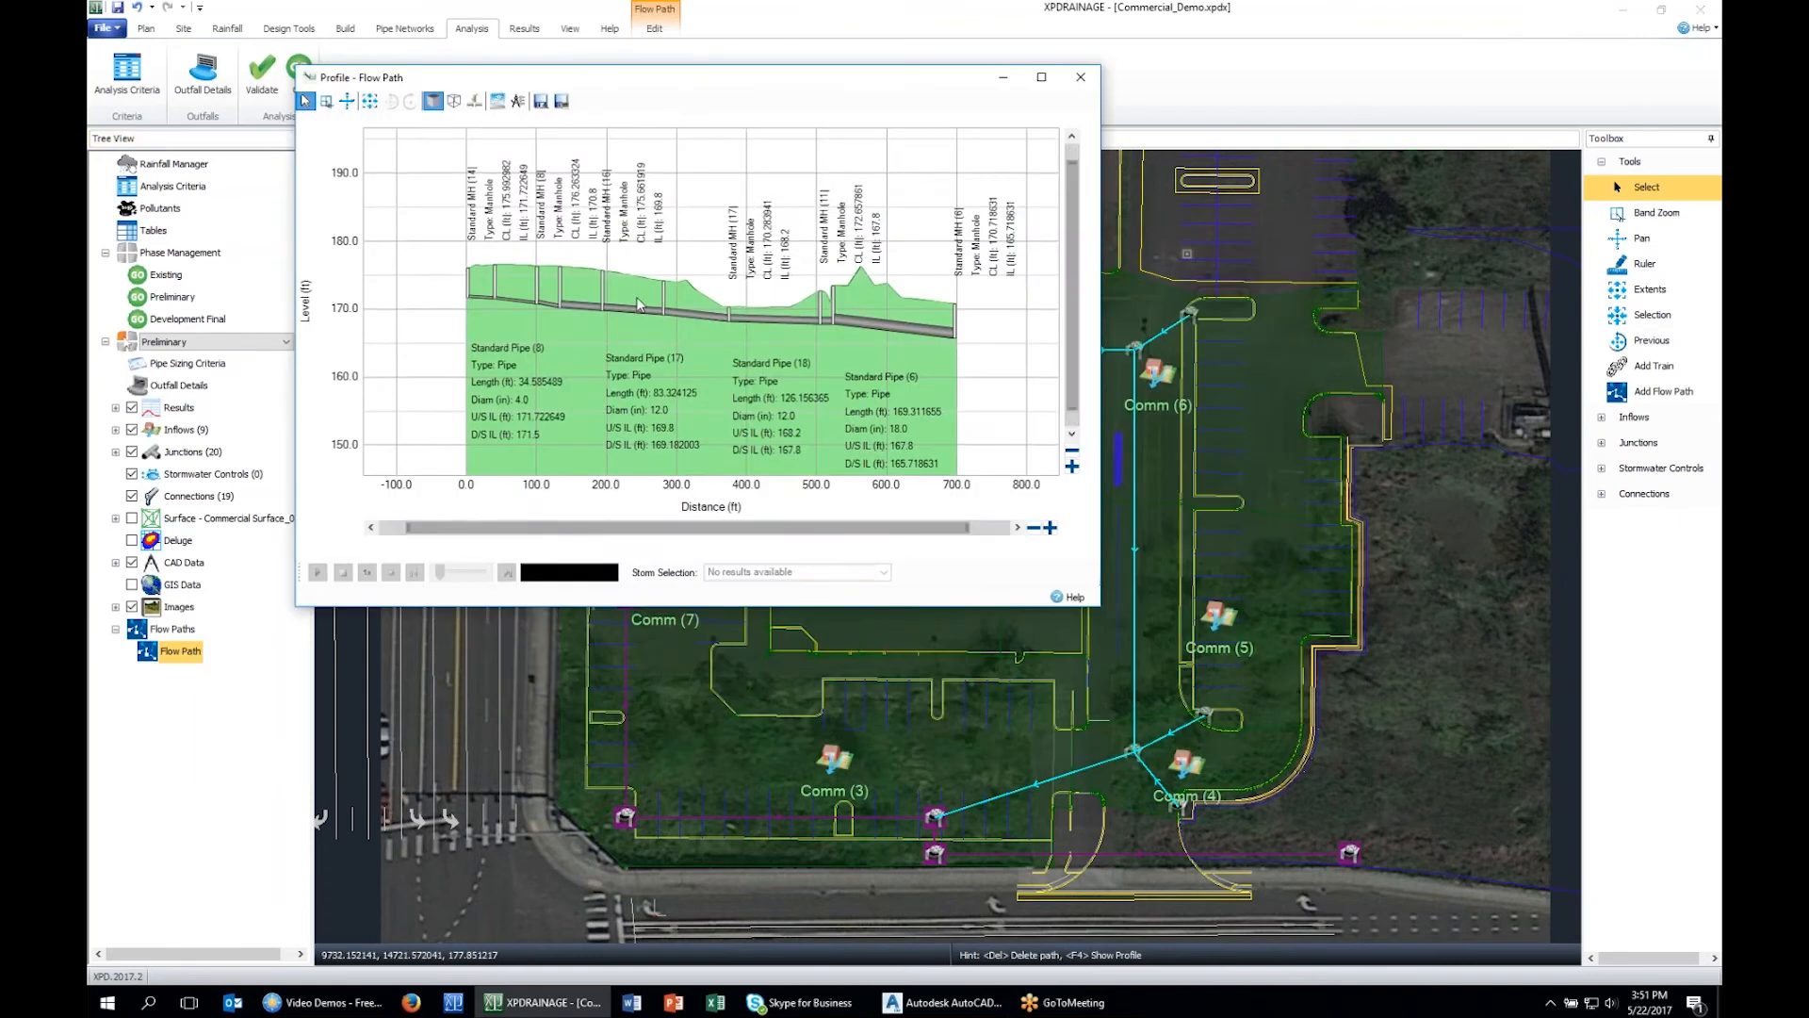
pyautogui.scroll(2, 645, 305)
pyautogui.scroll(-3, 670, 323)
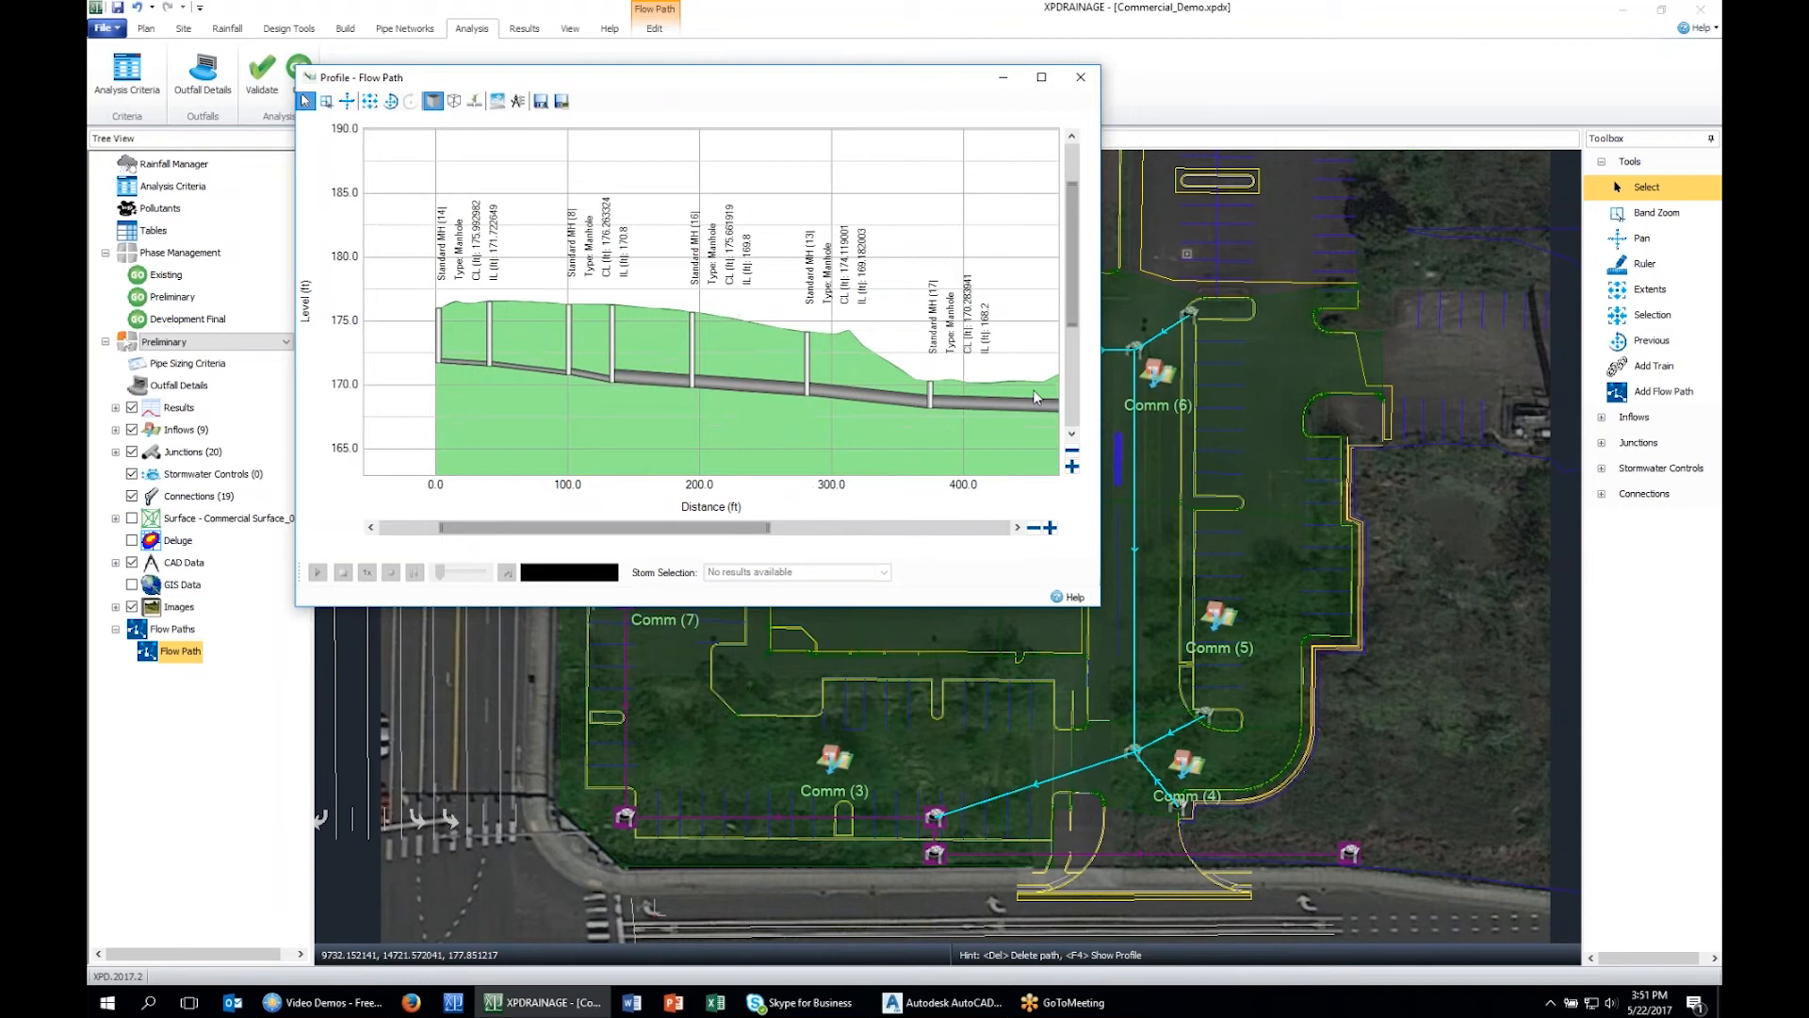
pyautogui.scroll(3, 700, 357)
pyautogui.click(1081, 77)
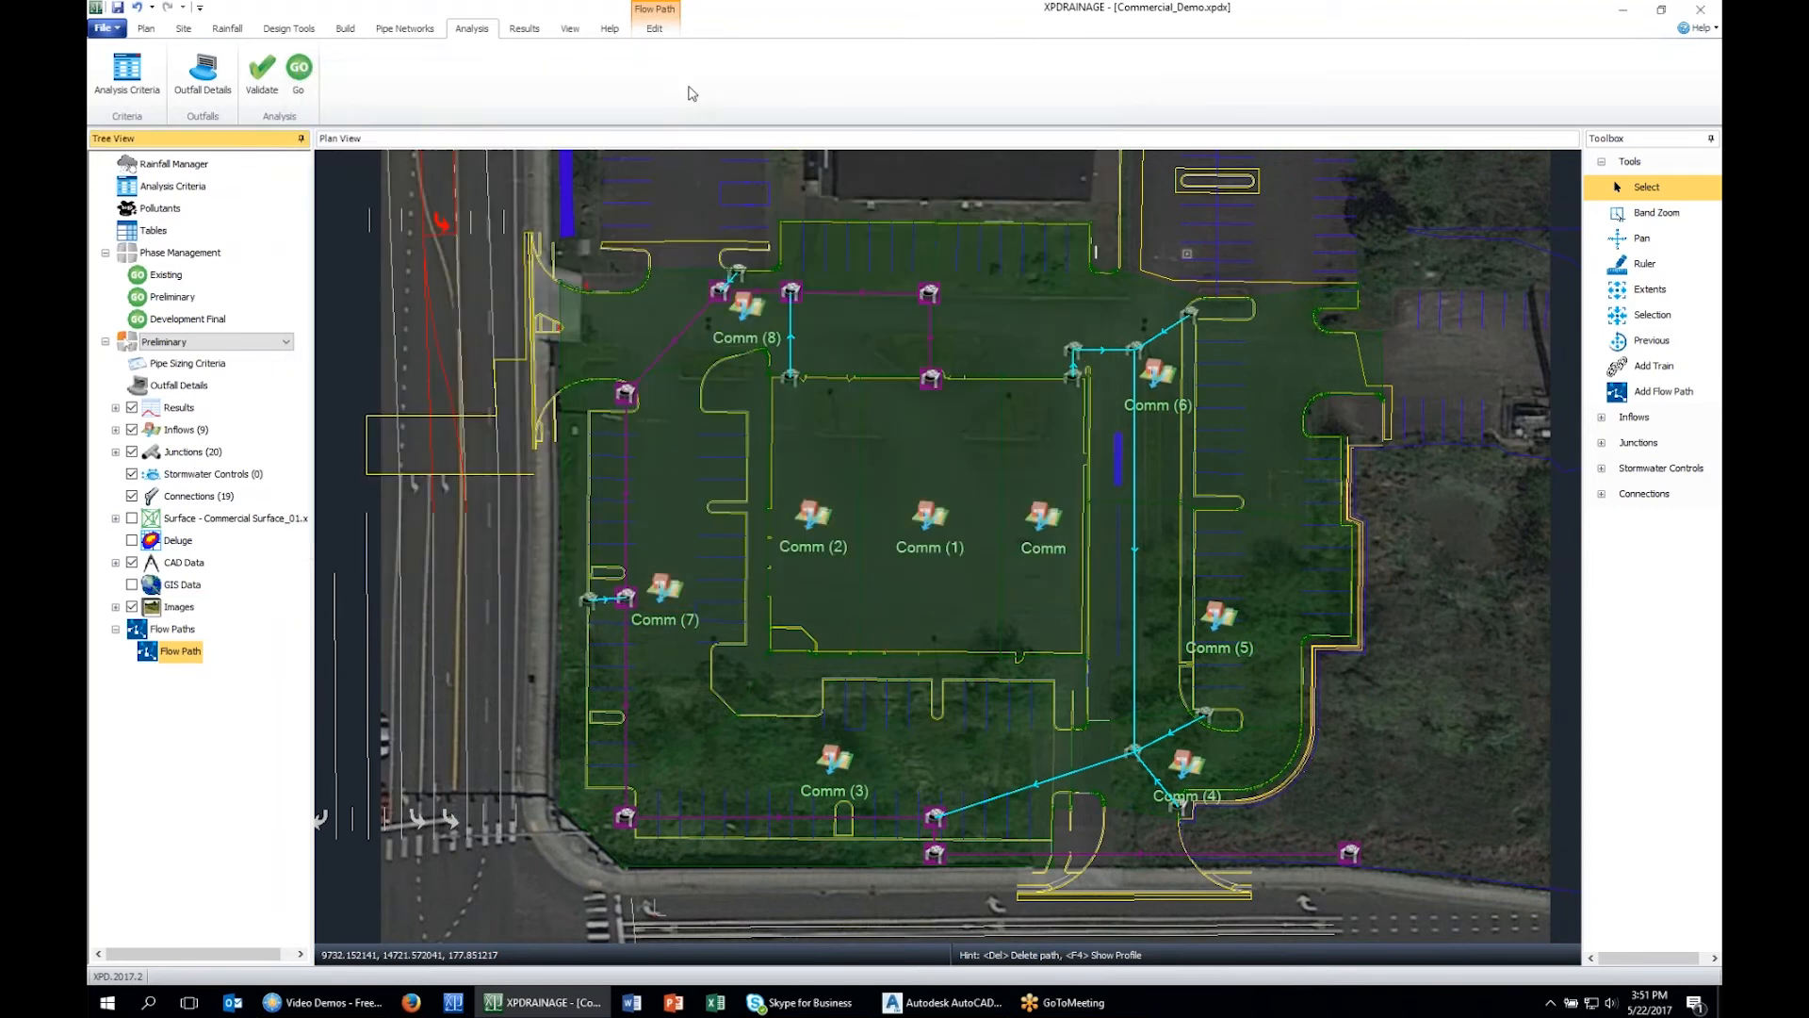
# Switch the active phase to Development Final in the plan view.
pyautogui.click(286, 342)
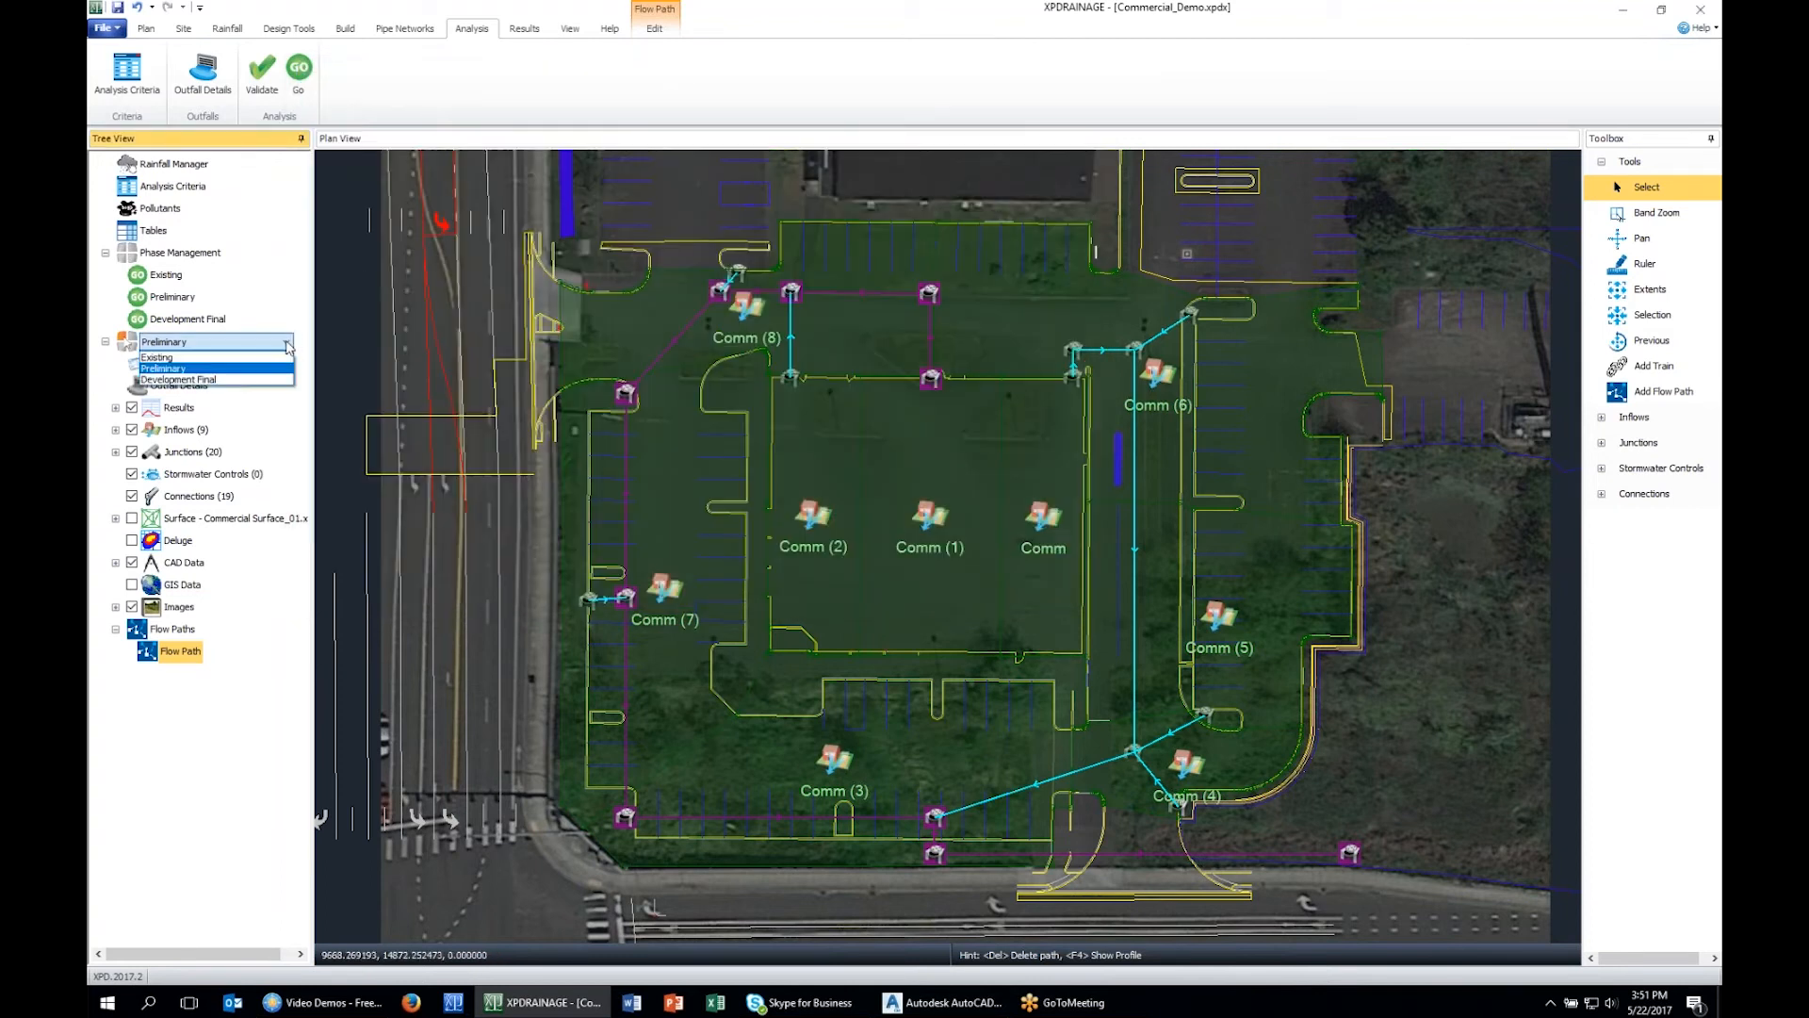
pyautogui.click(270, 379)
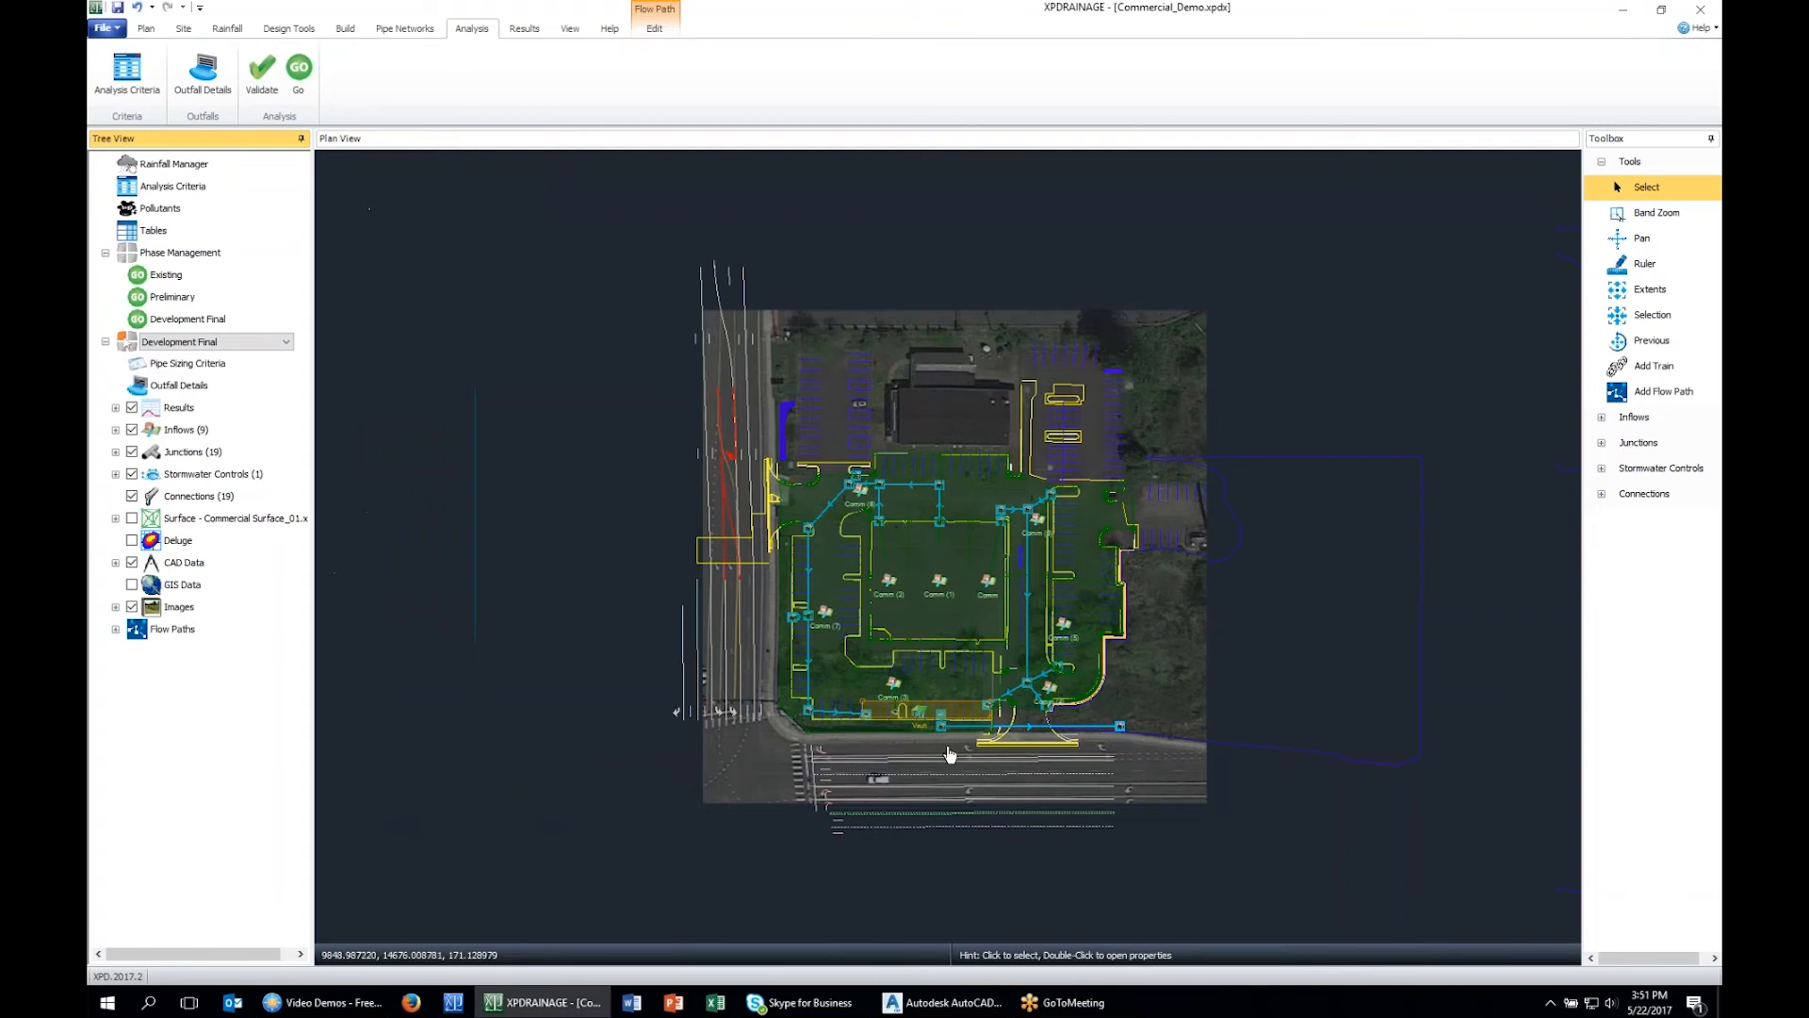
pyautogui.scroll(3, 966, 717)
pyautogui.scroll(1, 971, 719)
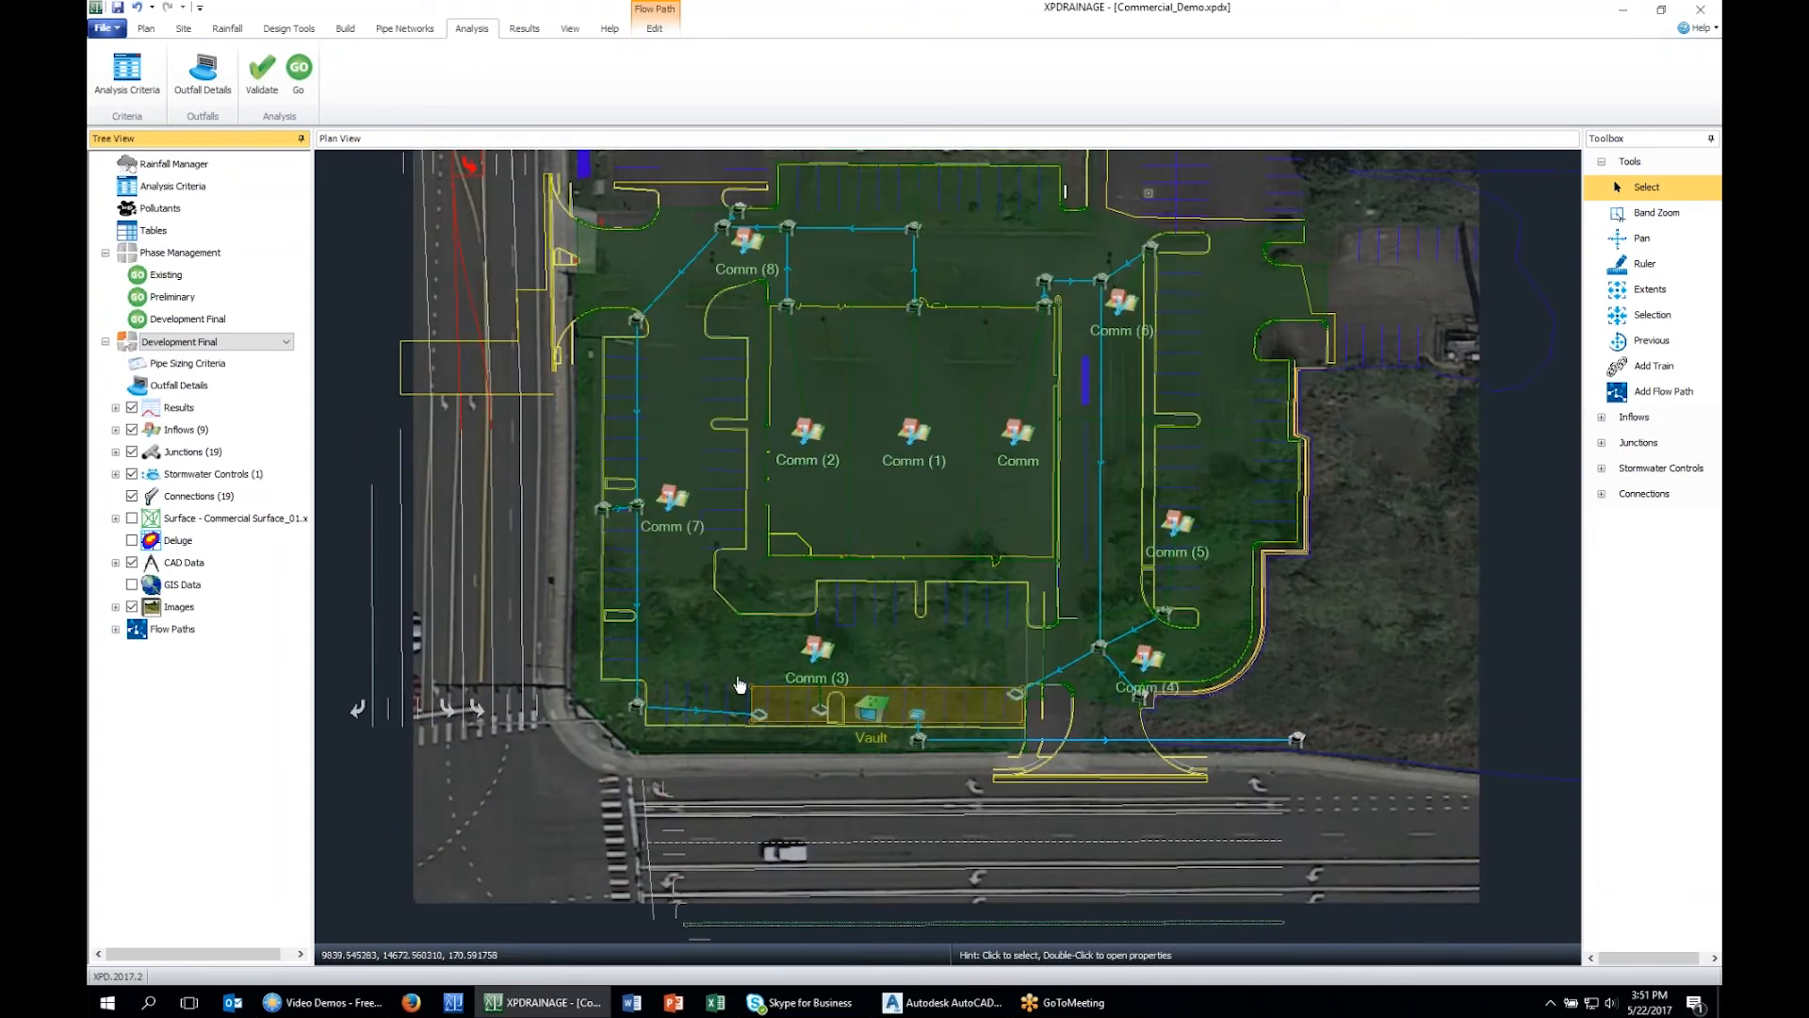
# Review the vault's dimensions and its tank illustration in the stormwater control properties, and close them.
pyautogui.click(973, 715)
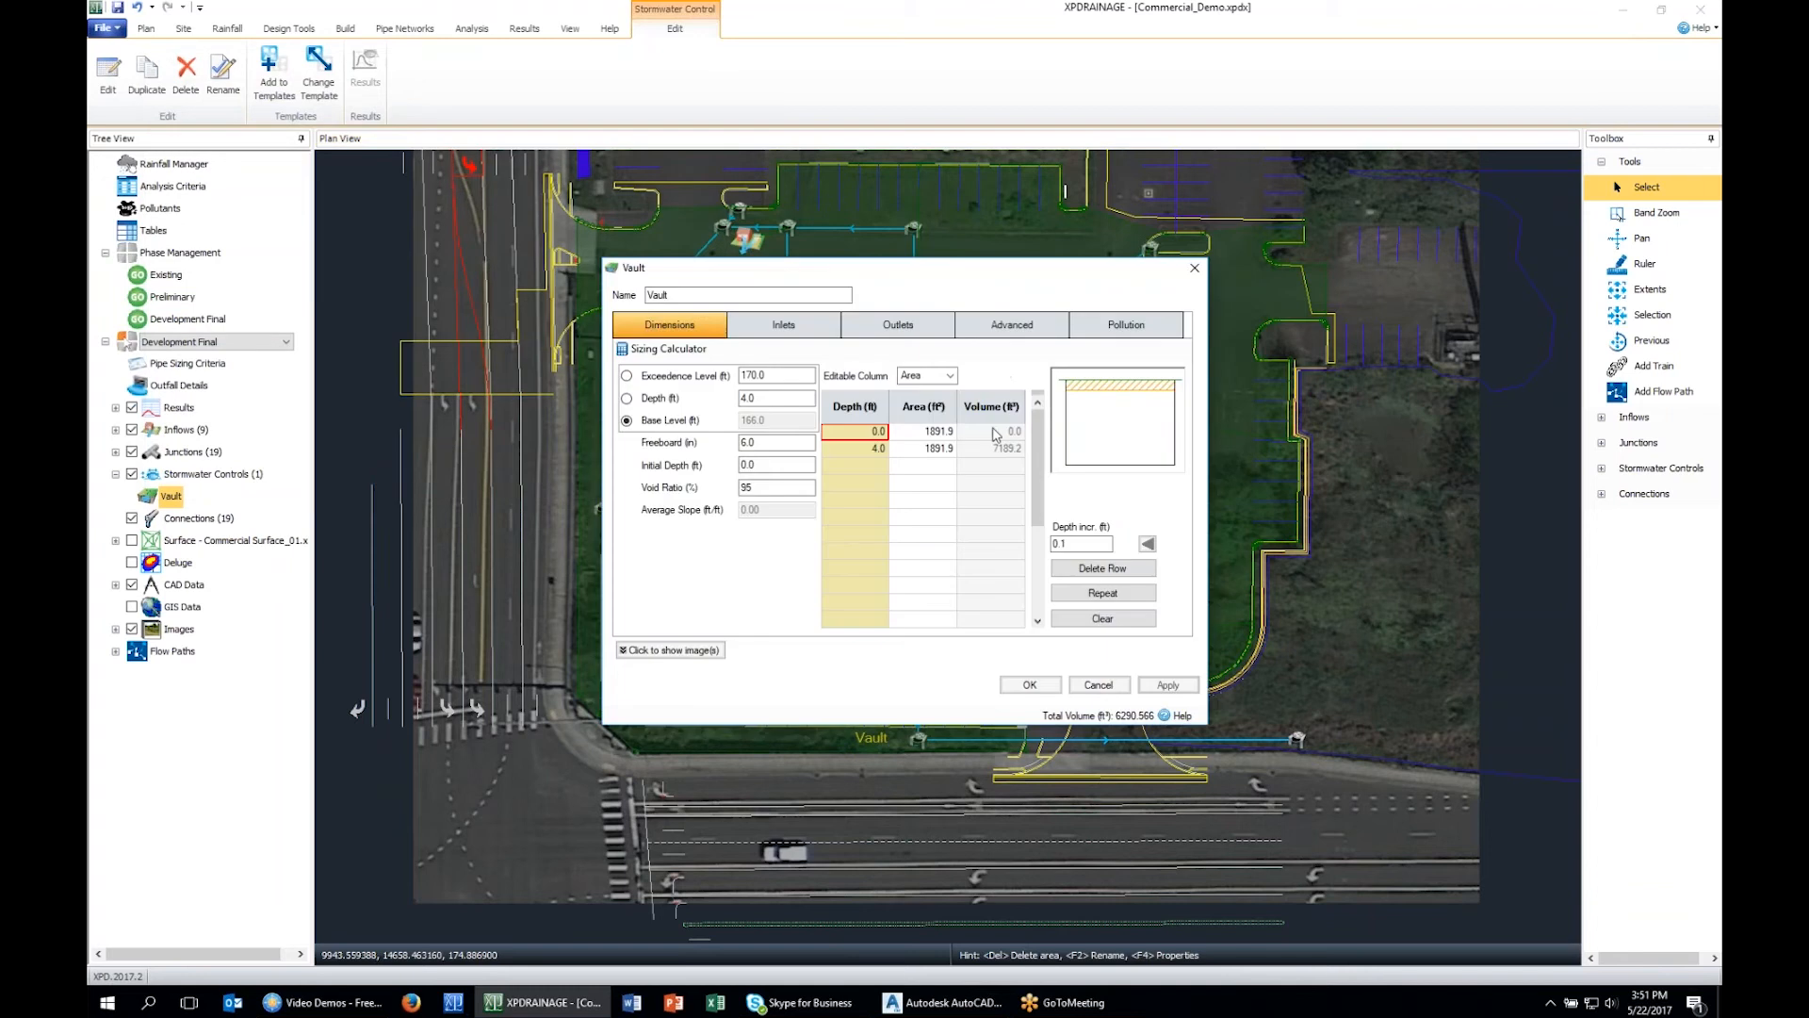
pyautogui.moveTo(1005, 276); pyautogui.dragTo(1263, 162)
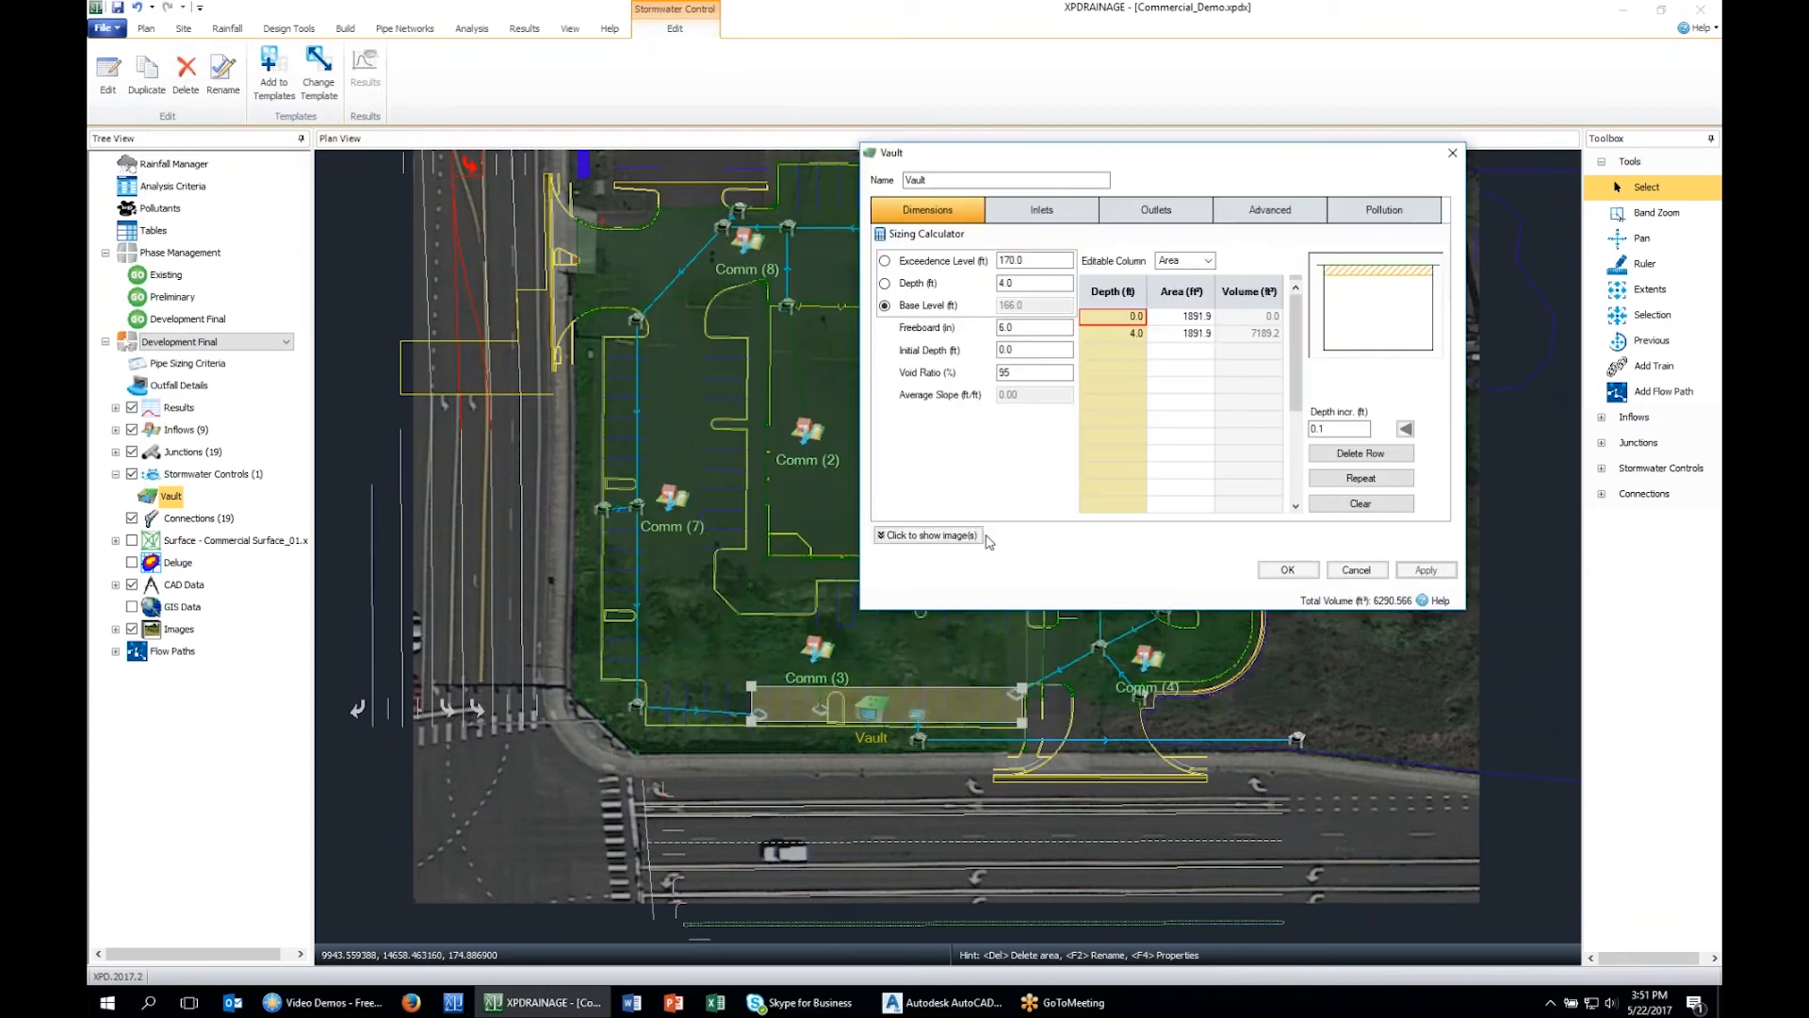
pyautogui.click(927, 535)
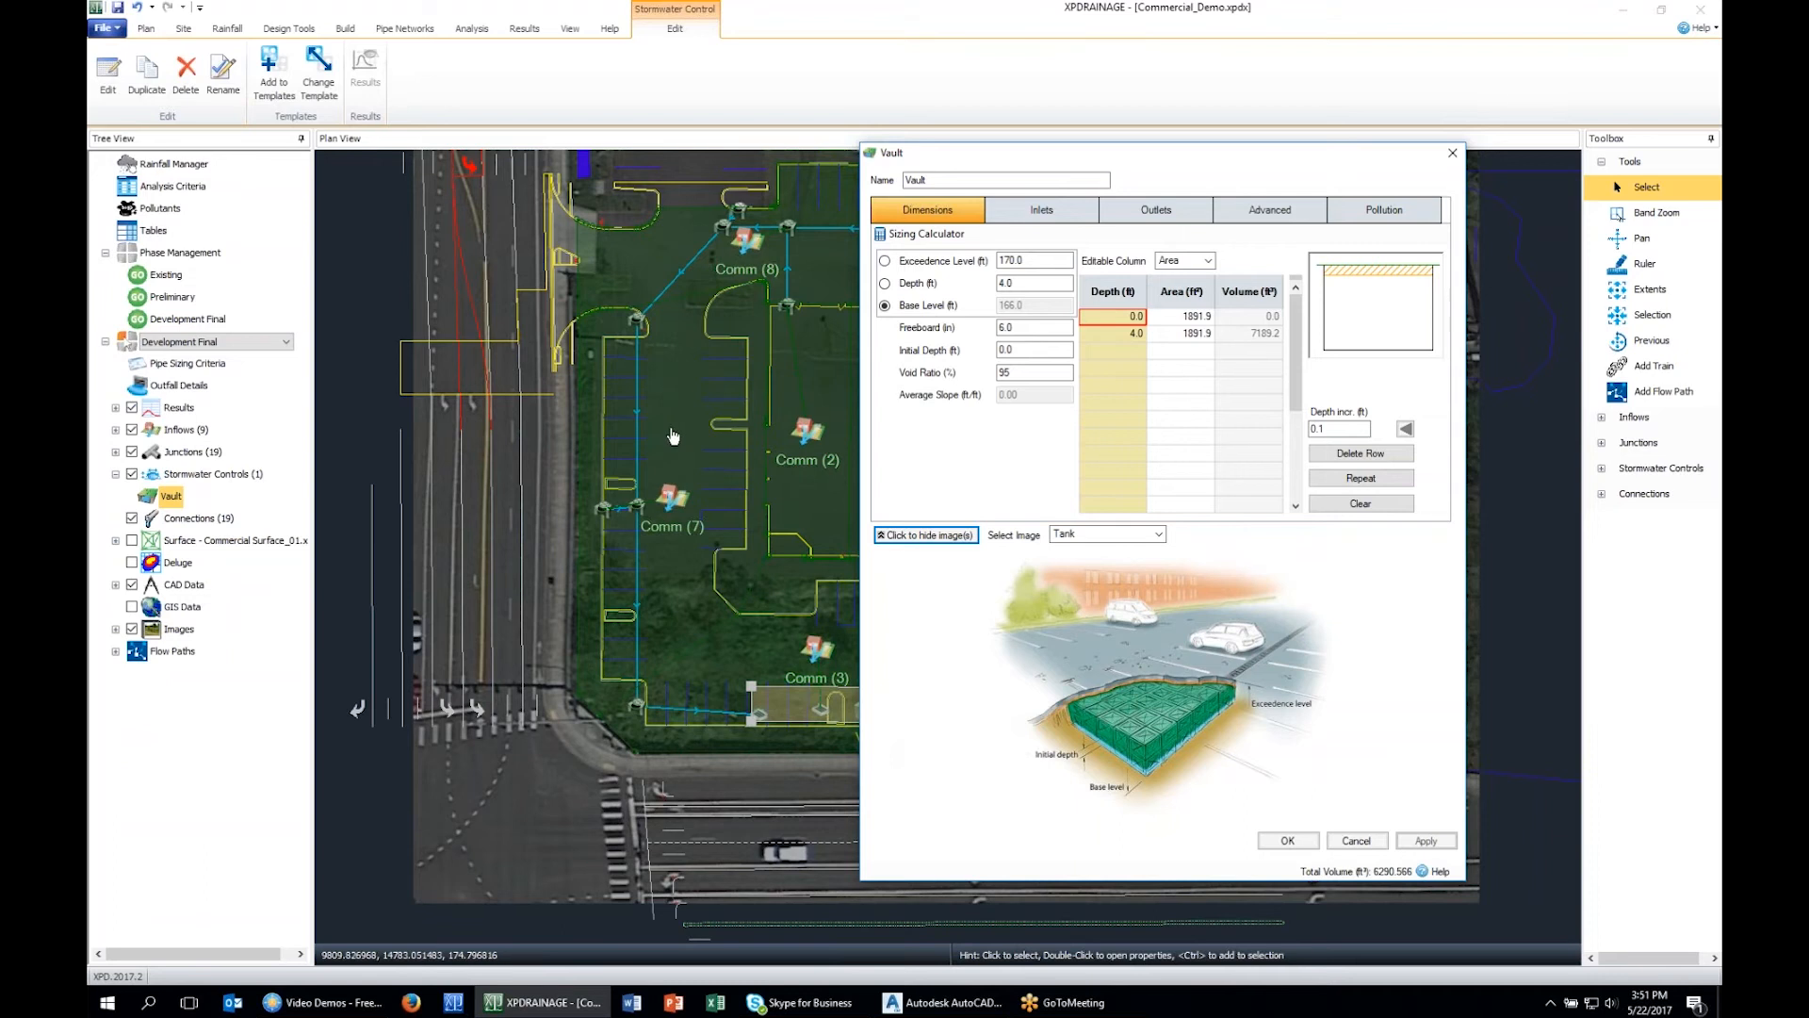
pyautogui.click(1313, 847)
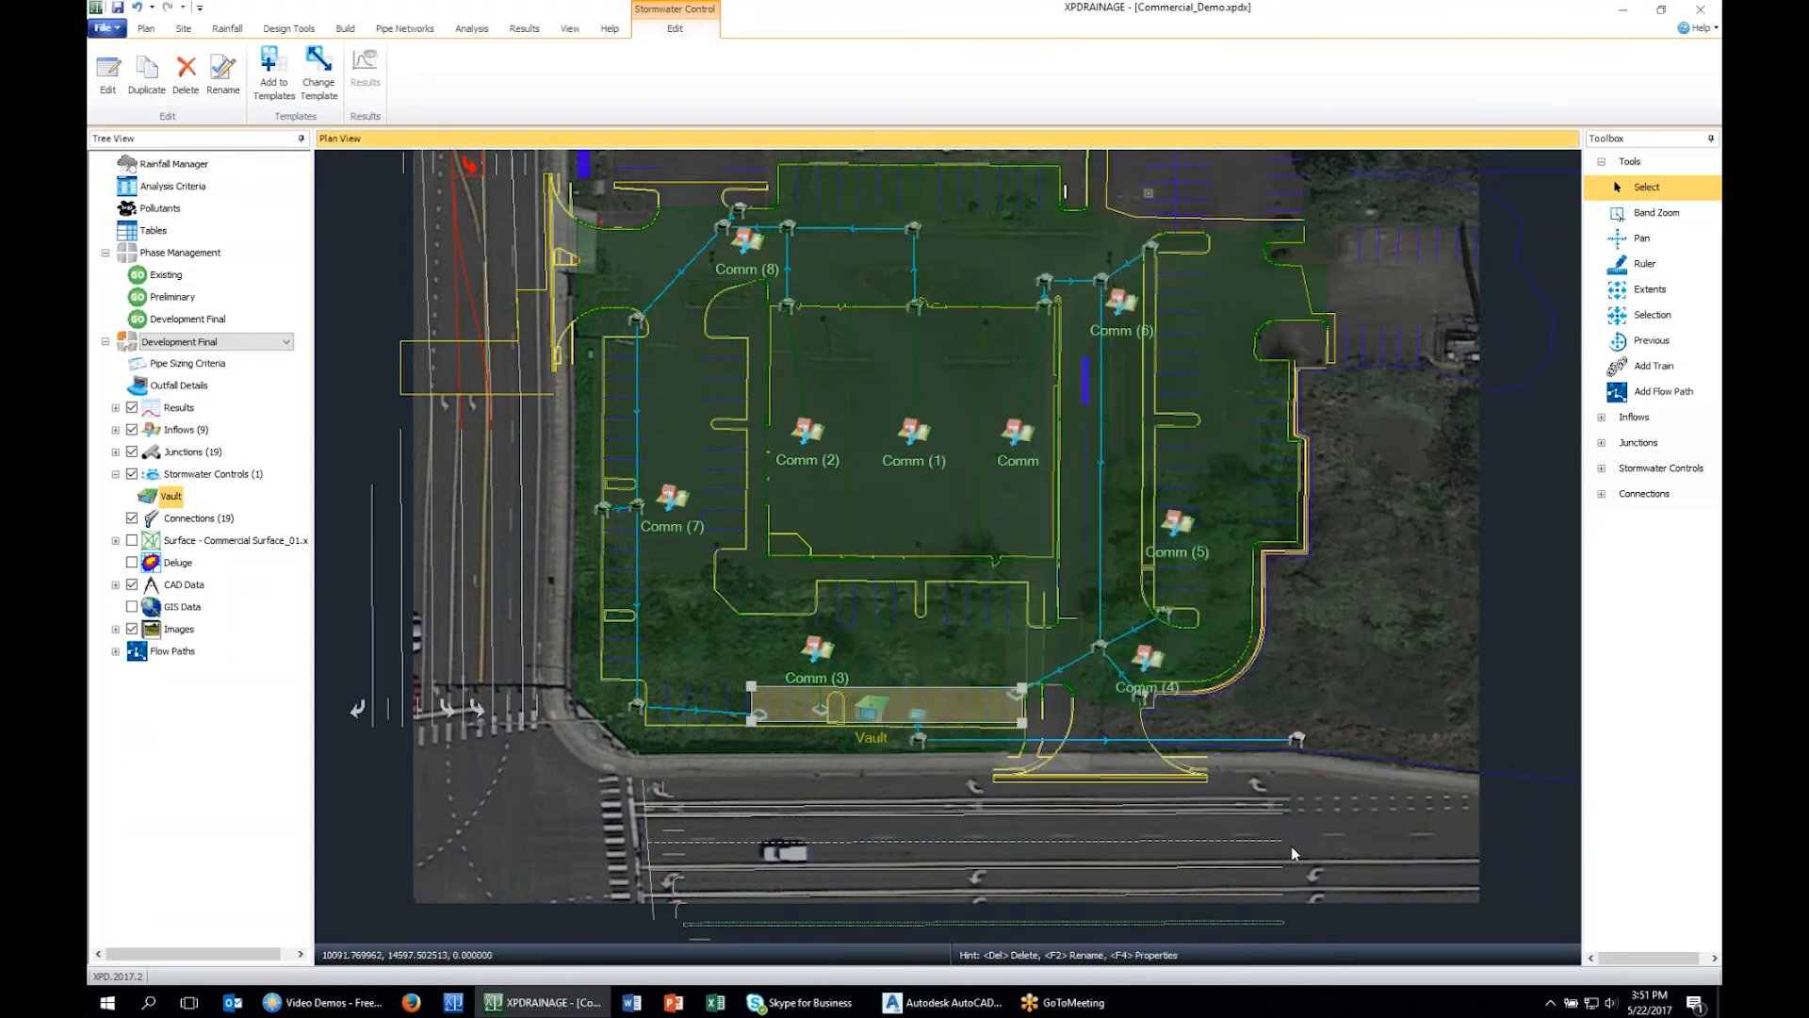
# Filter the connections table by Flow Path, auto size the pipes along it and accept the results.
pyautogui.click(640, 565)
pyautogui.doubleClick(639, 566)
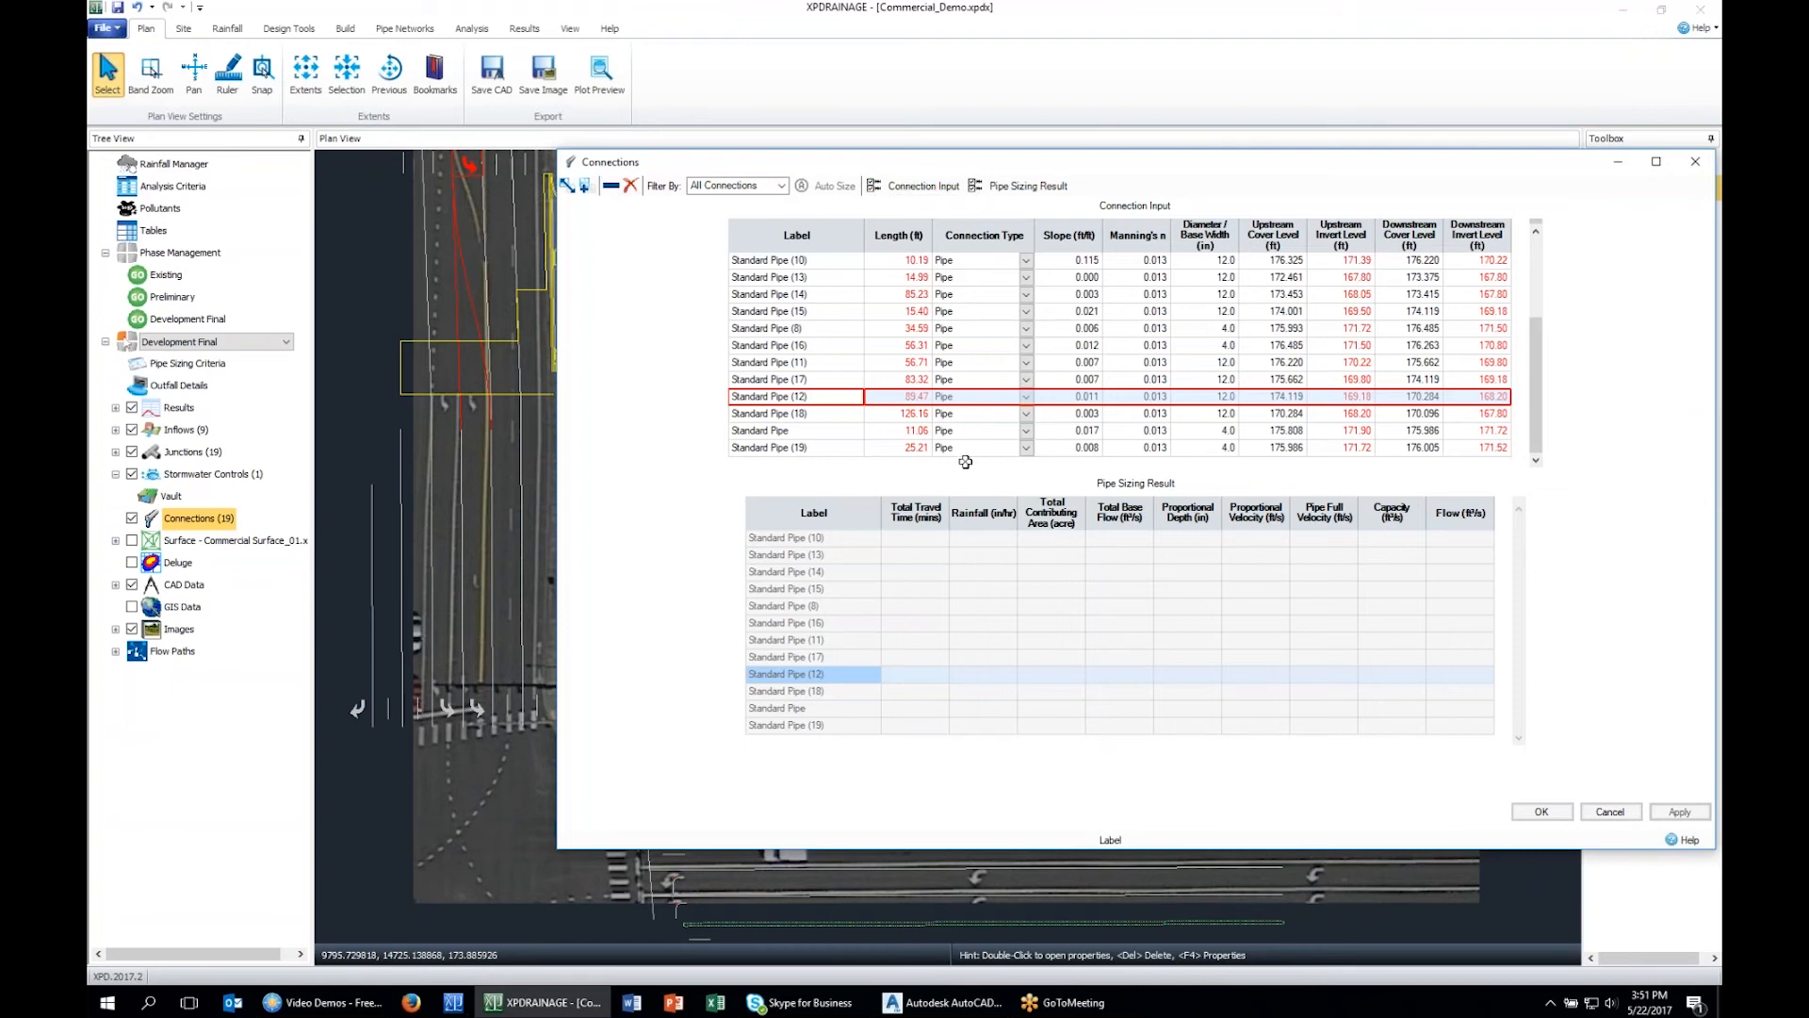
pyautogui.click(781, 186)
pyautogui.click(781, 215)
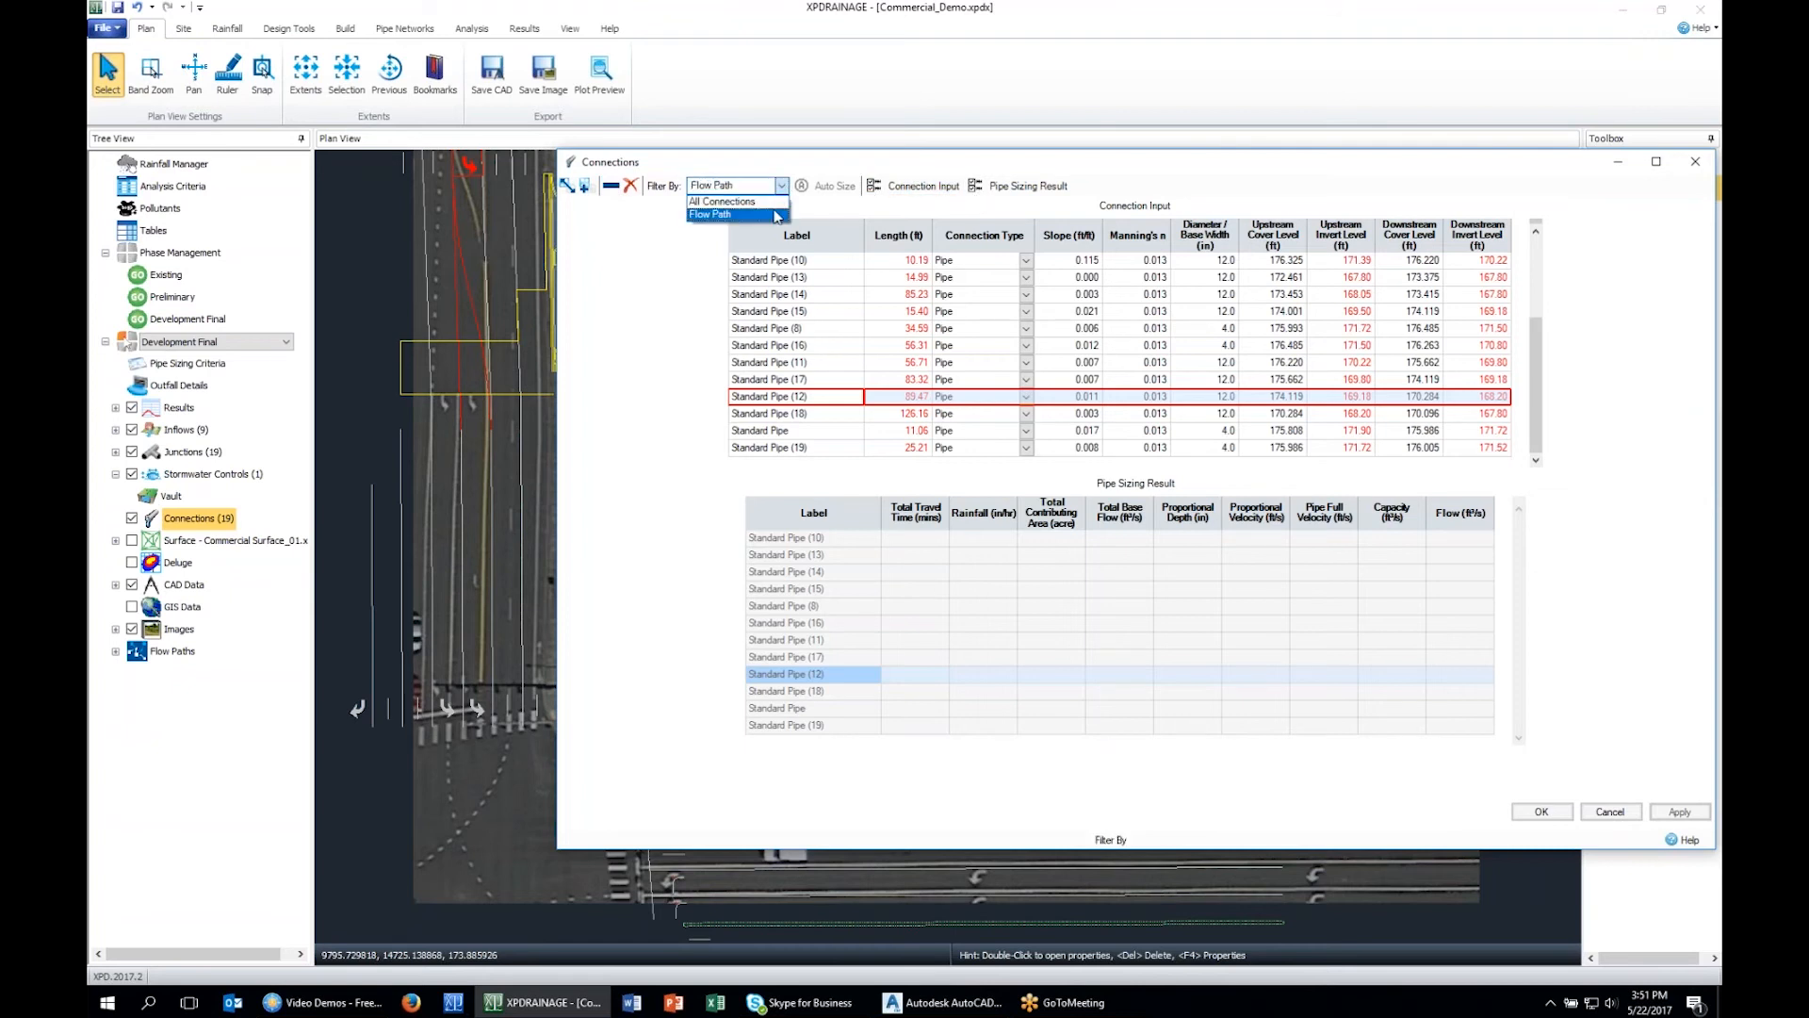
pyautogui.click(839, 187)
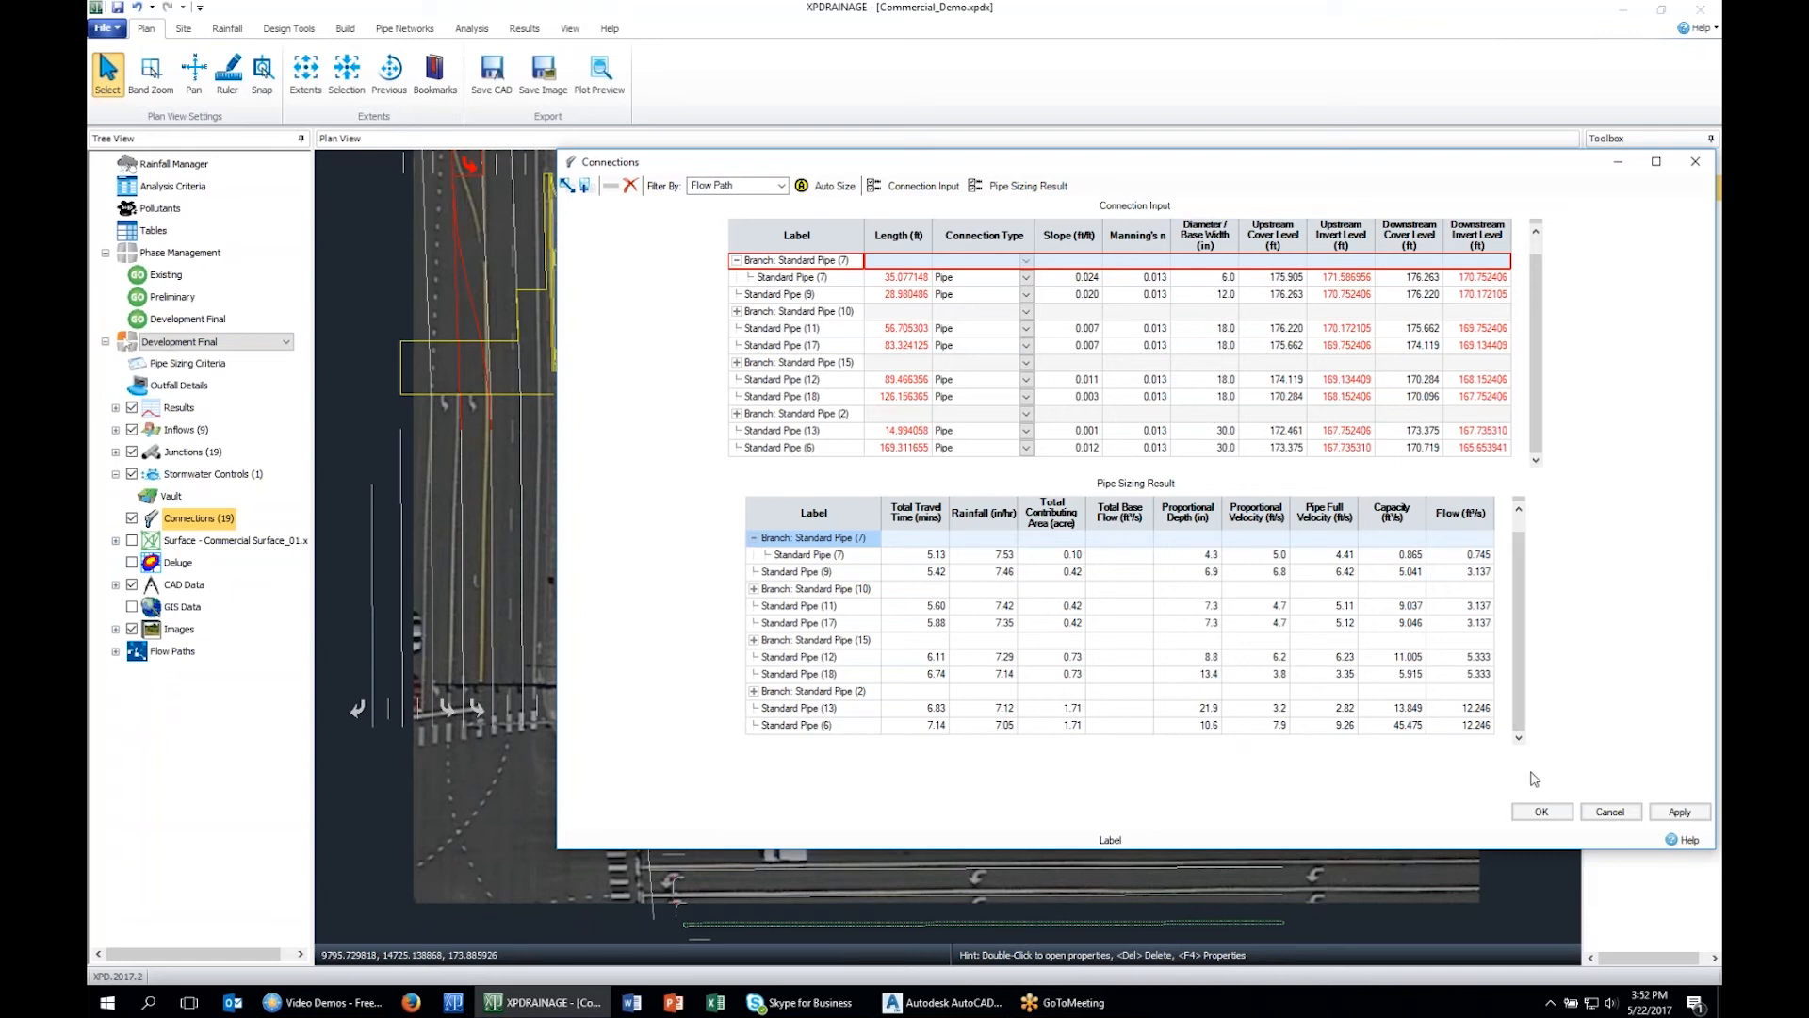
pyautogui.click(1542, 813)
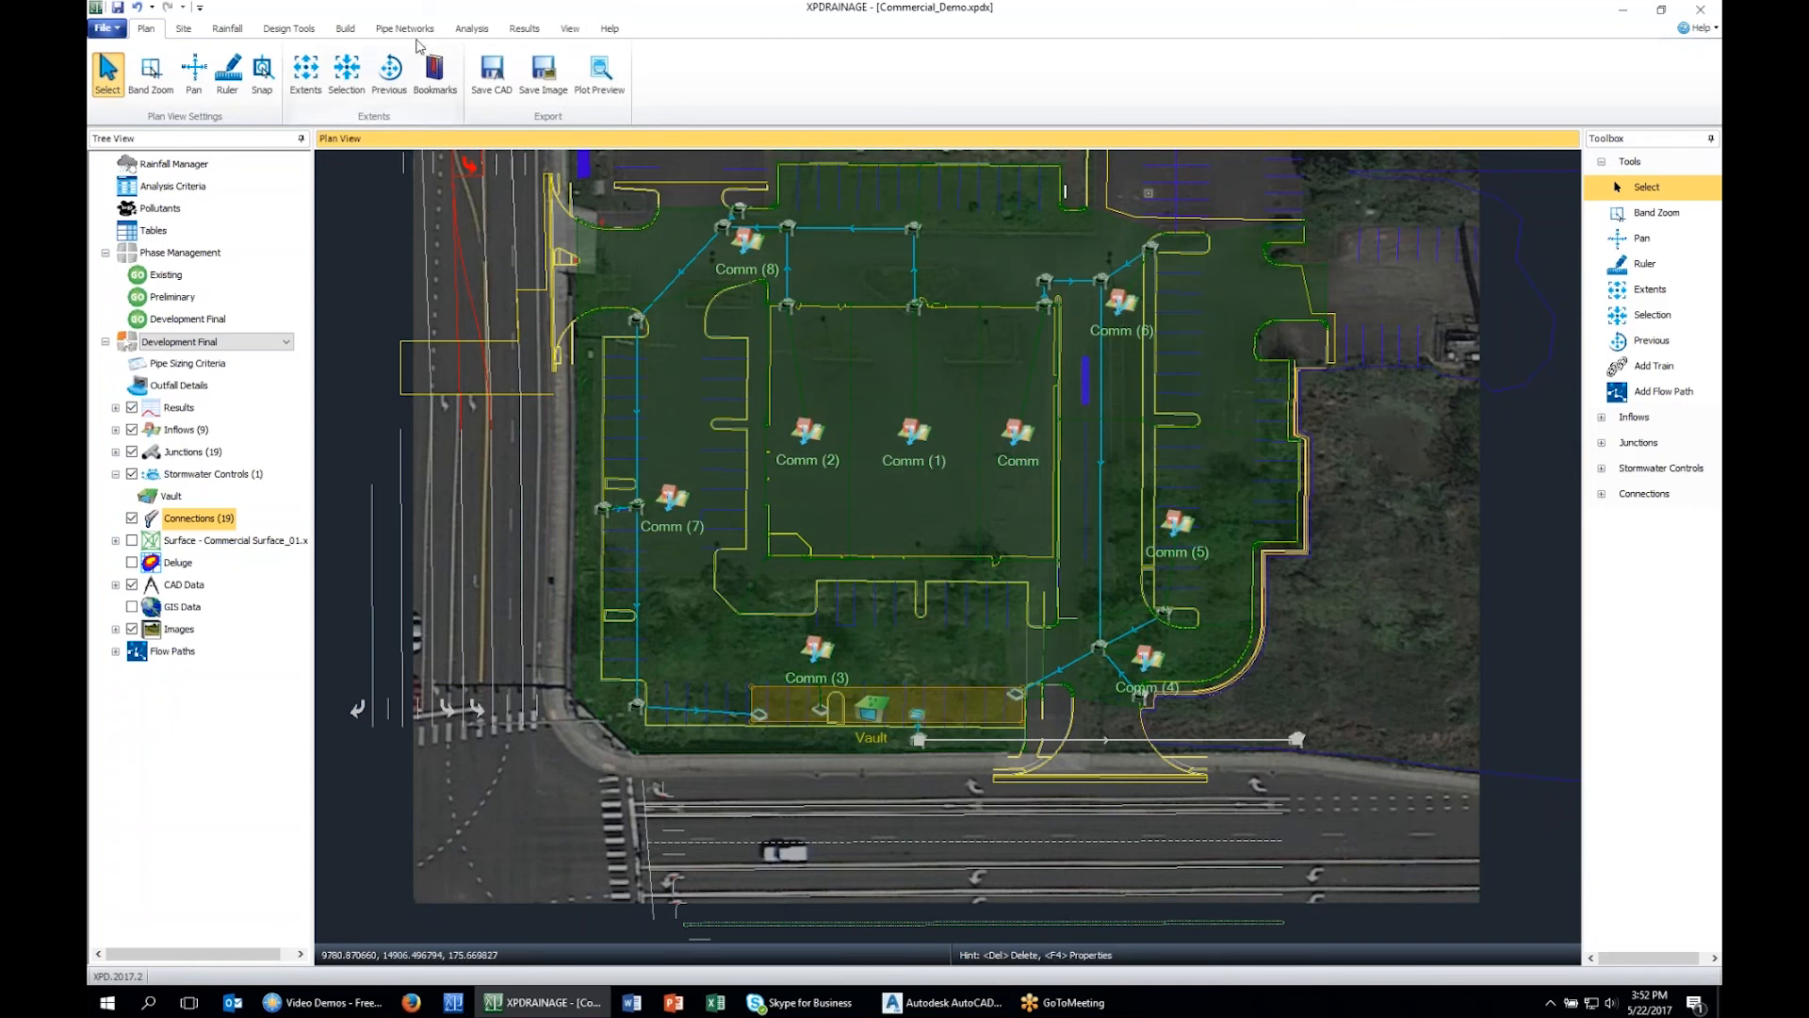
# Export the pipe network as a LandXML version 1.2 file, overwriting Pipe Network_developed_final.
pyautogui.click(404, 28)
pyautogui.click(395, 74)
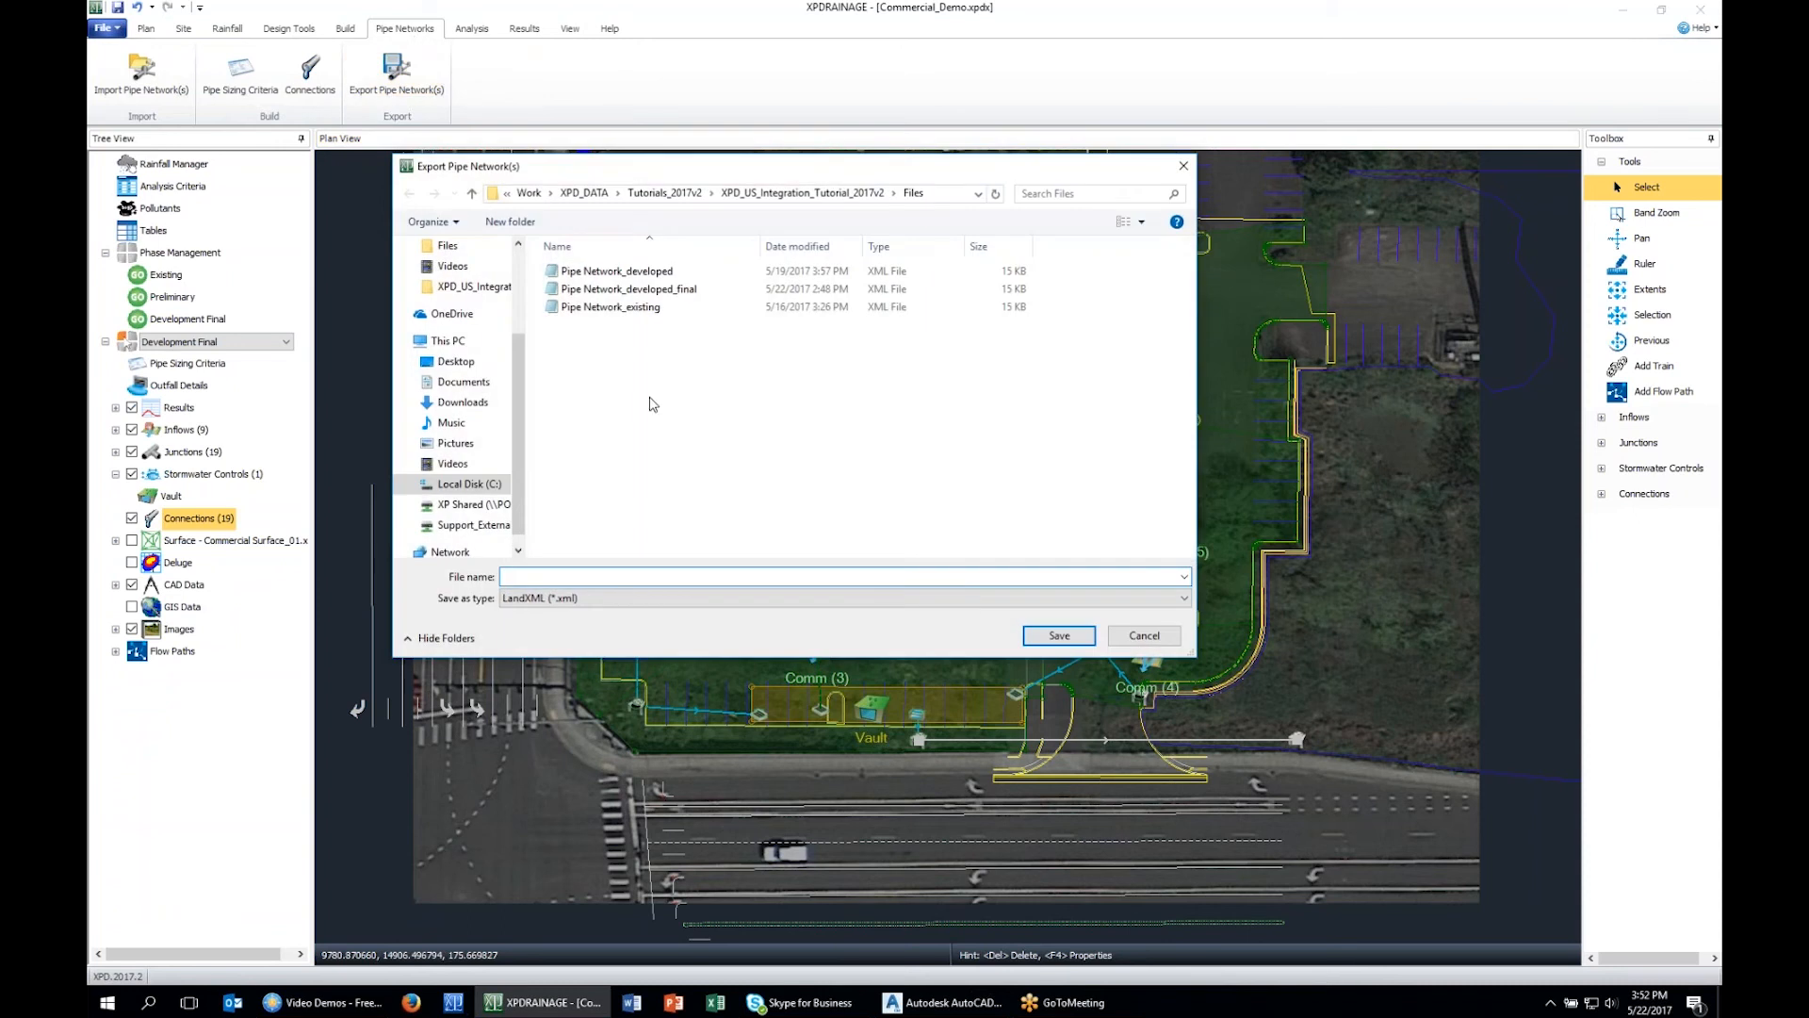
pyautogui.click(685, 293)
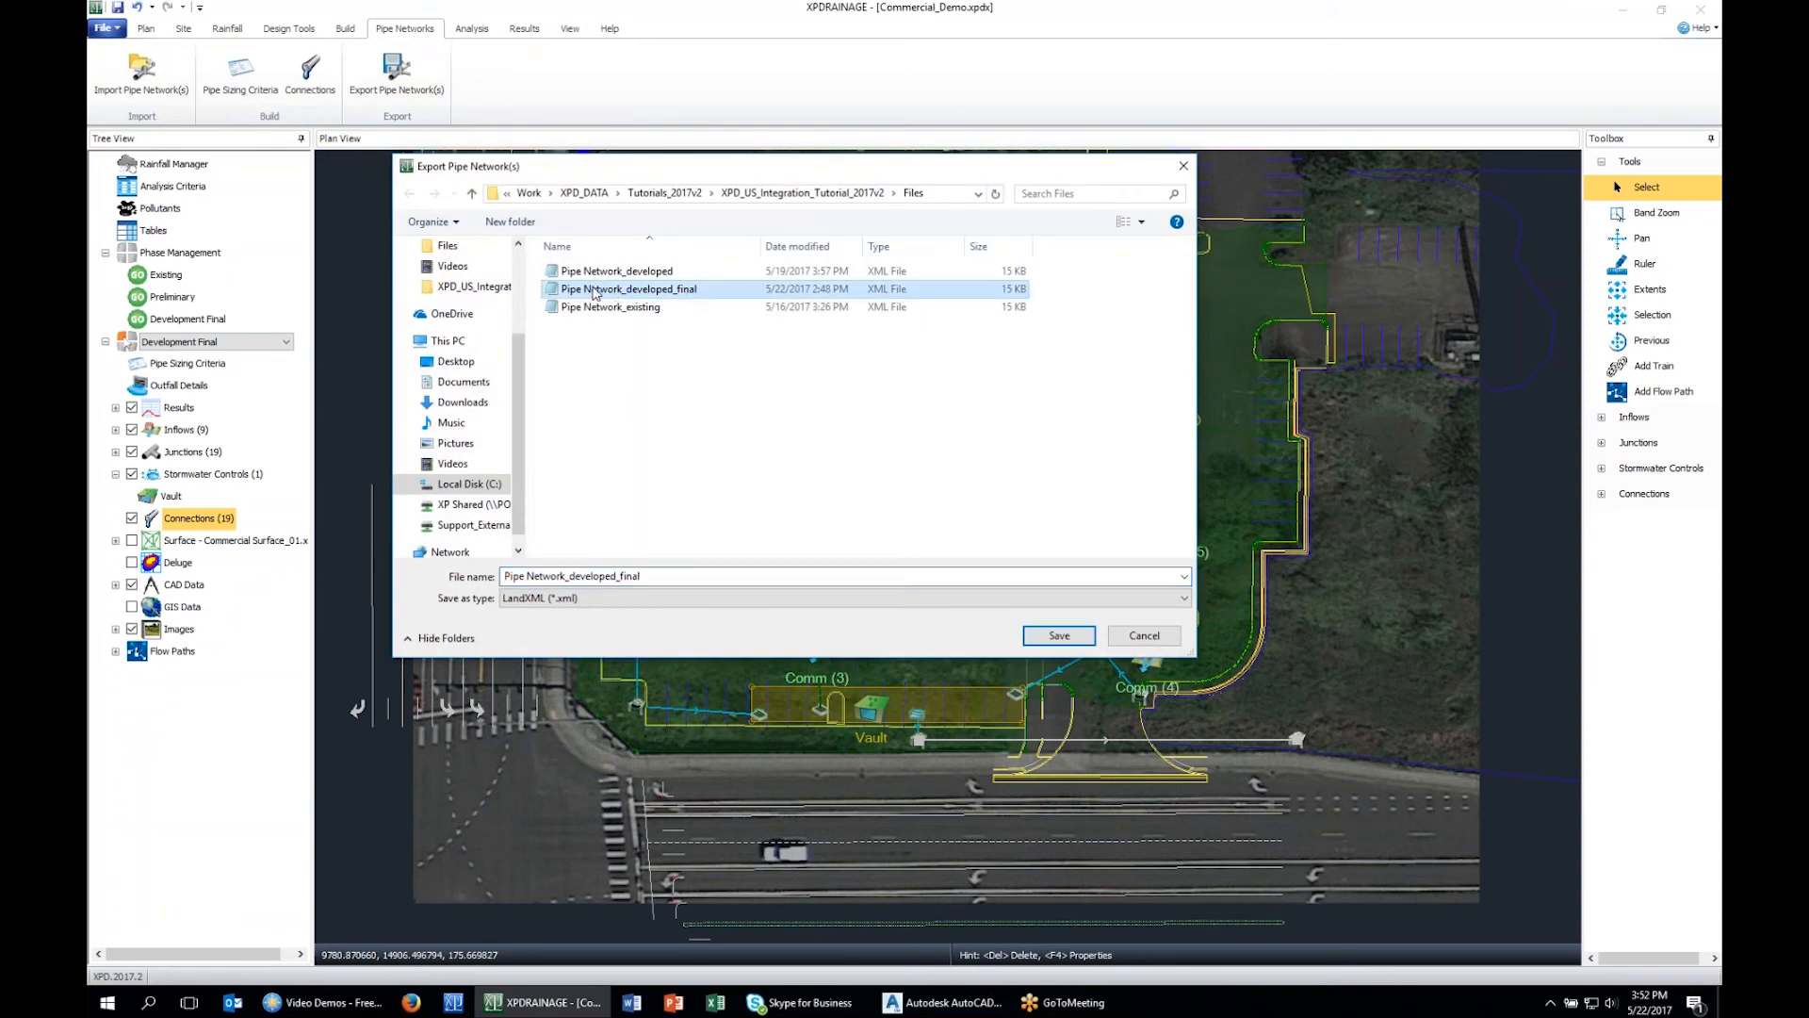
pyautogui.click(1057, 638)
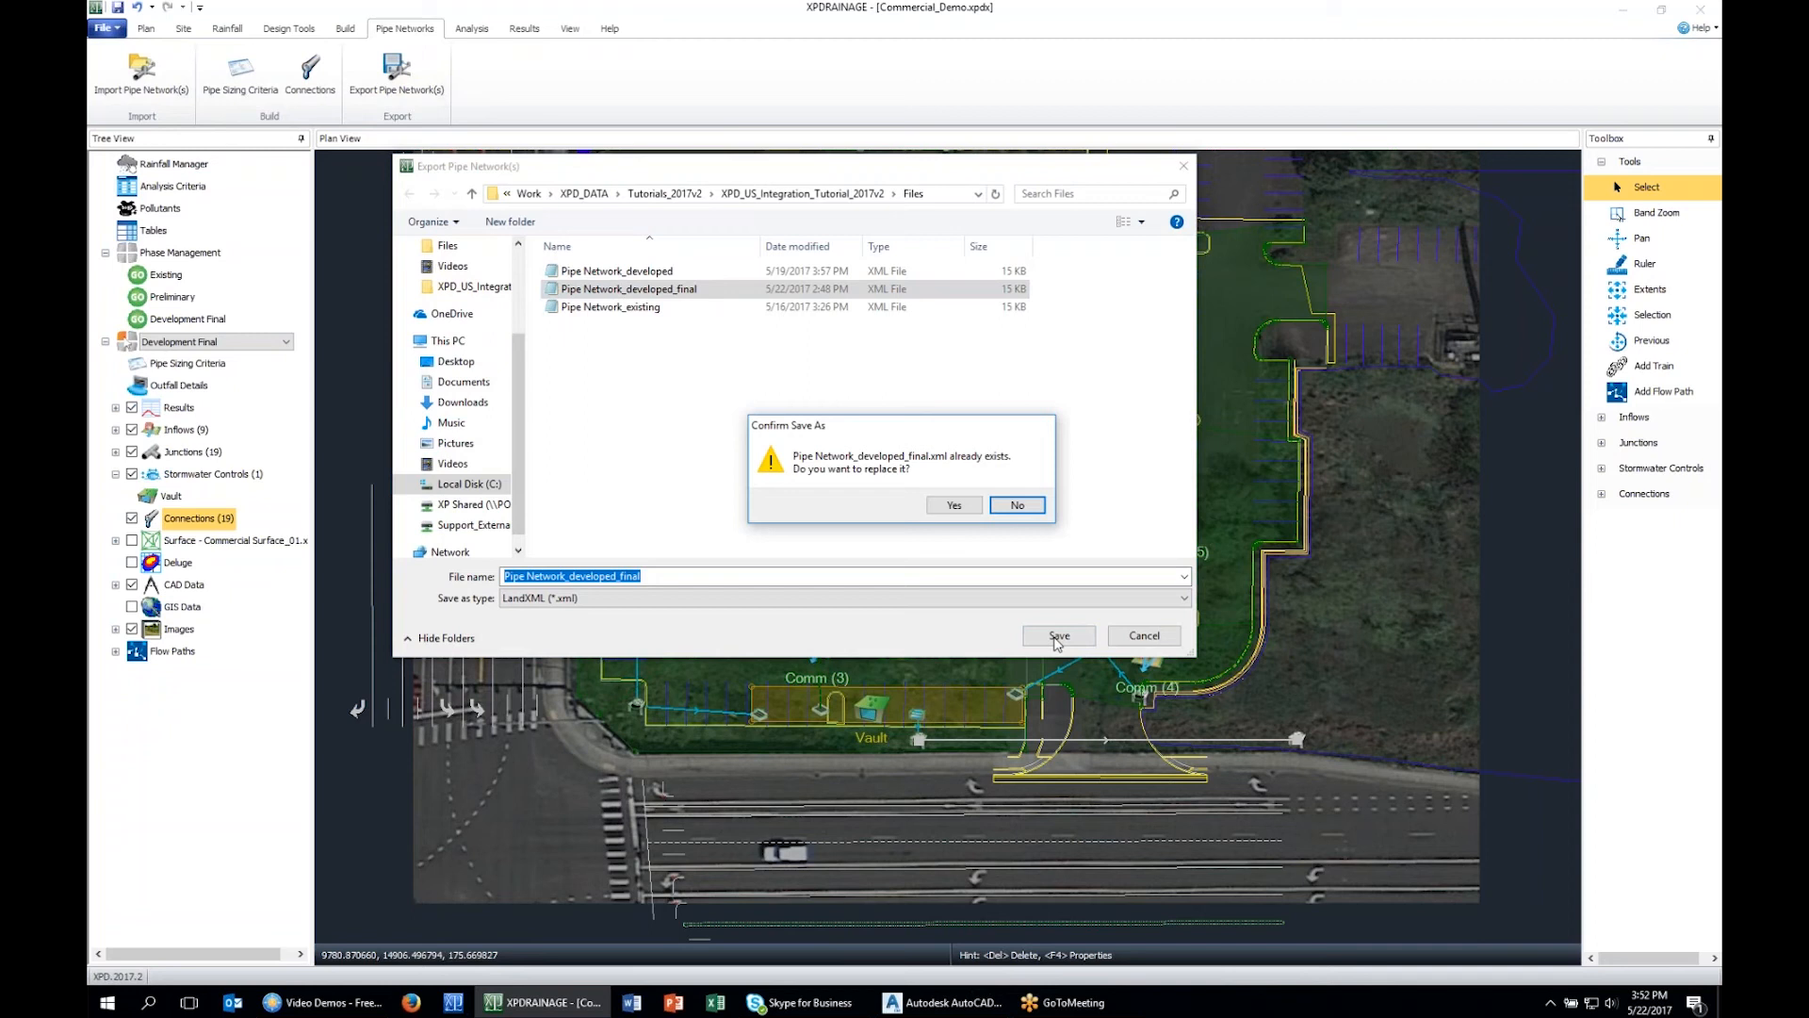
pyautogui.click(954, 506)
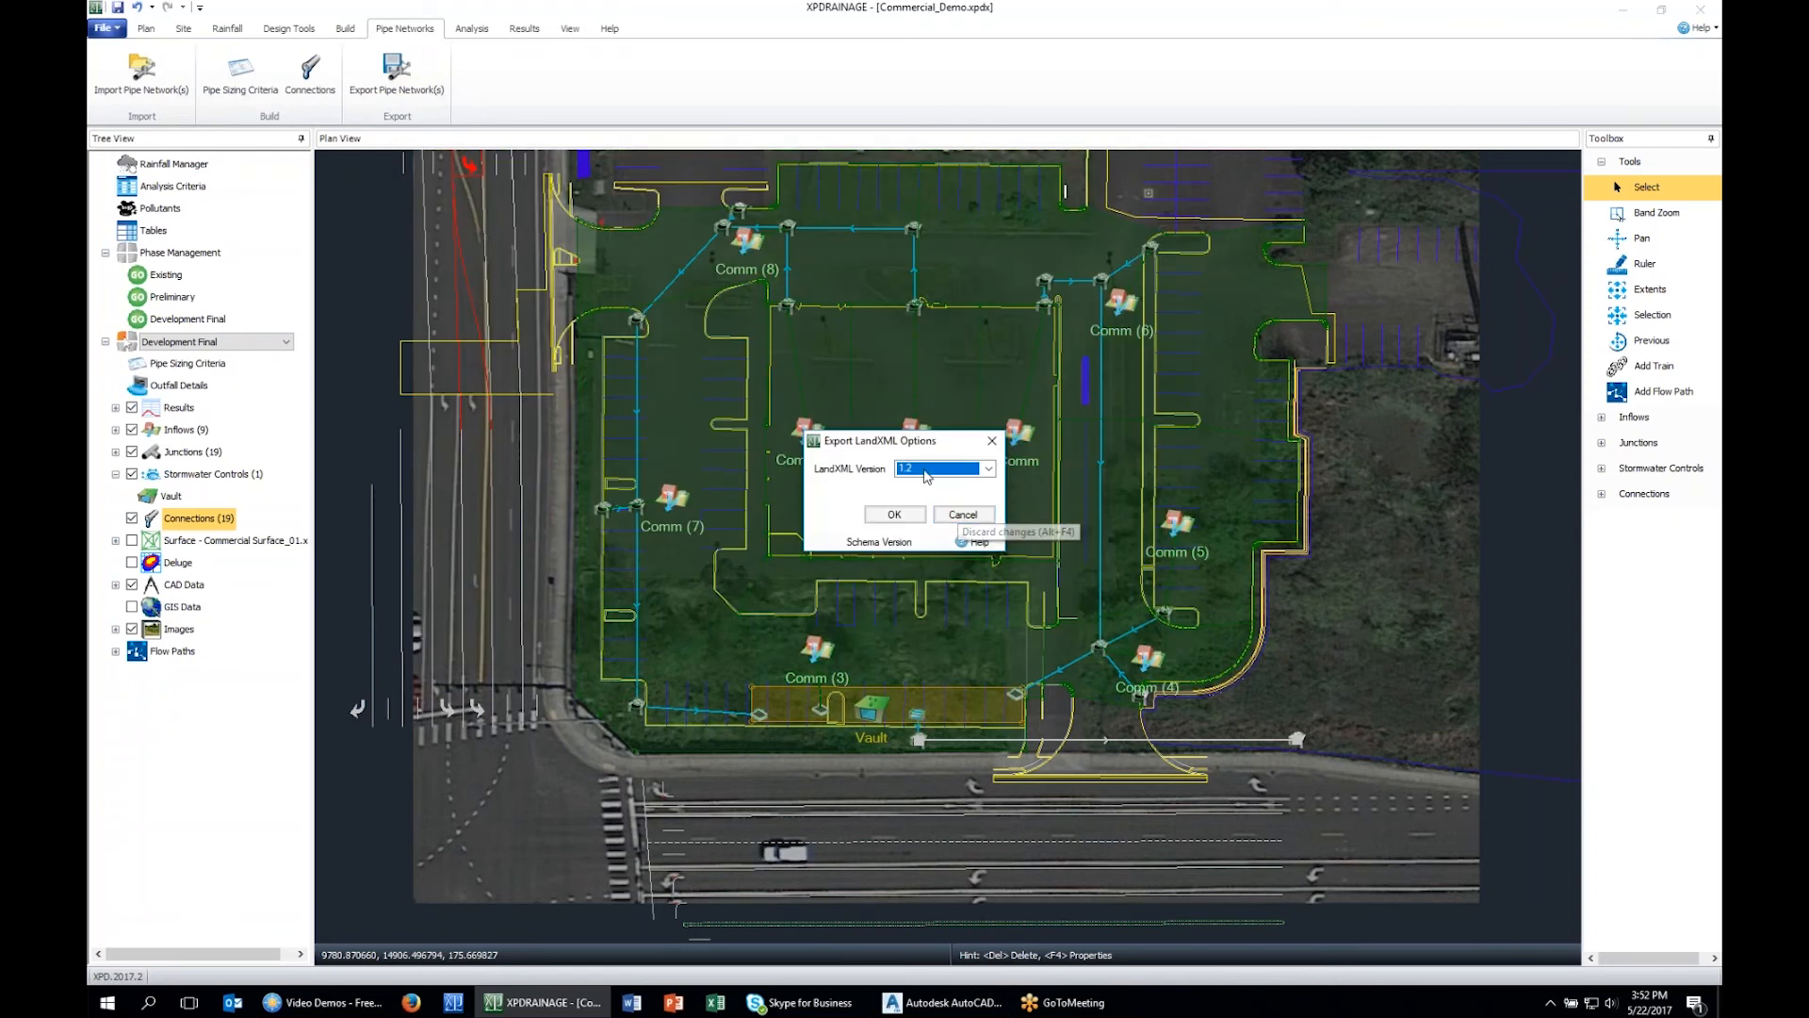
pyautogui.click(911, 515)
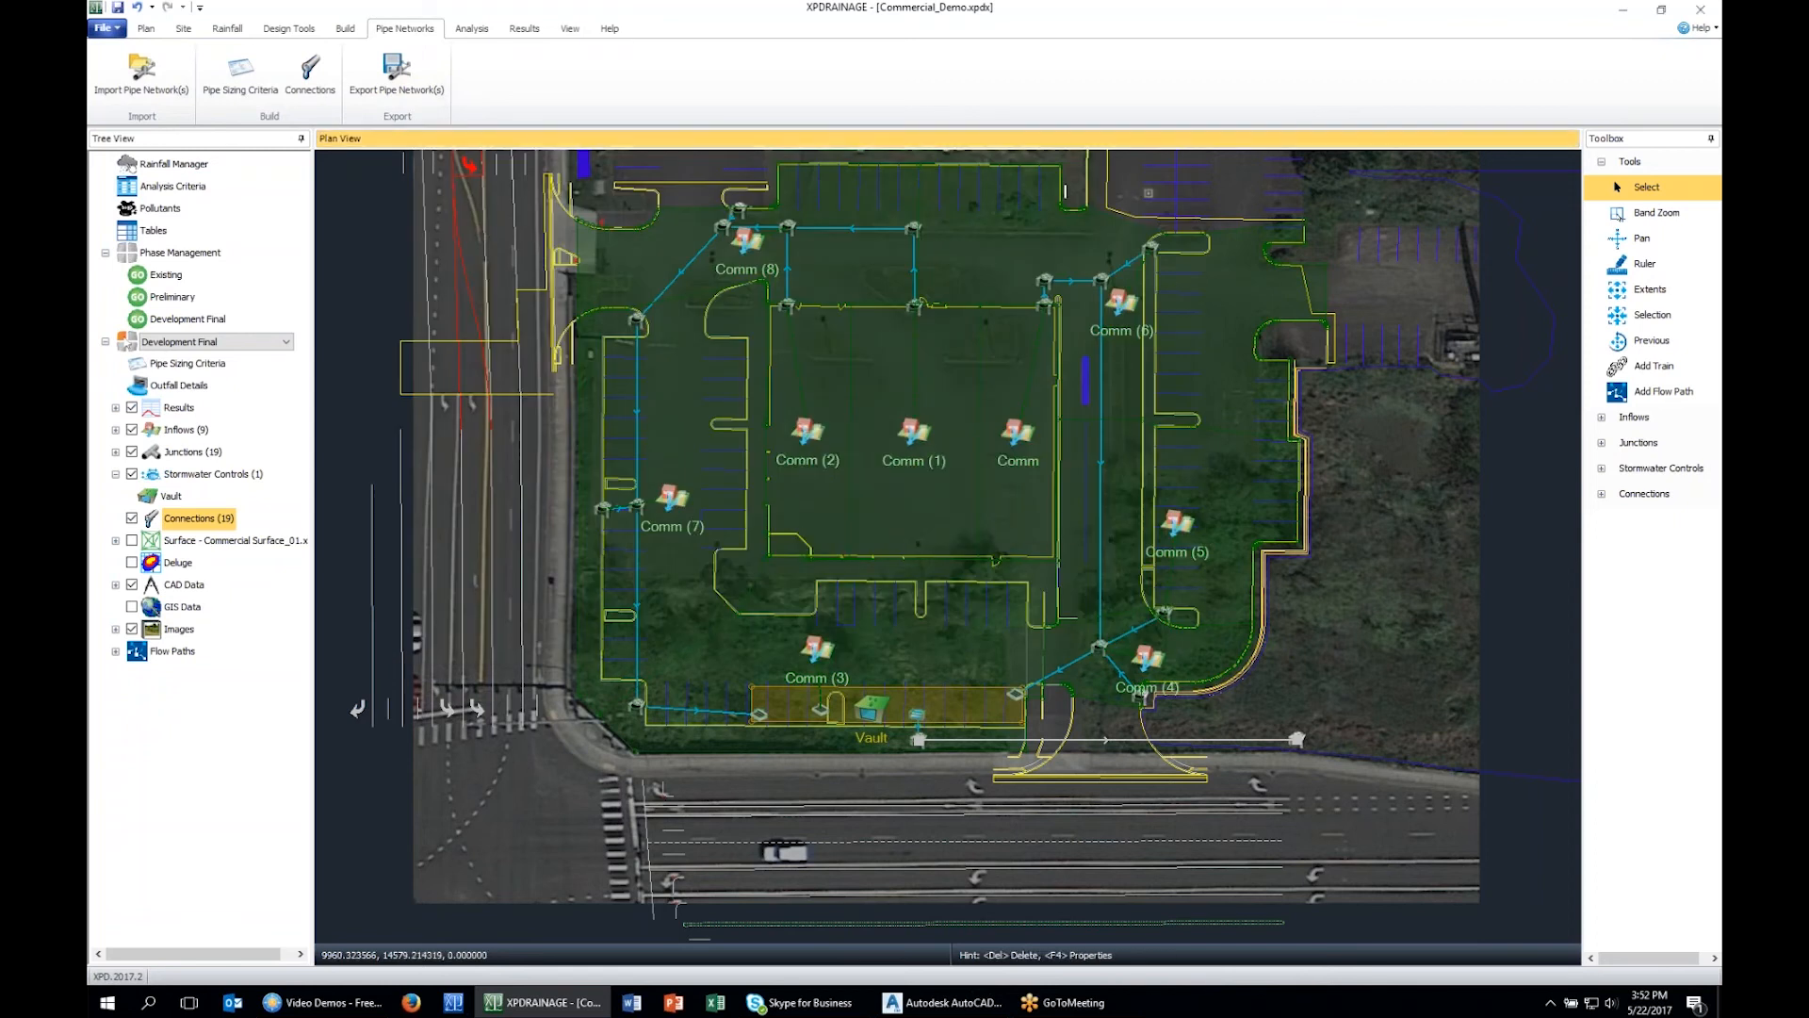
# Switch to Civil 3D and open Pipe Network_developed_final for LandXML import.
pyautogui.click(956, 1006)
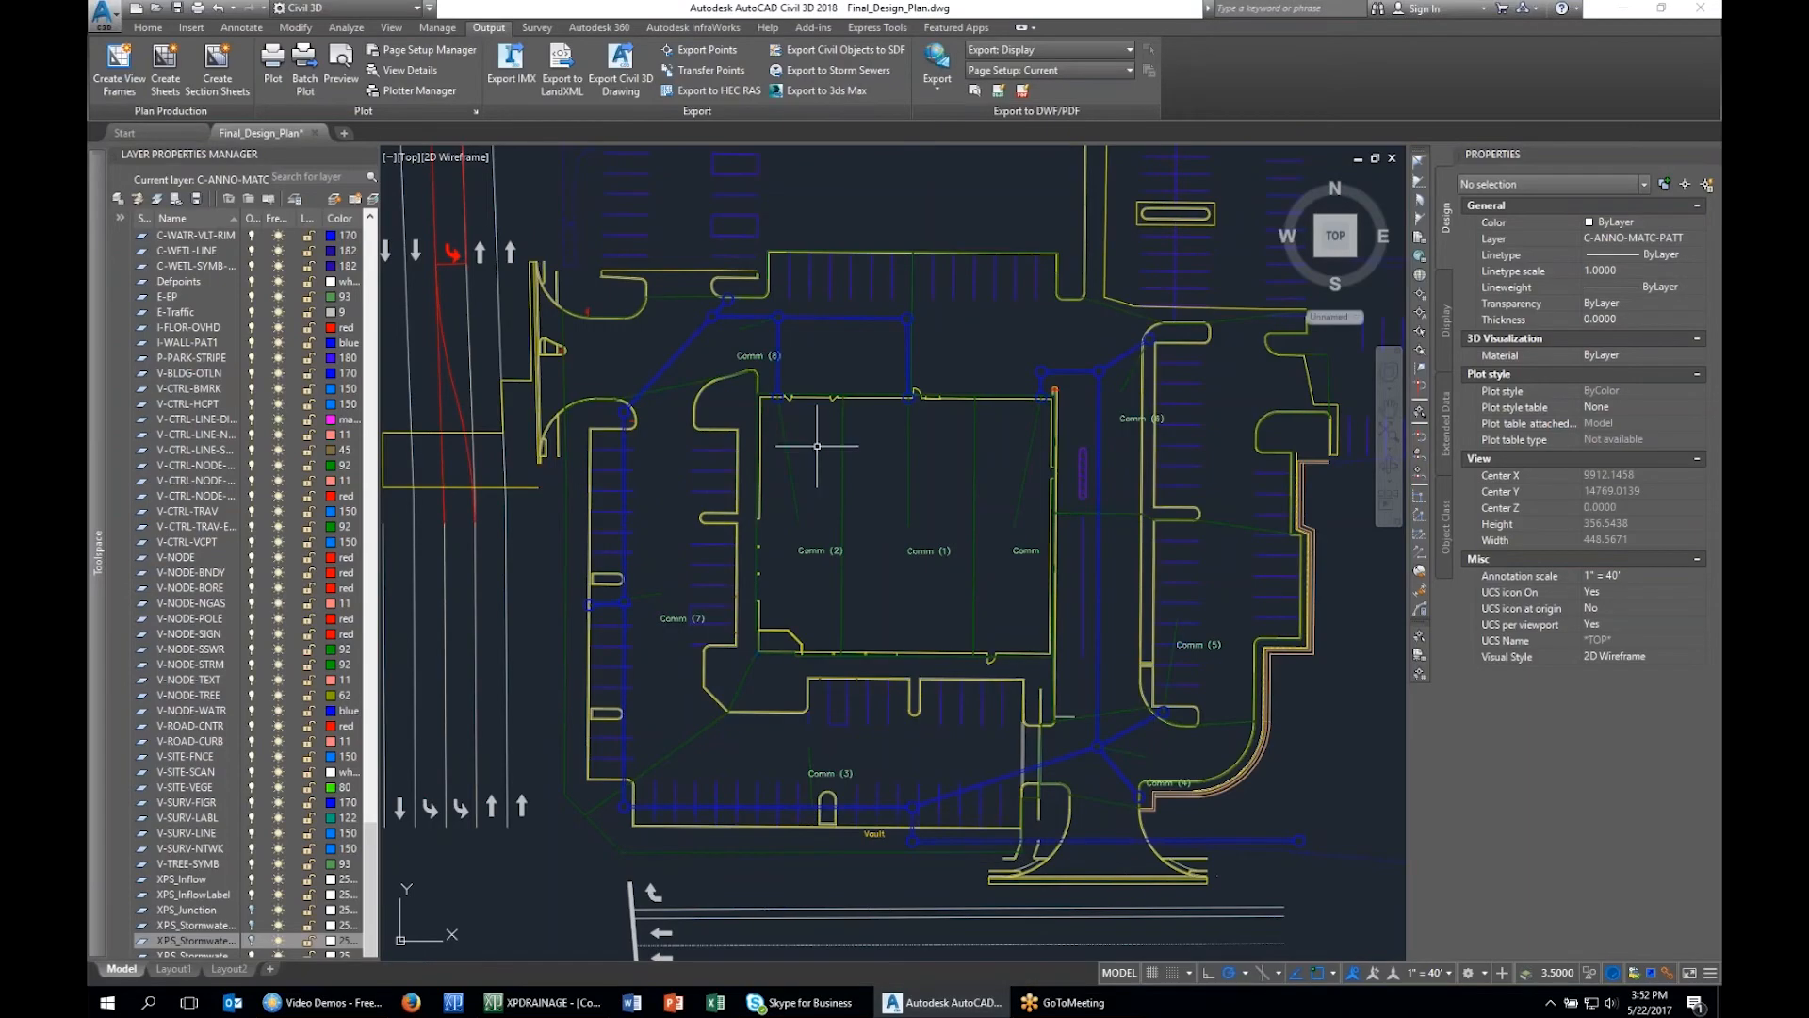
pyautogui.click(192, 28)
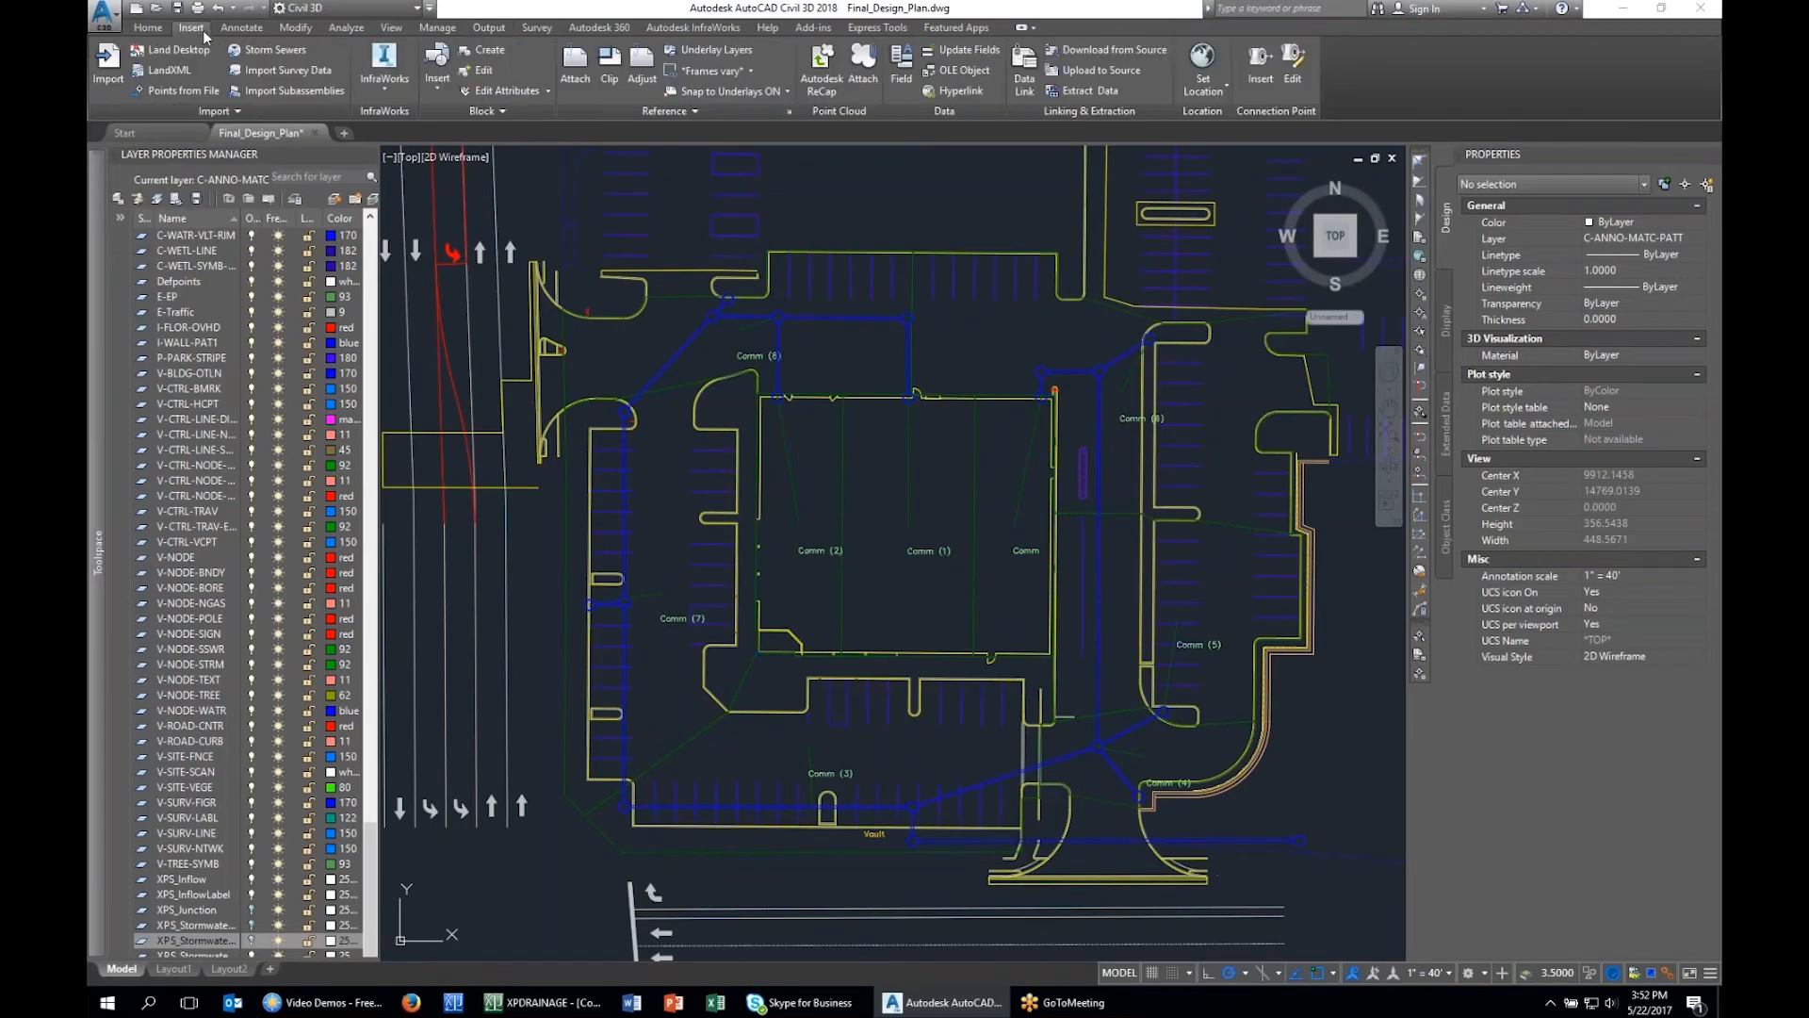
pyautogui.click(179, 69)
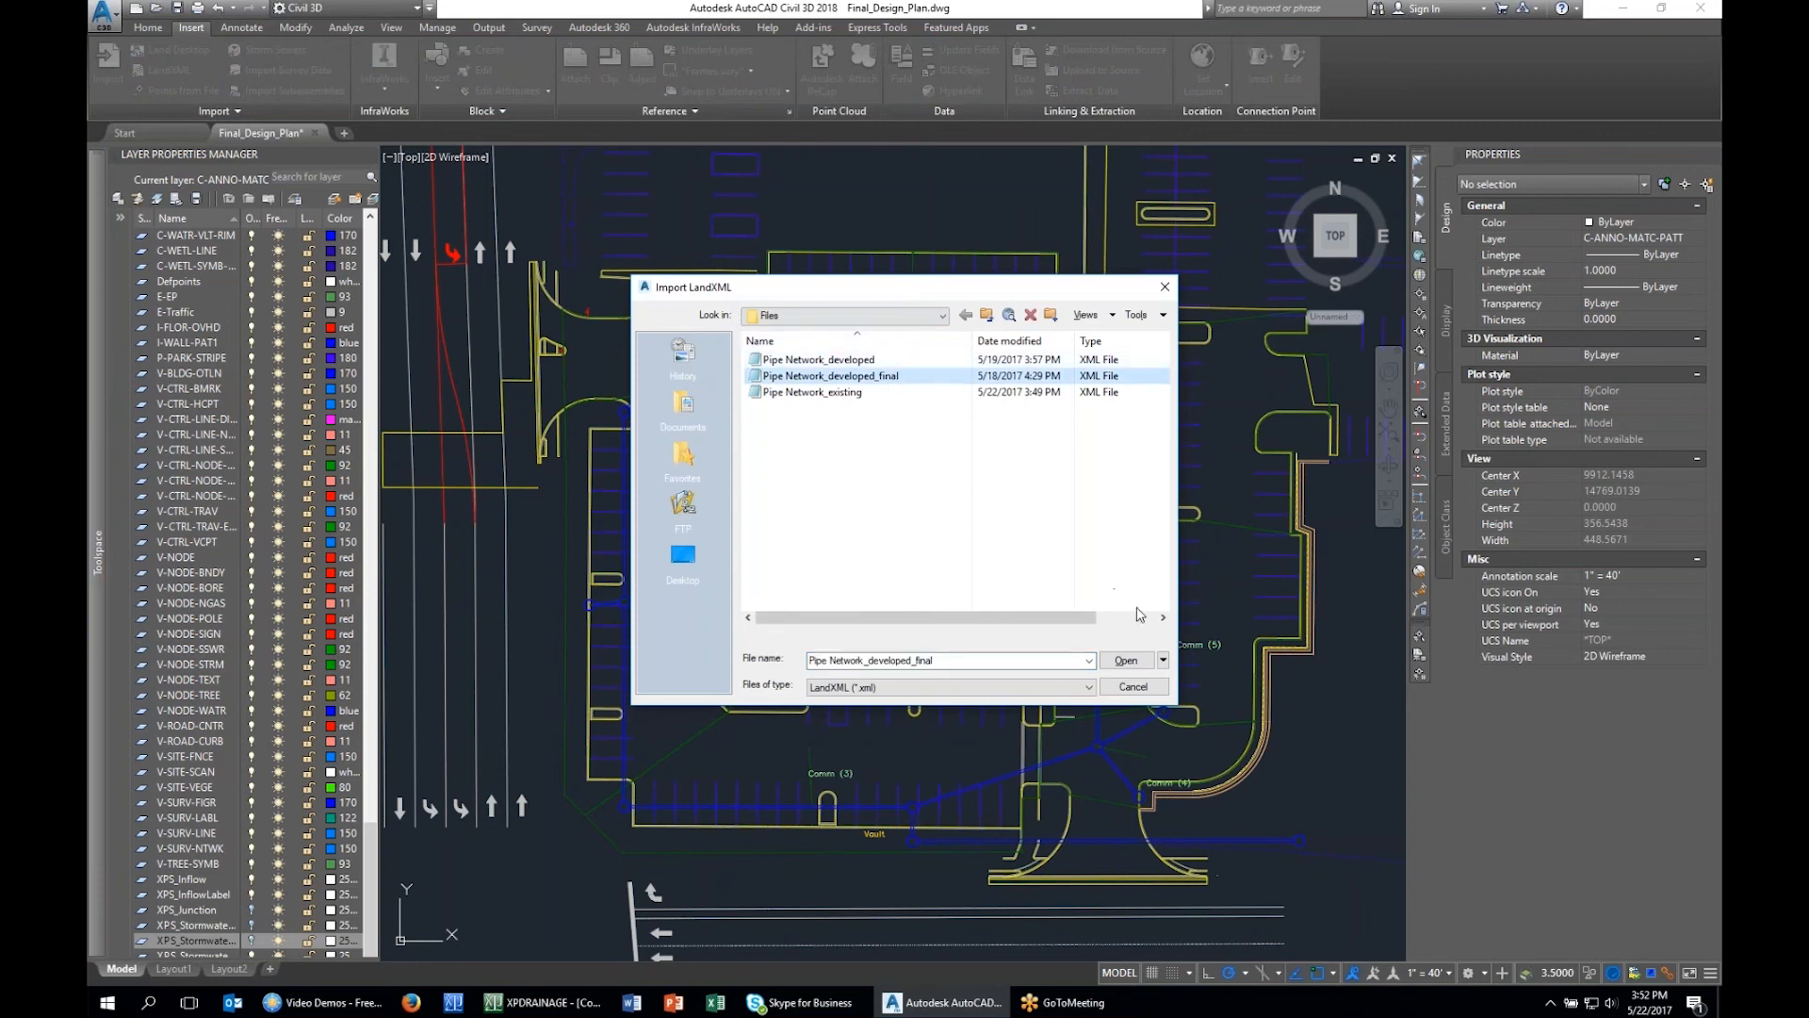
pyautogui.click(1127, 660)
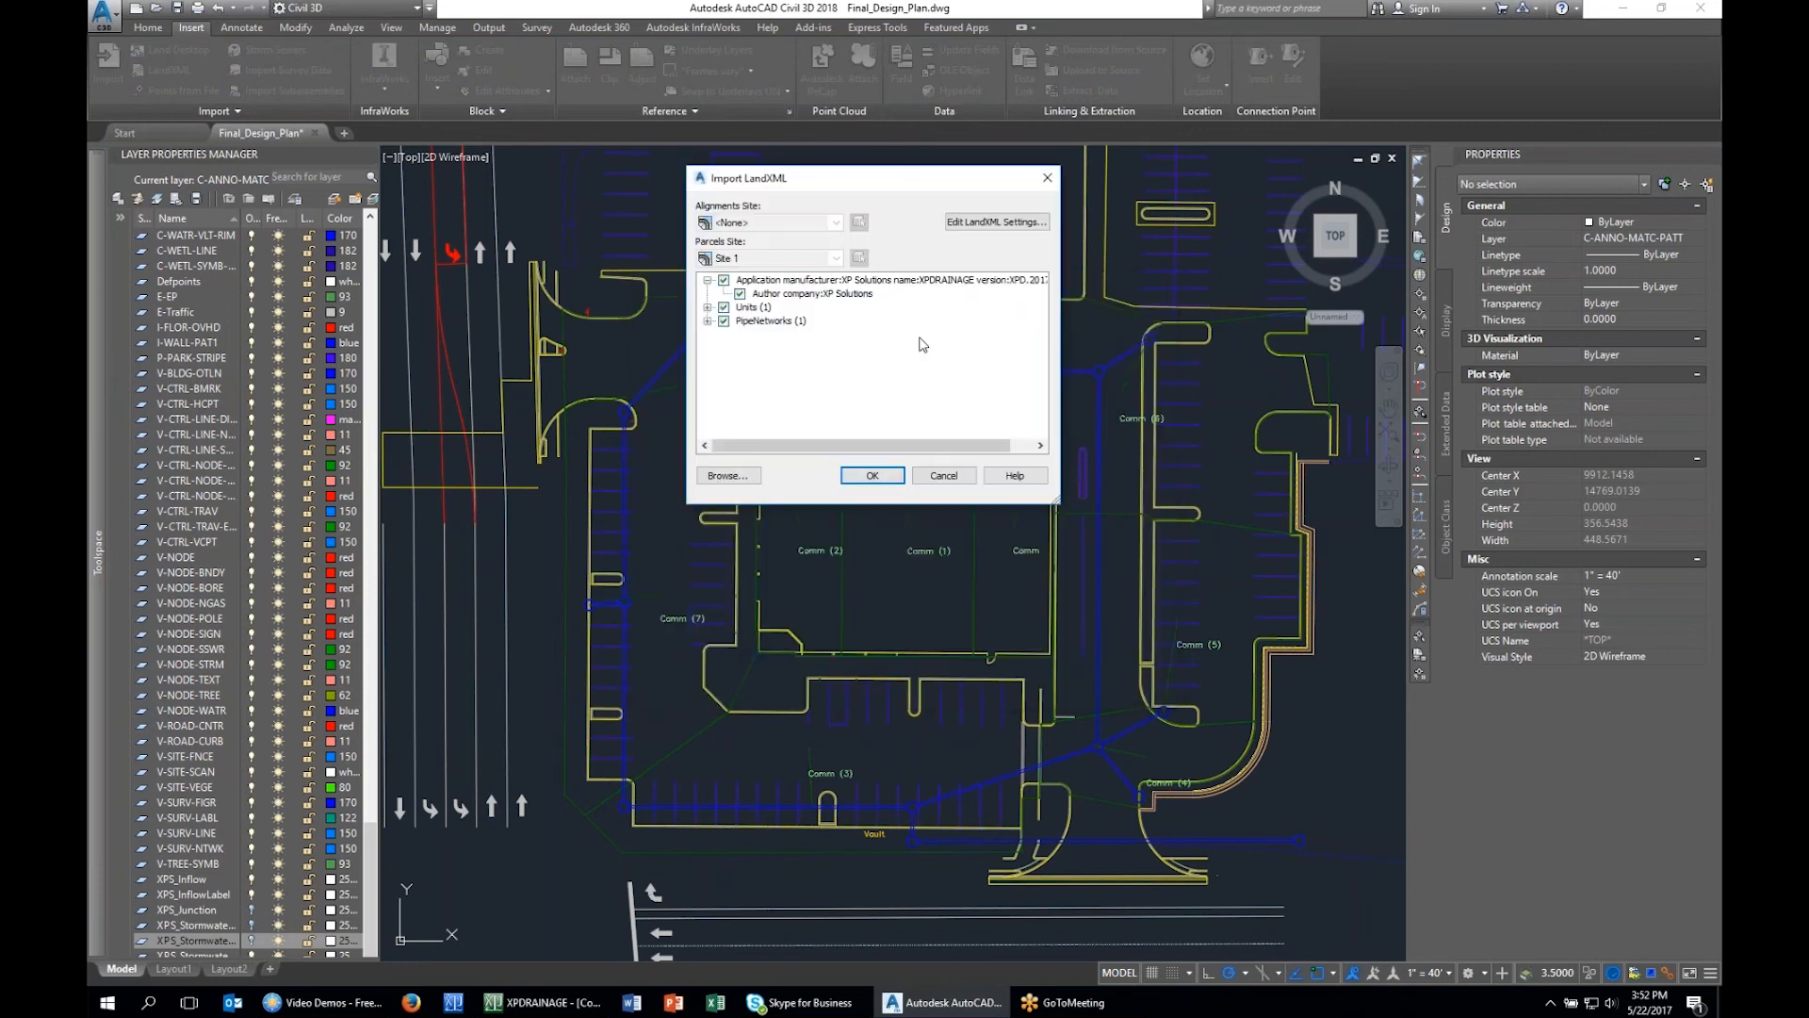
# Check the part matching for circular pipes in the LandXML pipe network import settings, and complete the import.
pyautogui.click(974, 224)
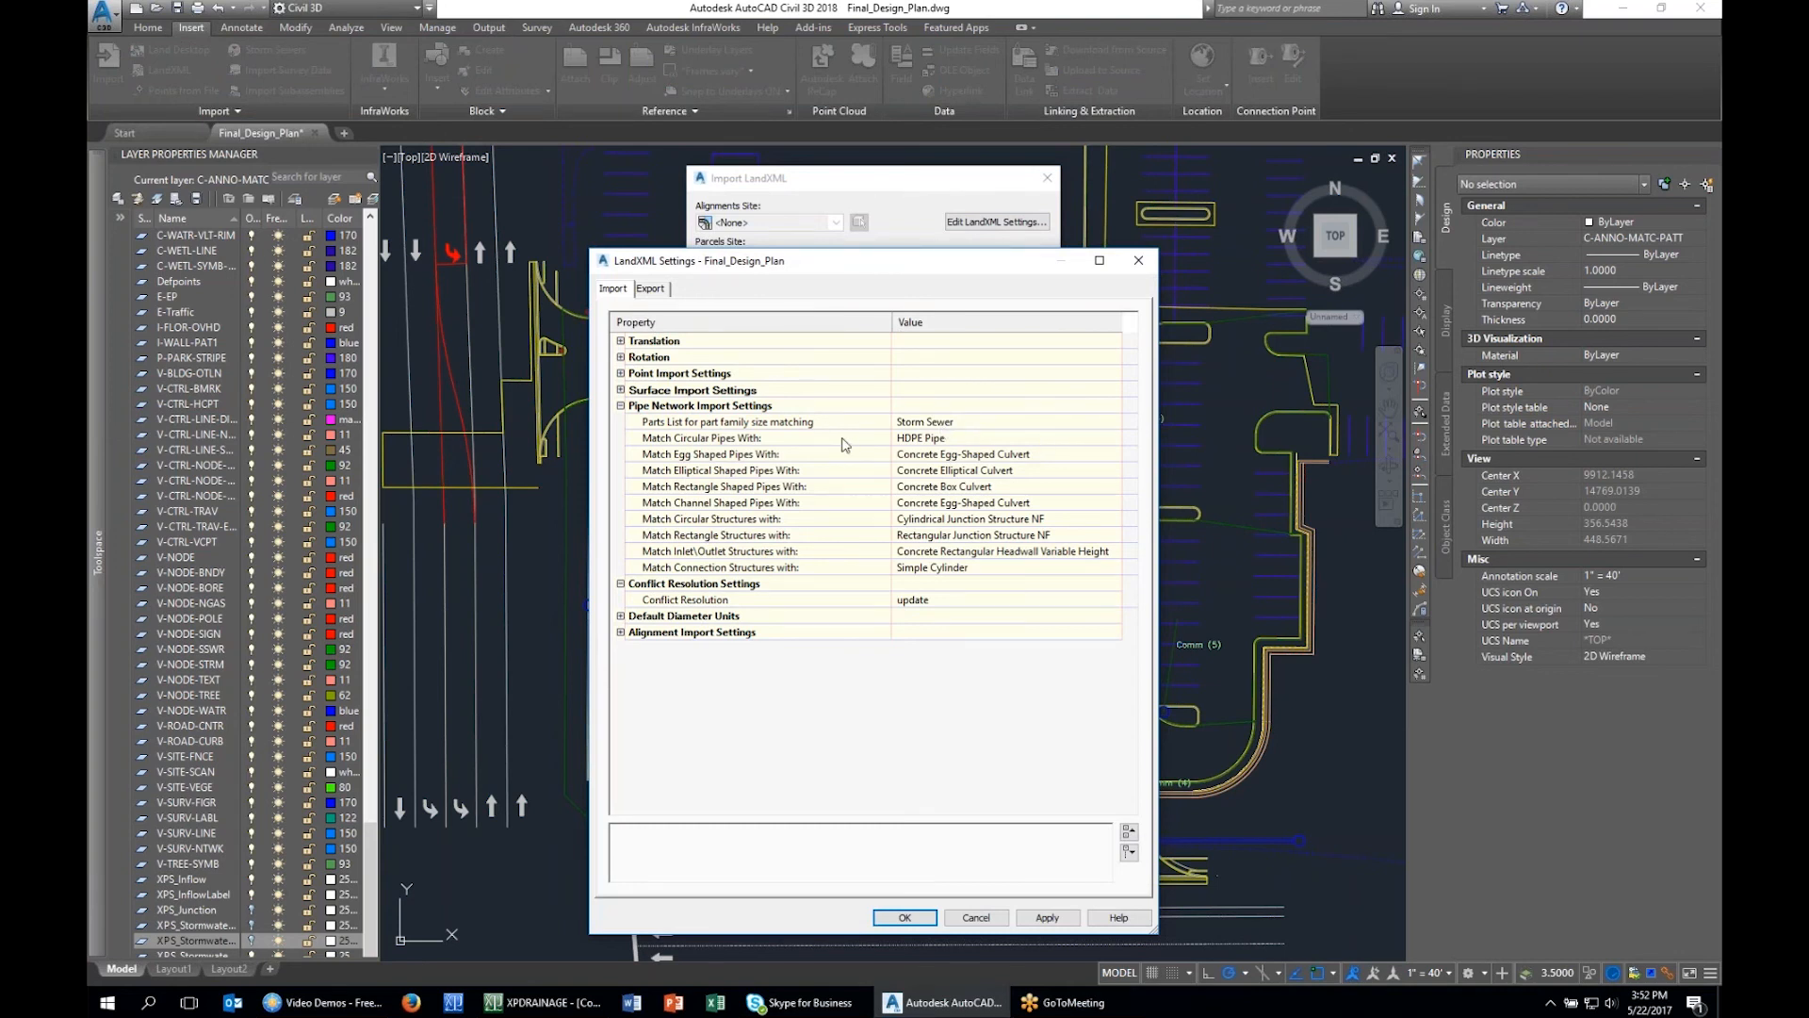
pyautogui.click(970, 439)
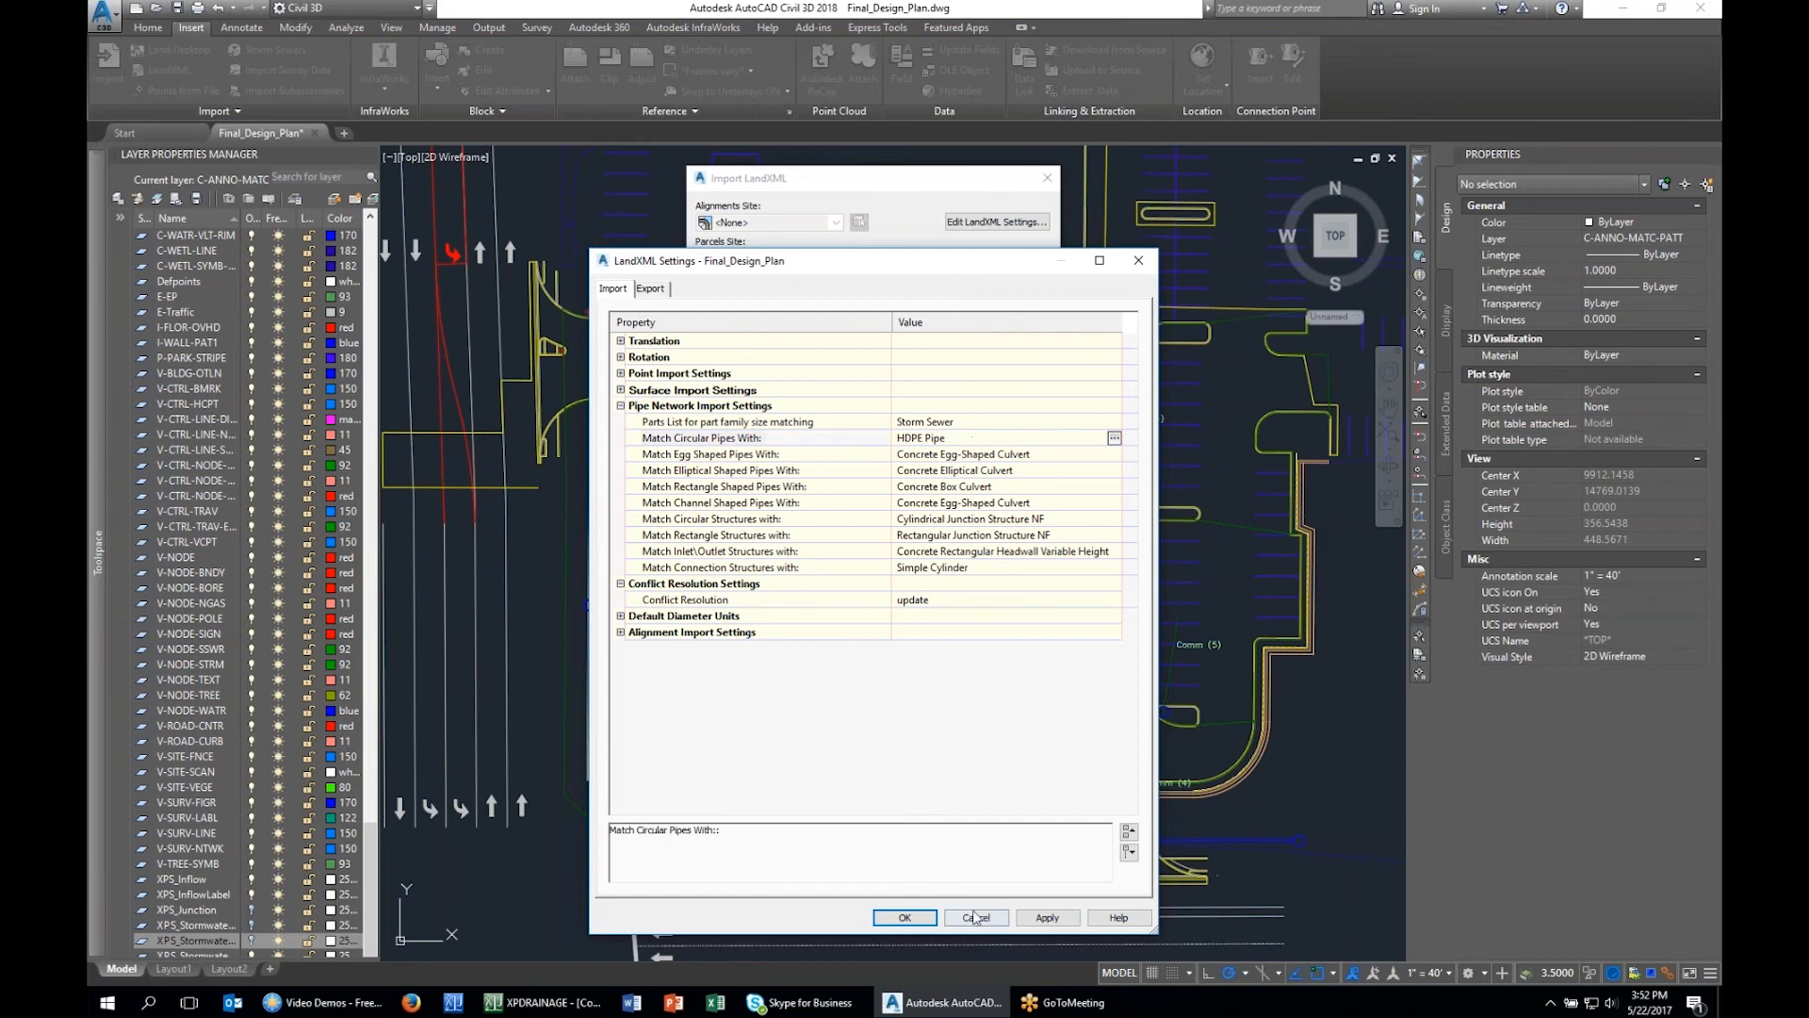
pyautogui.click(905, 919)
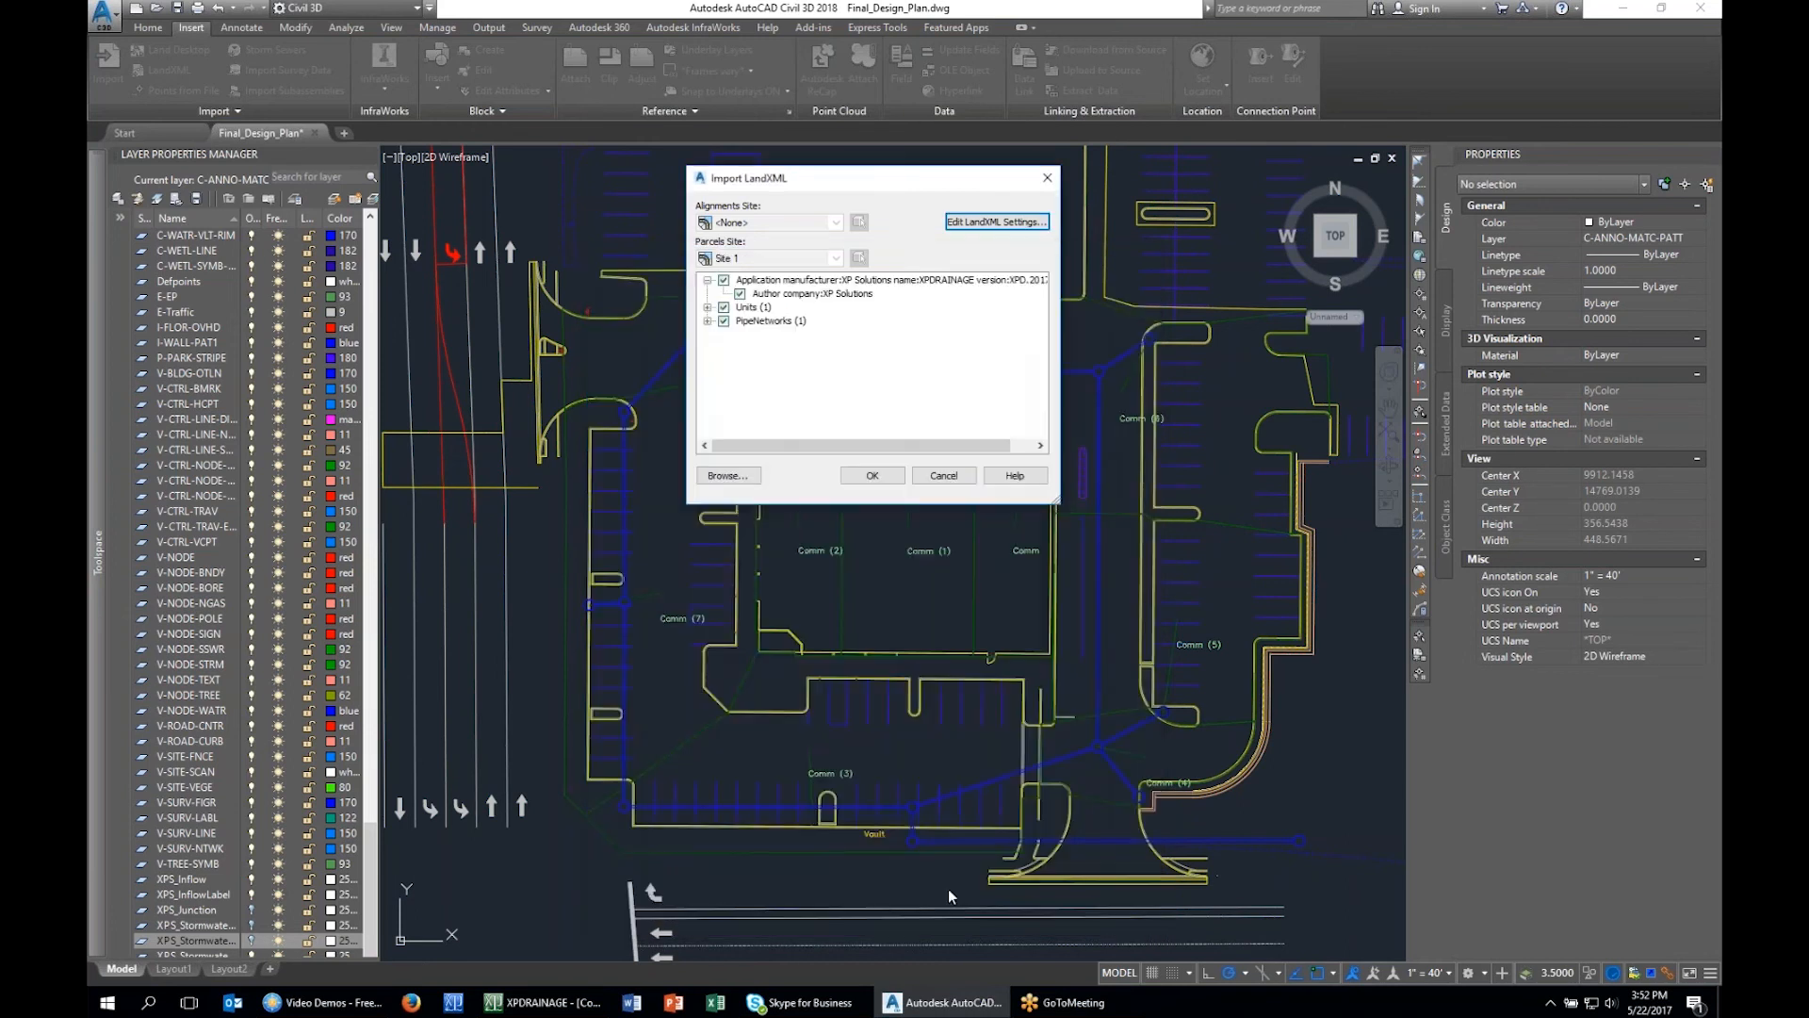
pyautogui.click(874, 474)
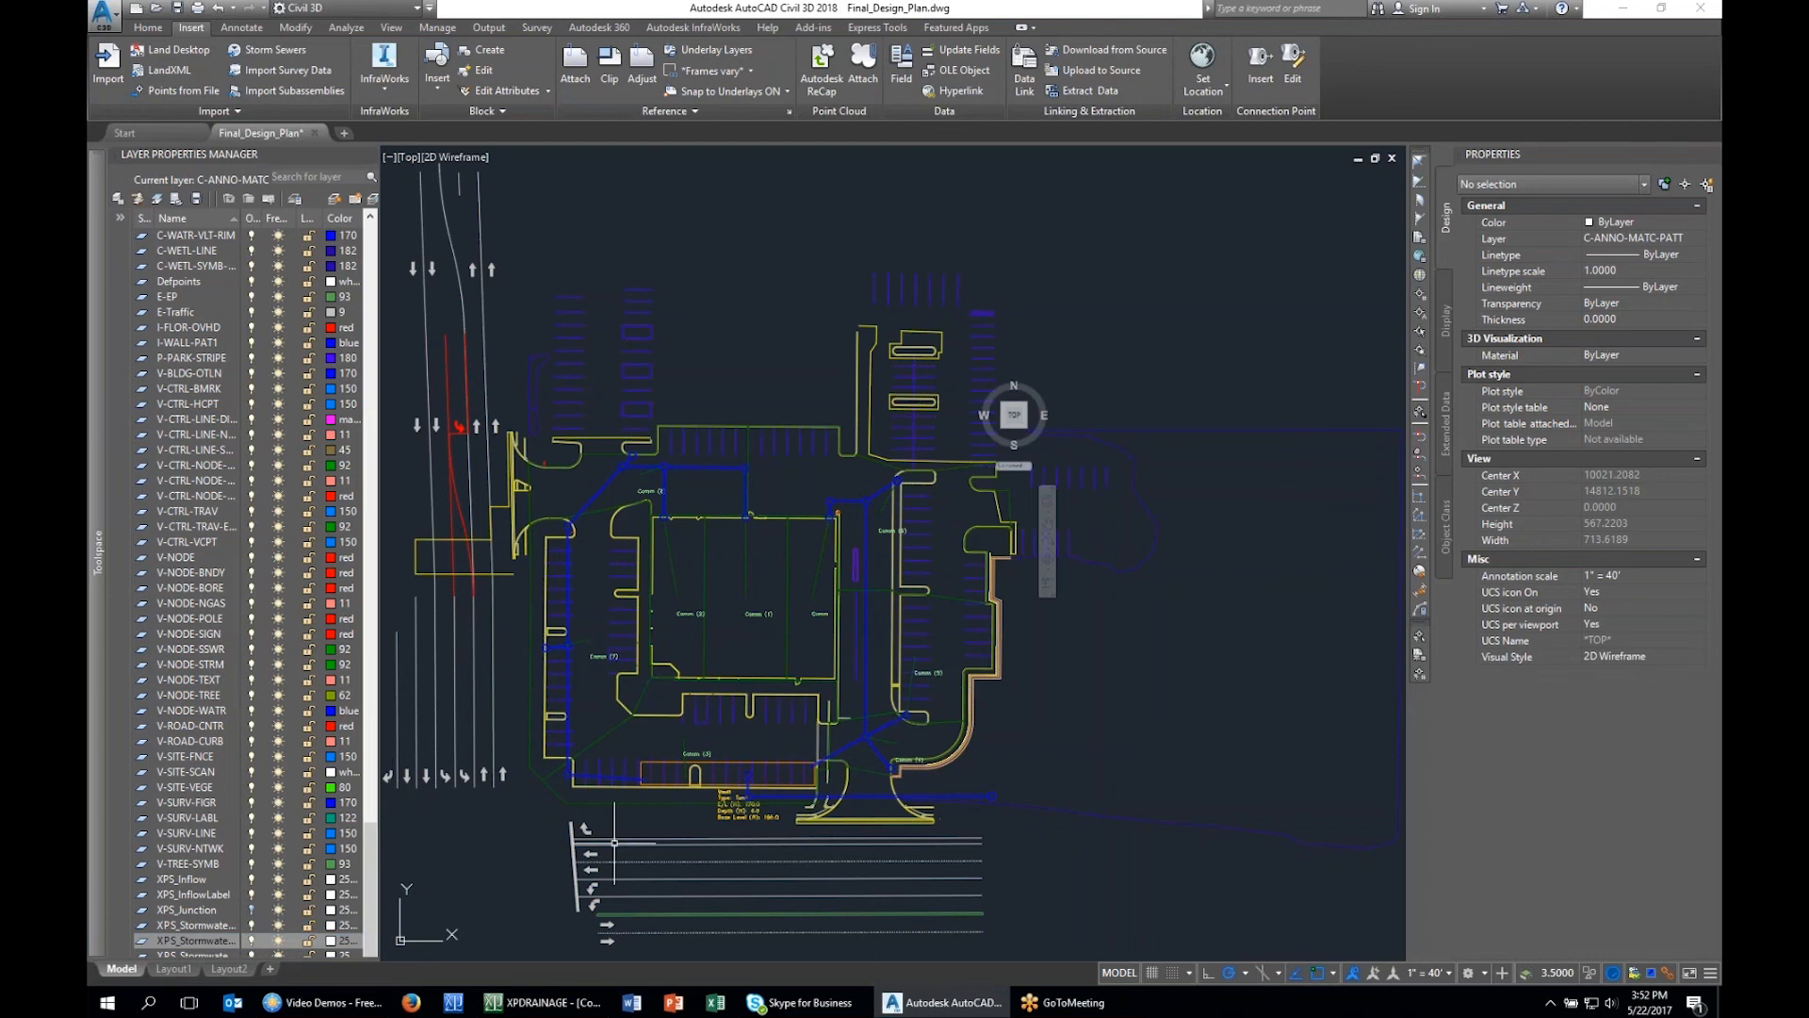
# Examine the vault's label and the properties of the pipe entering its right end in the updated drawing.
pyautogui.moveTo(713, 819); pyautogui.dragTo(826, 784, button='middle')
pyautogui.scroll(8, 825, 784)
pyautogui.scroll(-3, 851, 738)
pyautogui.moveTo(811, 687); pyautogui.dragTo(895, 716, button='middle')
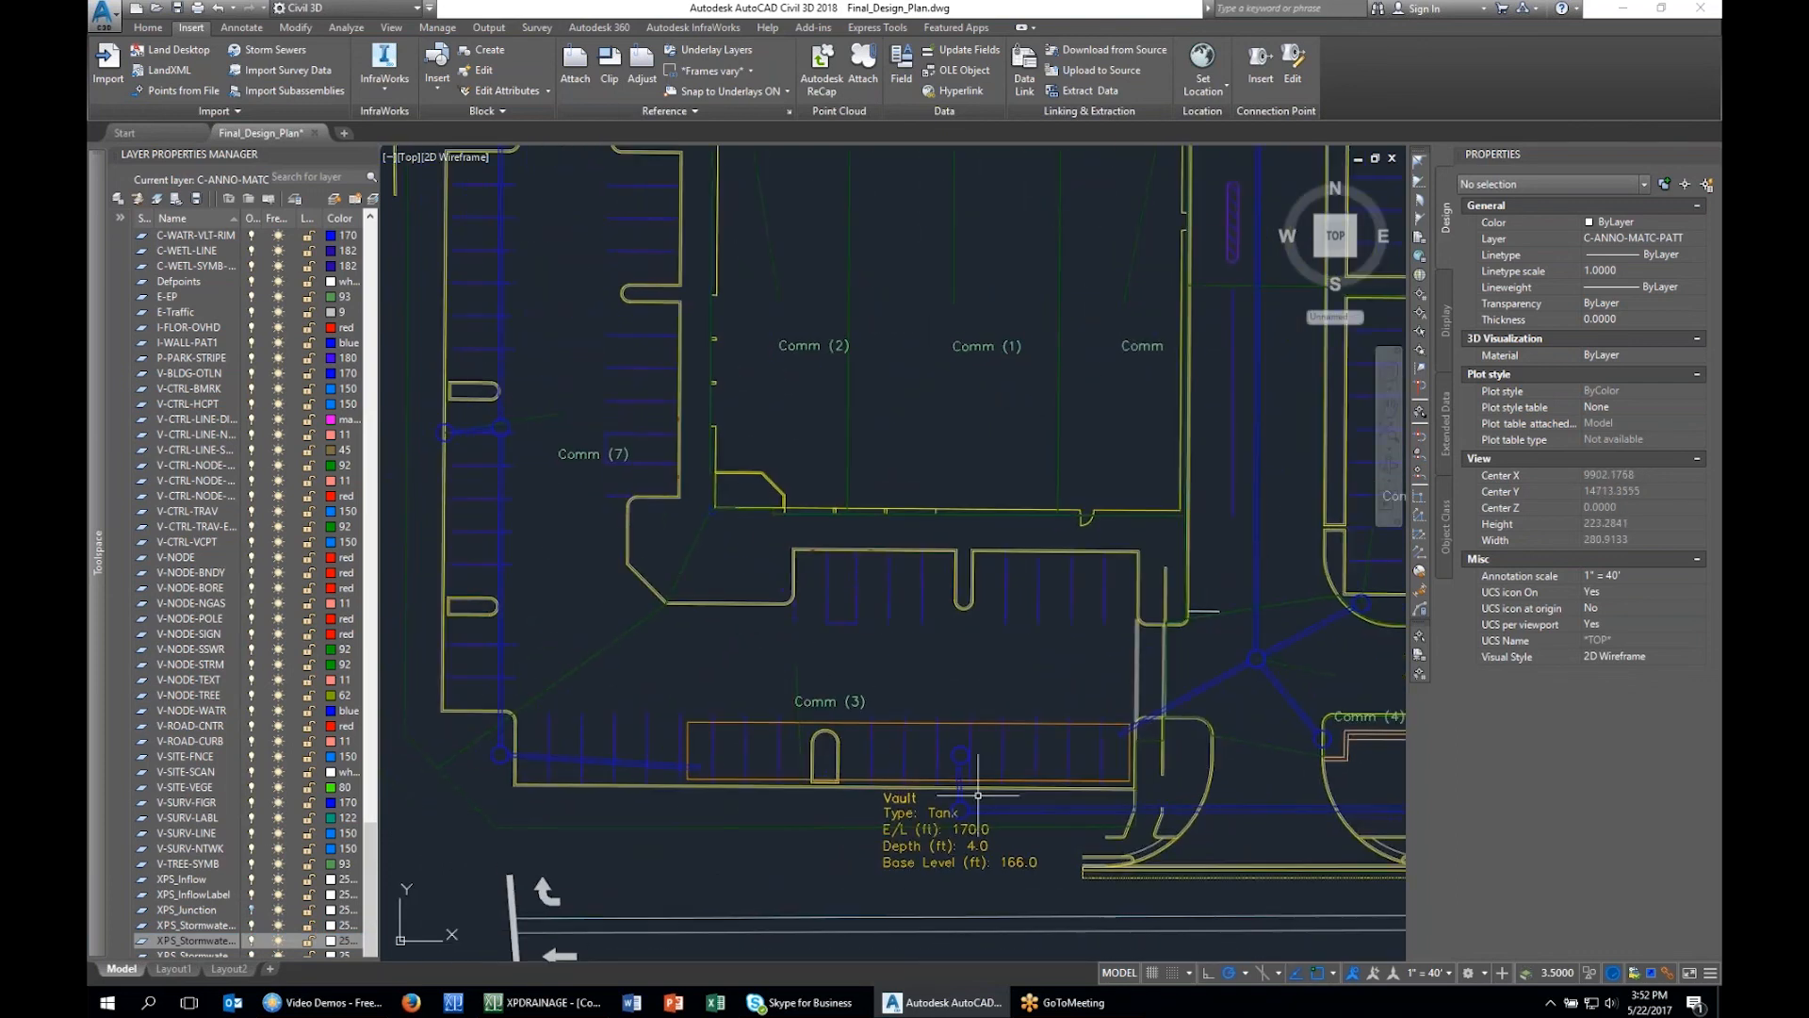
pyautogui.click(1185, 699)
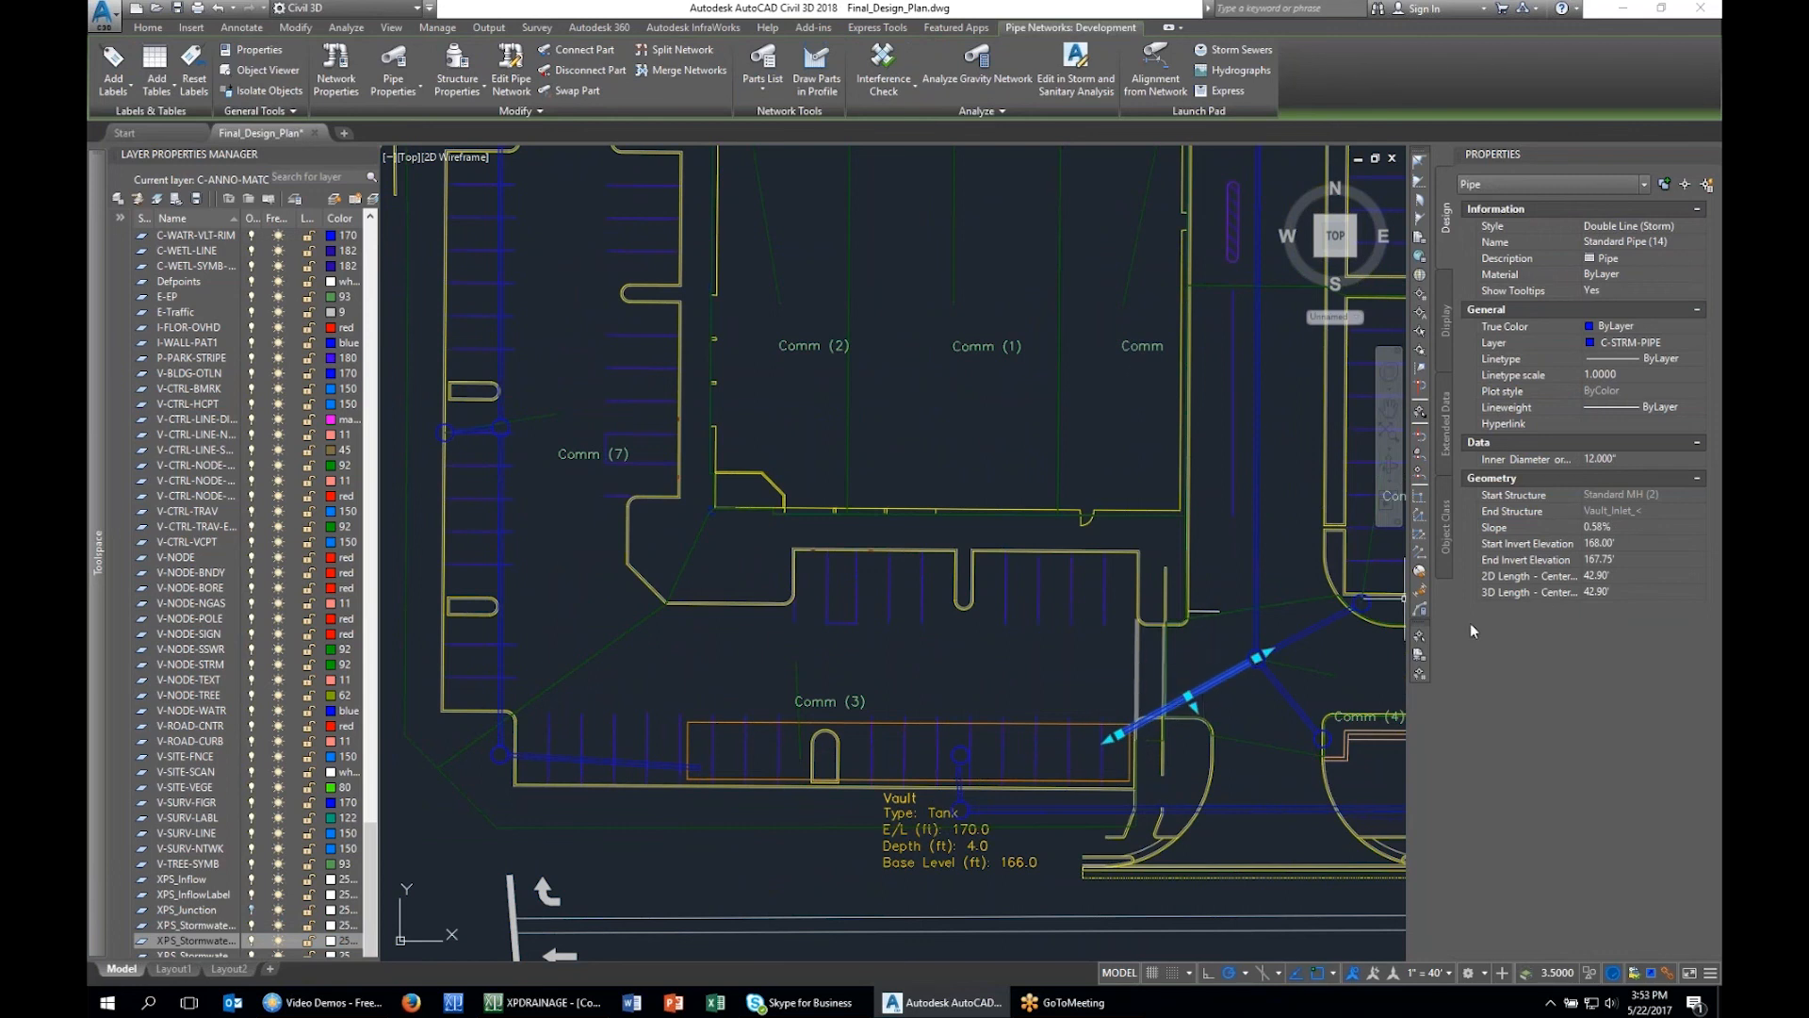
pyautogui.press('Escape')
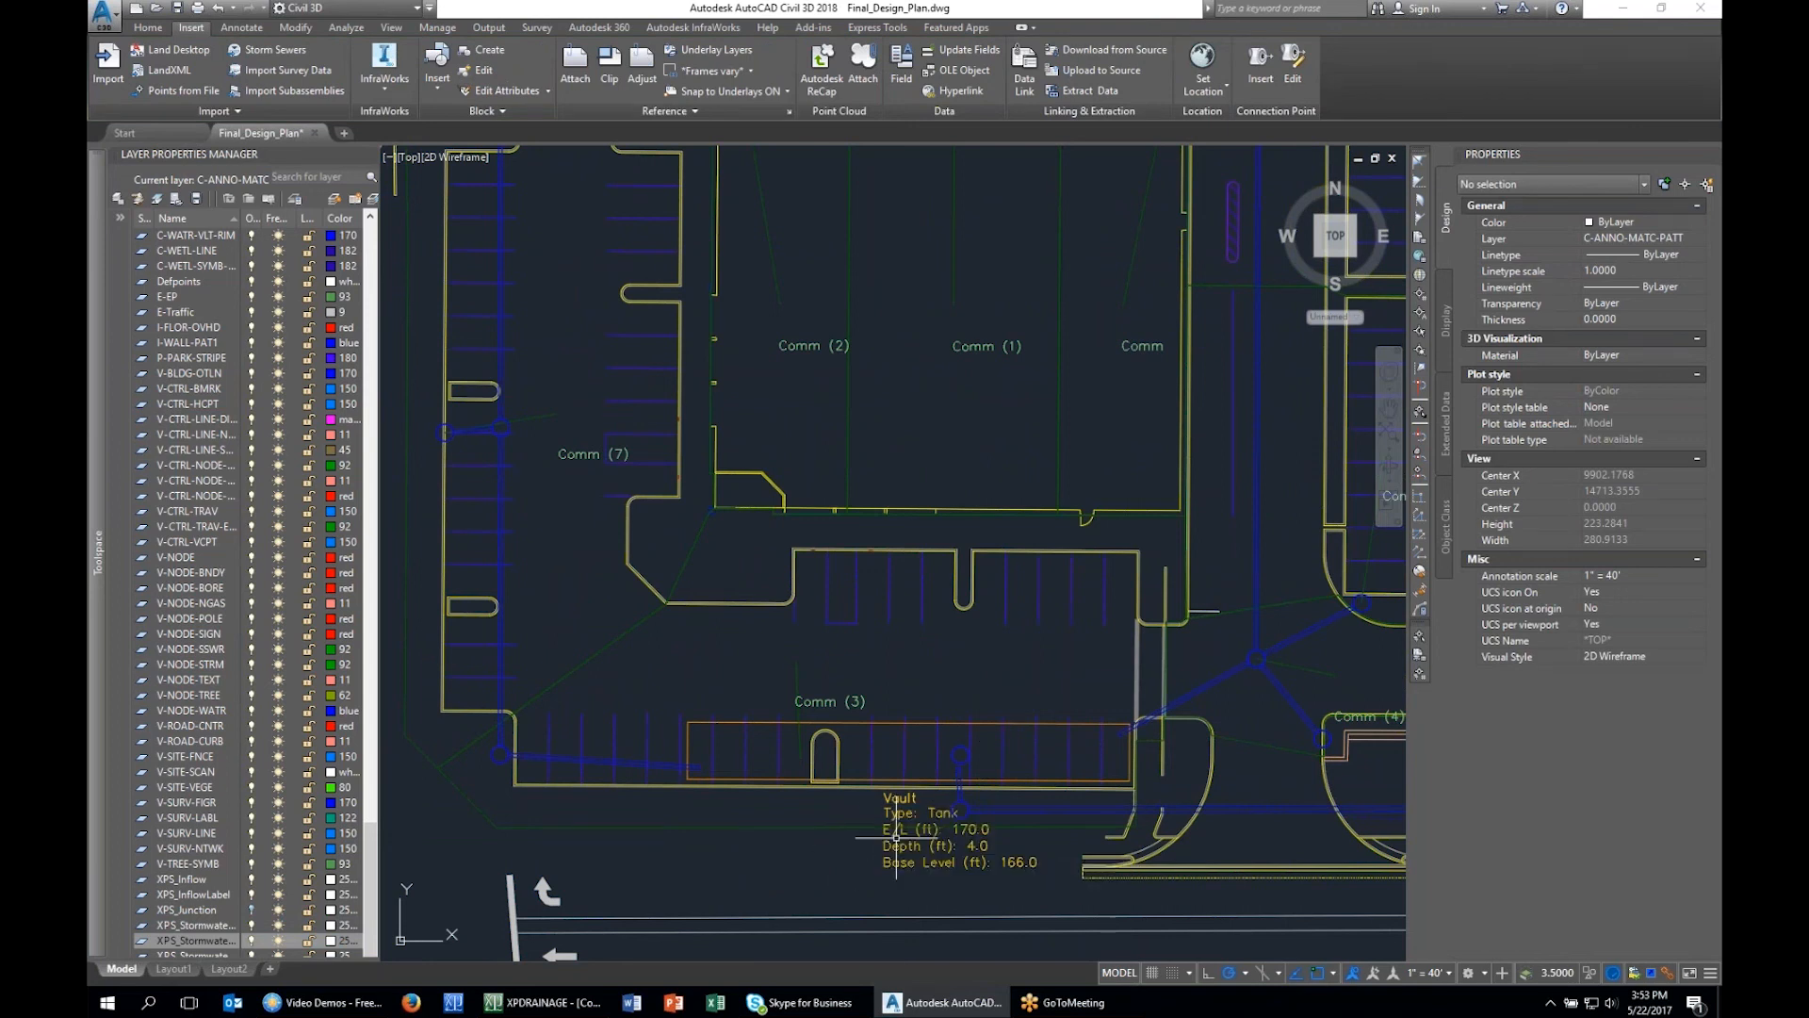
pyautogui.scroll(-3, 929, 660)
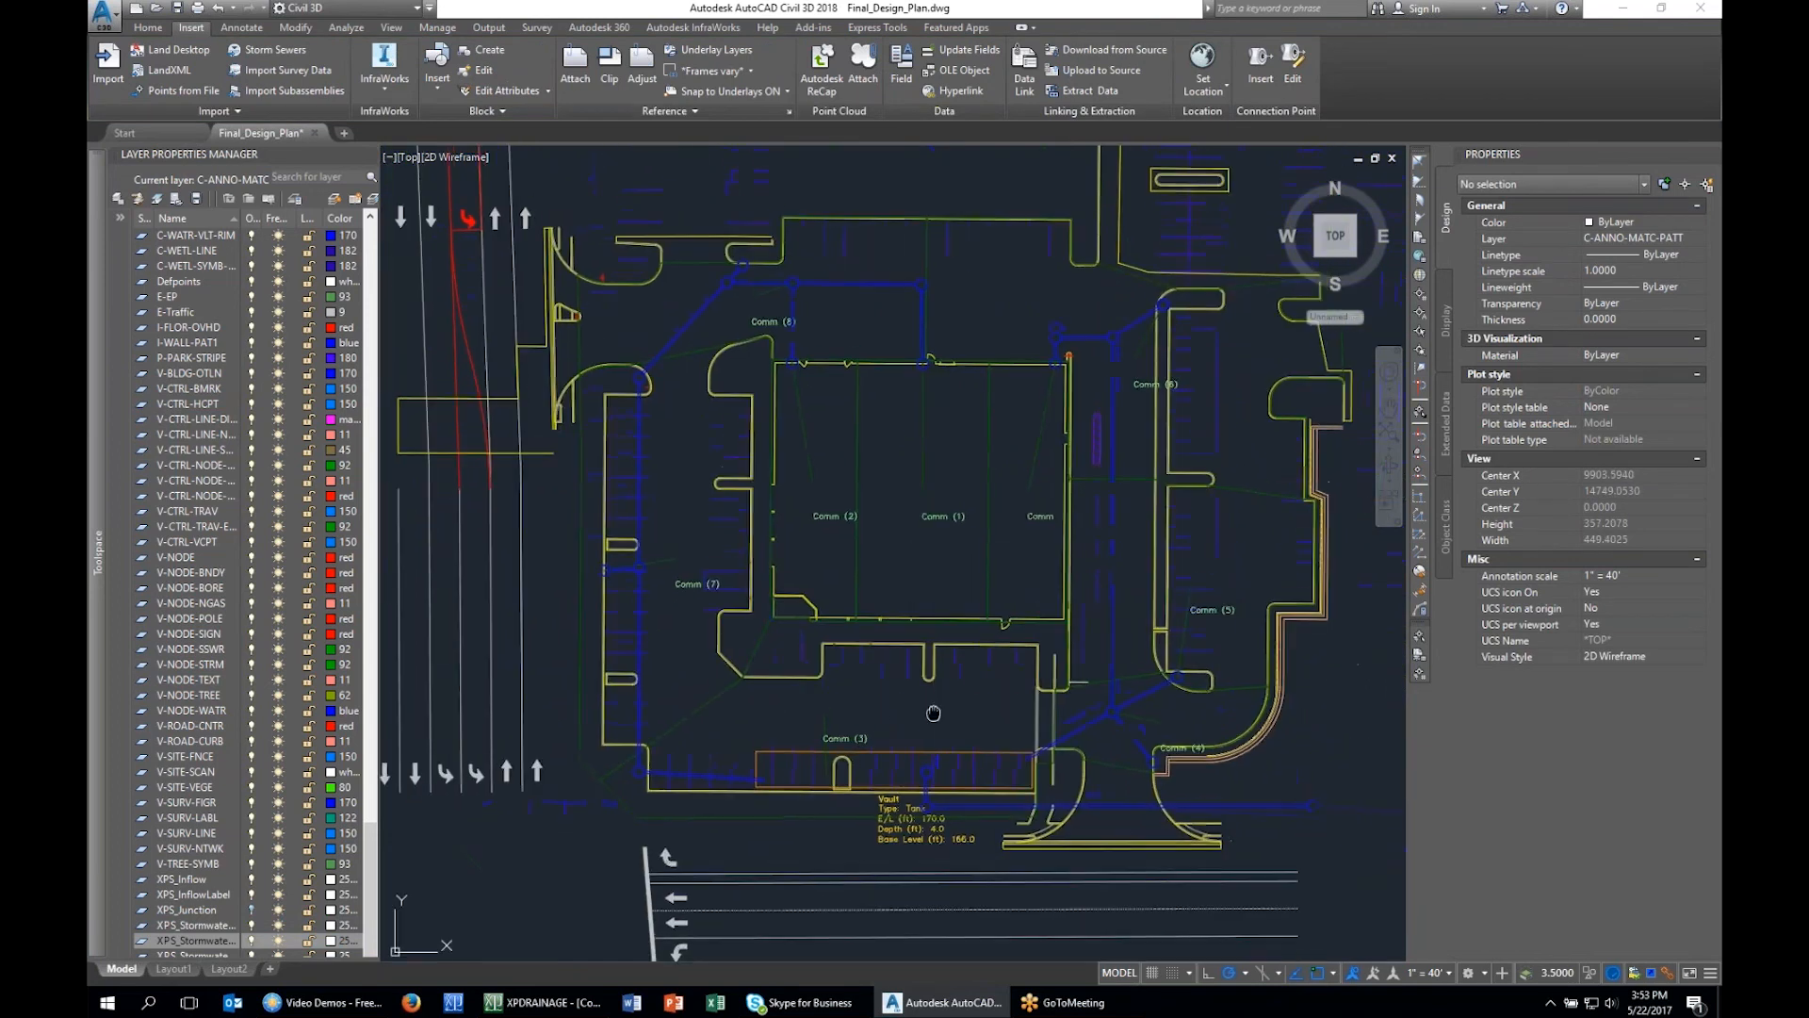